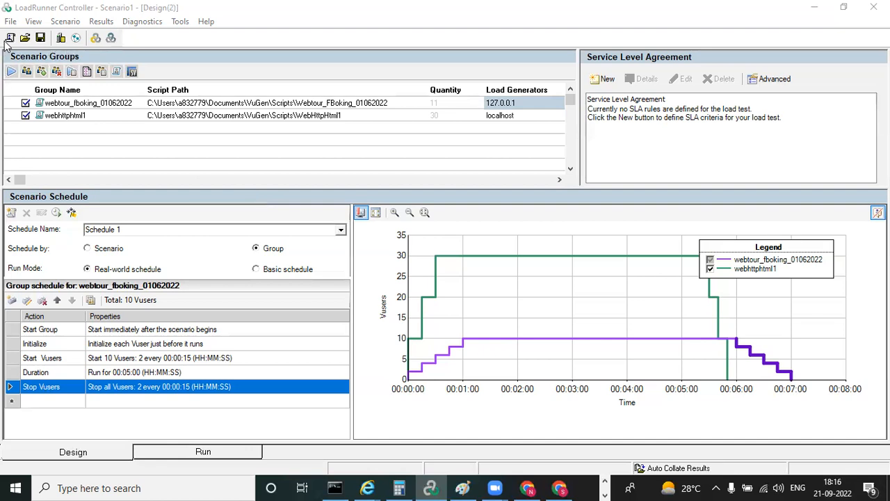
# View the Vusers of the webtour_fboking_01062022 group and close the list
pyautogui.click(61, 453)
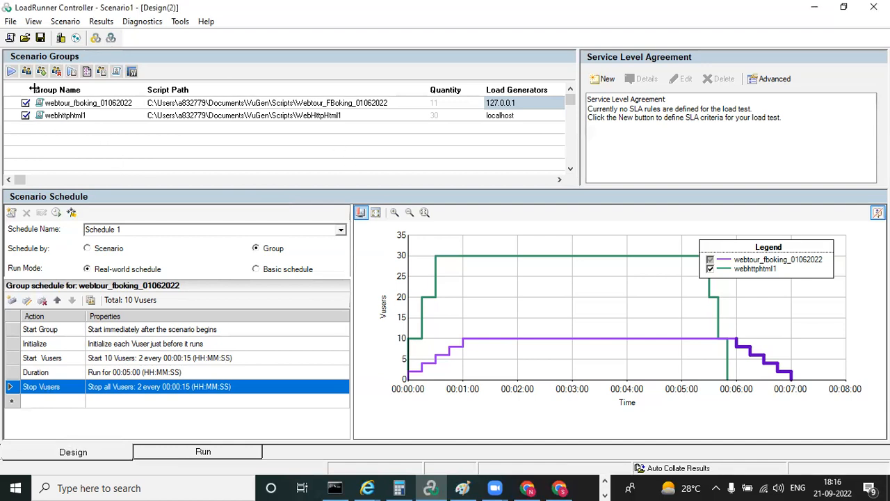
pyautogui.click(112, 102)
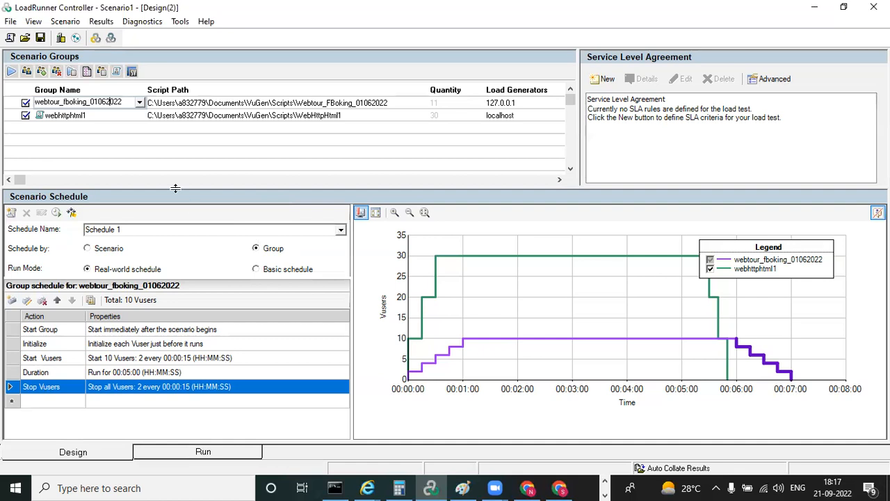
pyautogui.click(28, 74)
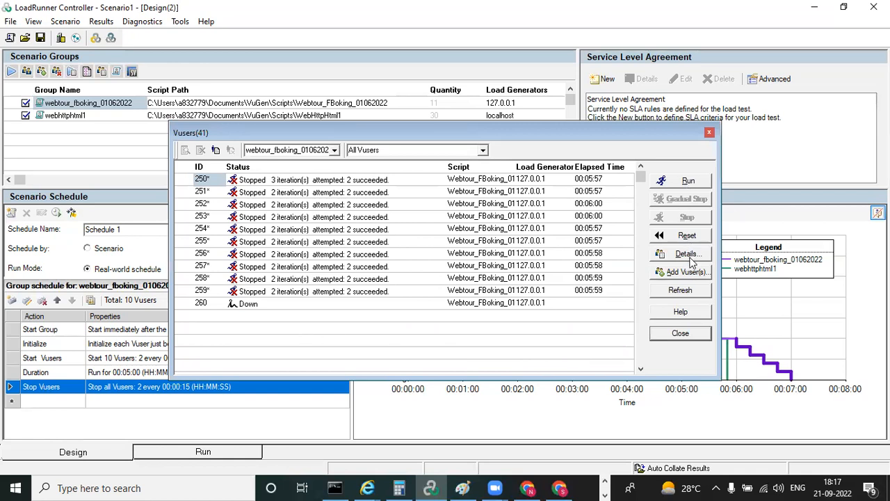
pyautogui.click(710, 131)
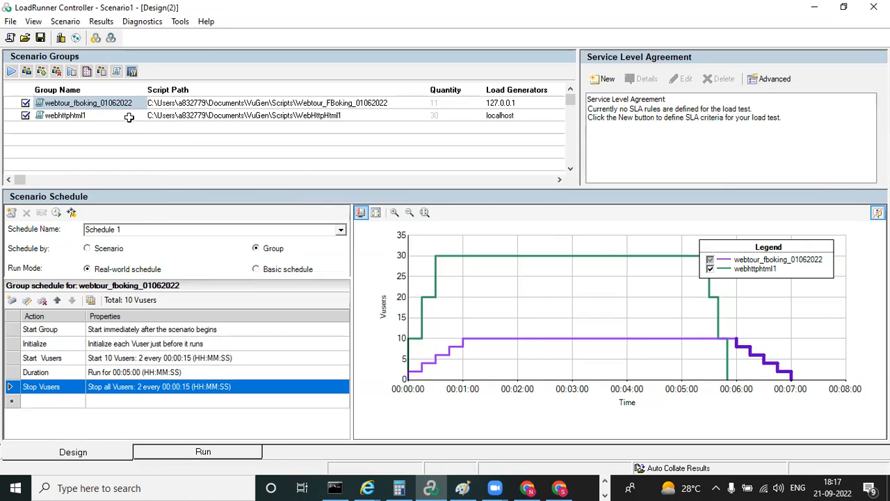
# Add a scenario group from the existing Petstore_0606 script and remove that group again
pyautogui.click(41, 73)
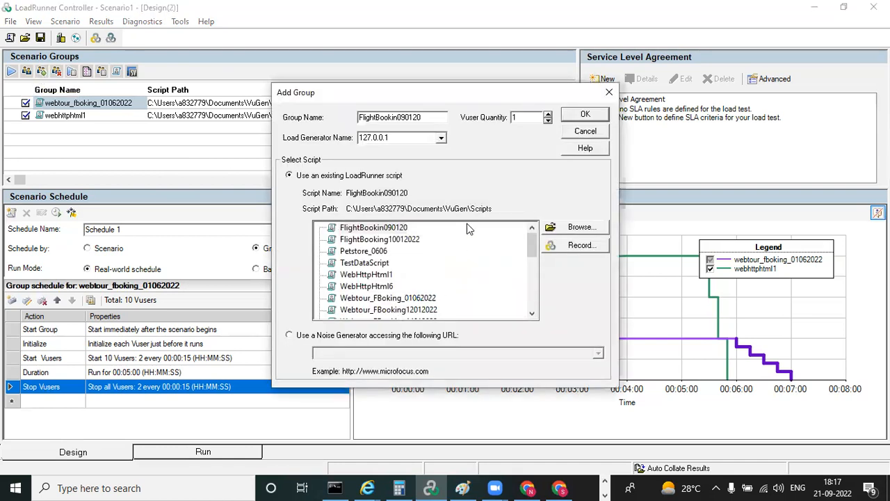
pyautogui.click(357, 253)
pyautogui.click(586, 117)
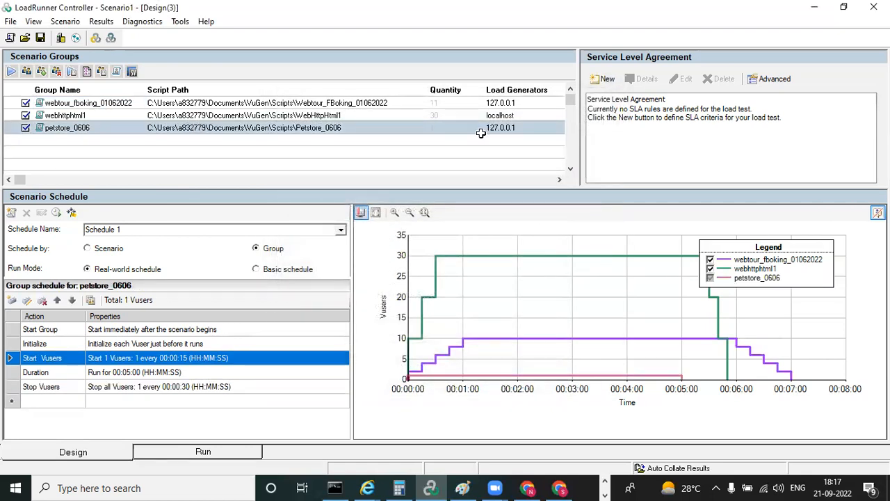
pyautogui.click(57, 71)
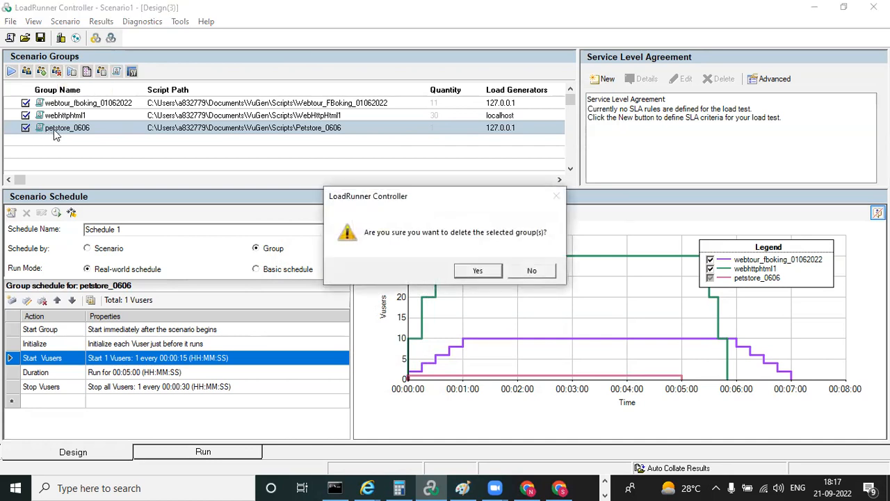
pyautogui.click(466, 271)
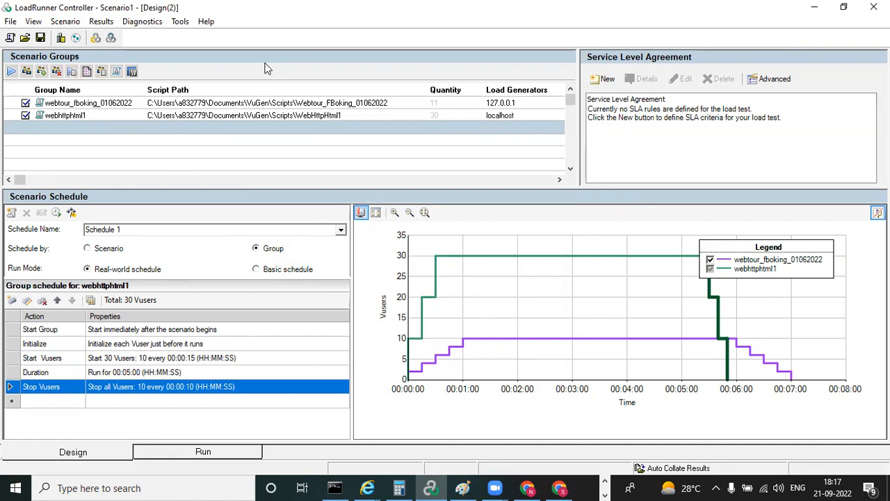
# Open the runtime settings of the webhttphtml1 group and inspect the number of iterations in its run logic
pyautogui.click(69, 116)
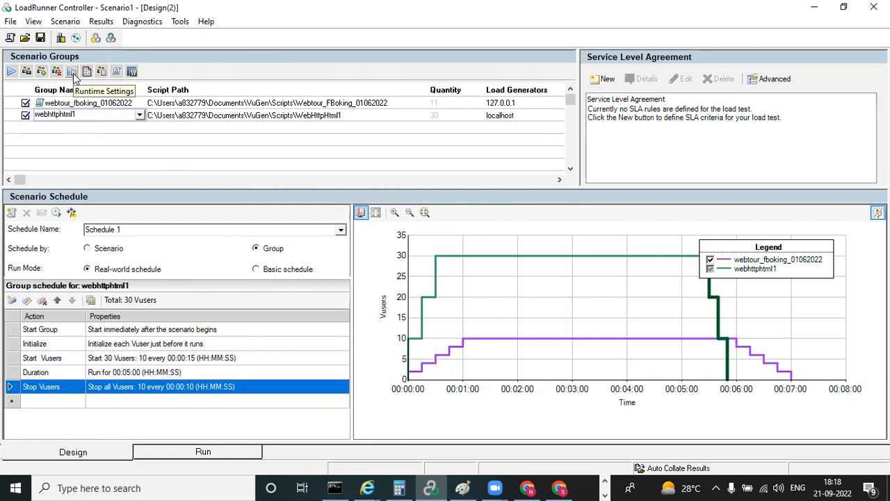
pyautogui.click(72, 73)
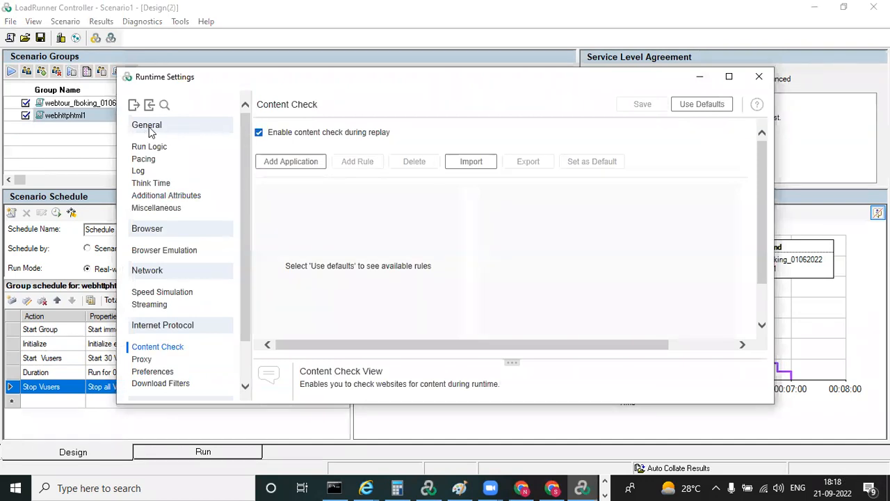
pyautogui.click(150, 146)
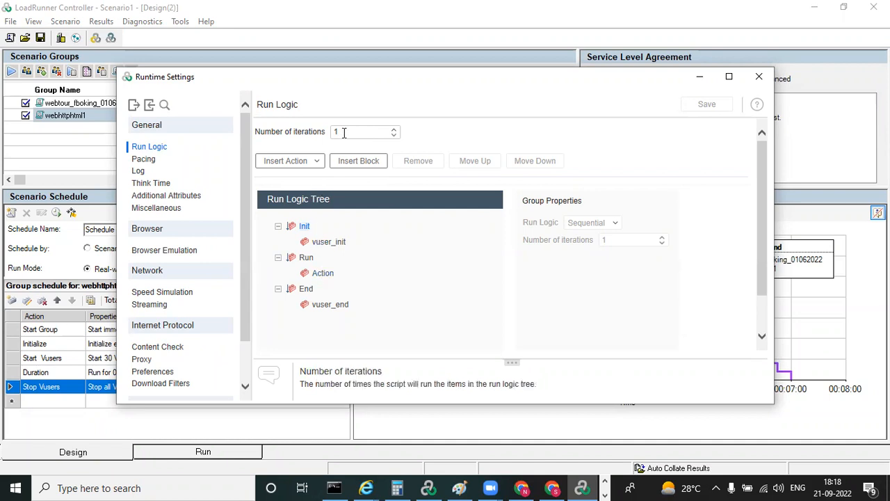
pyautogui.click(321, 133)
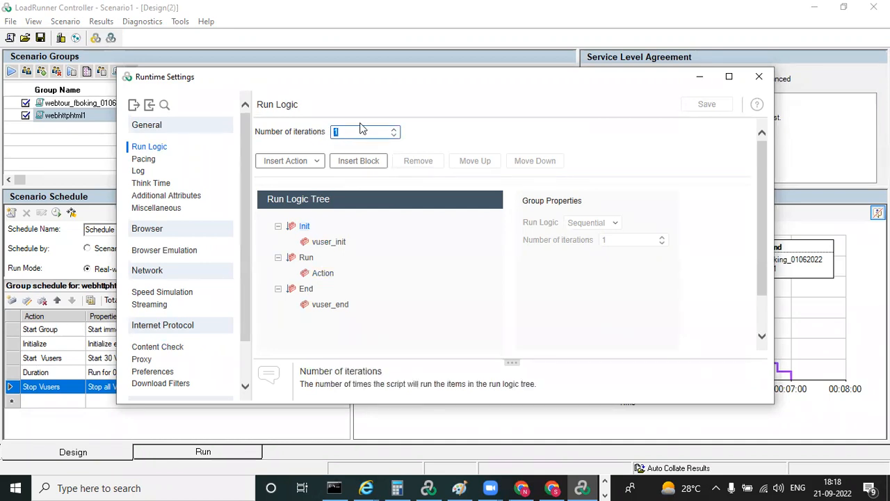
# Set the pacing to start each new iteration after the previous one ends, with a fixed delay
pyautogui.click(147, 160)
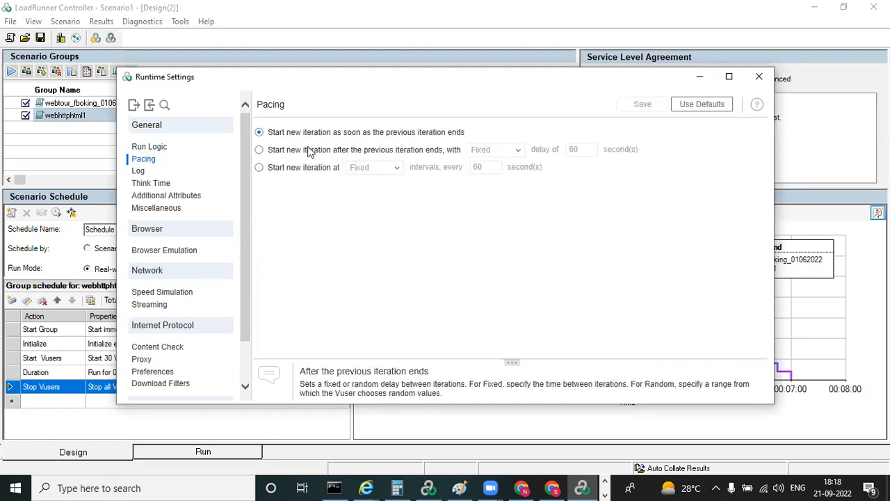
pyautogui.click(260, 150)
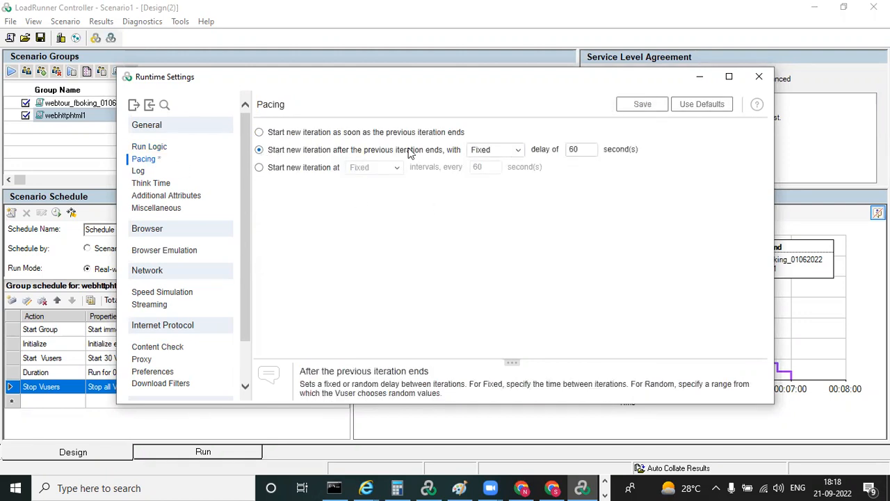
pyautogui.moveTo(588, 149); pyautogui.dragTo(560, 150)
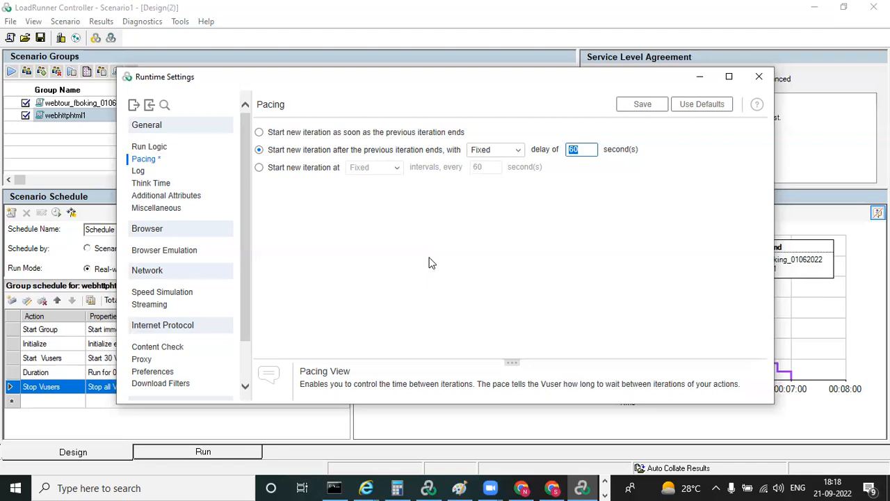
# Limit the think time to 10 seconds and disable logging for the webhttphtml1 group
pyautogui.click(153, 185)
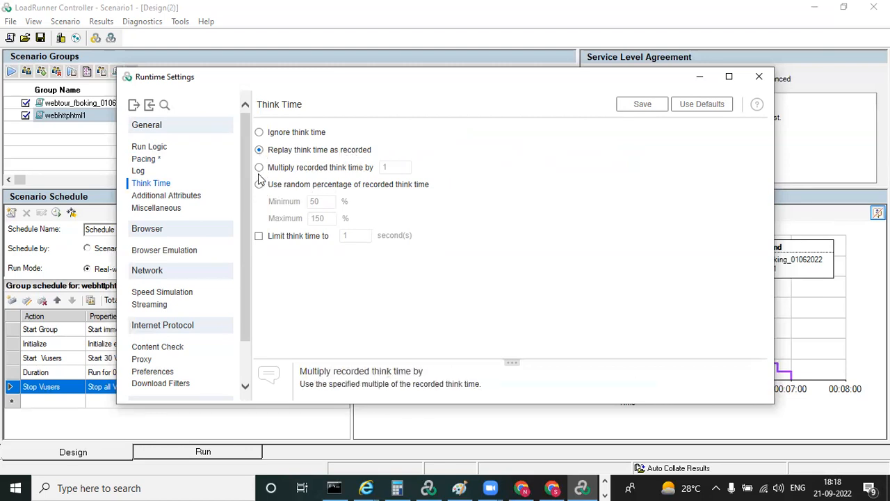
pyautogui.click(259, 236)
pyautogui.click(360, 236)
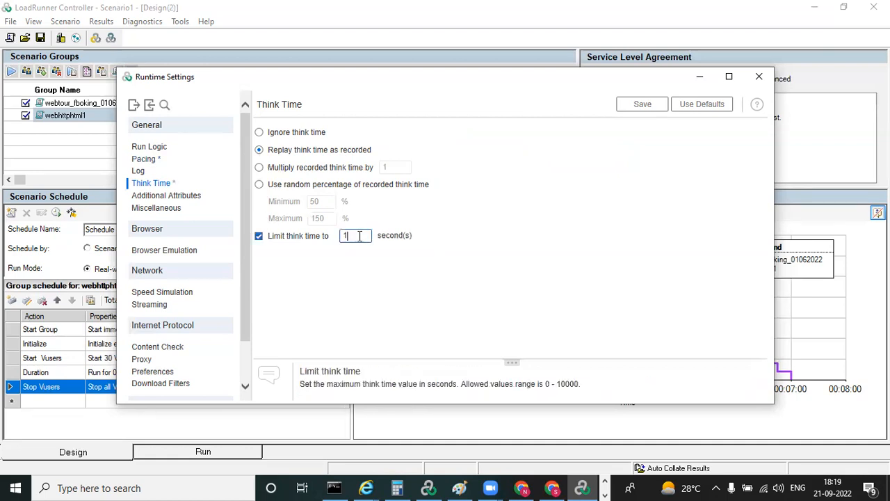
pyautogui.write('0')
pyautogui.click(138, 172)
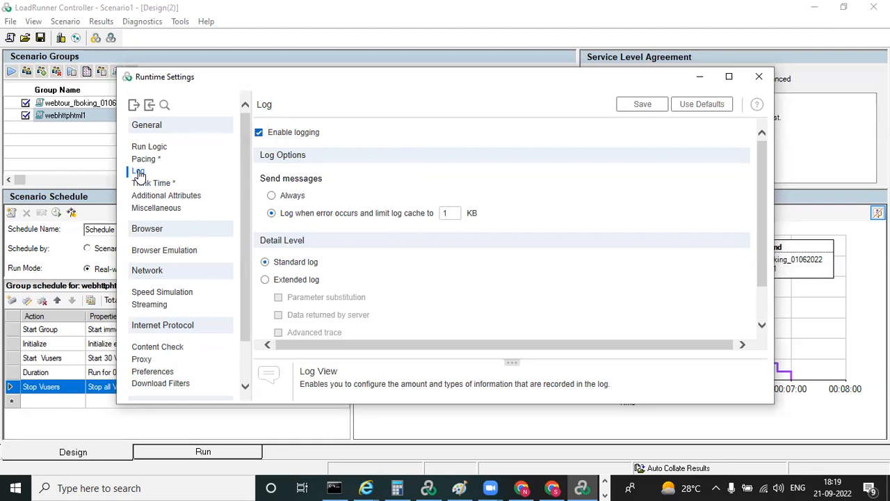
pyautogui.click(259, 133)
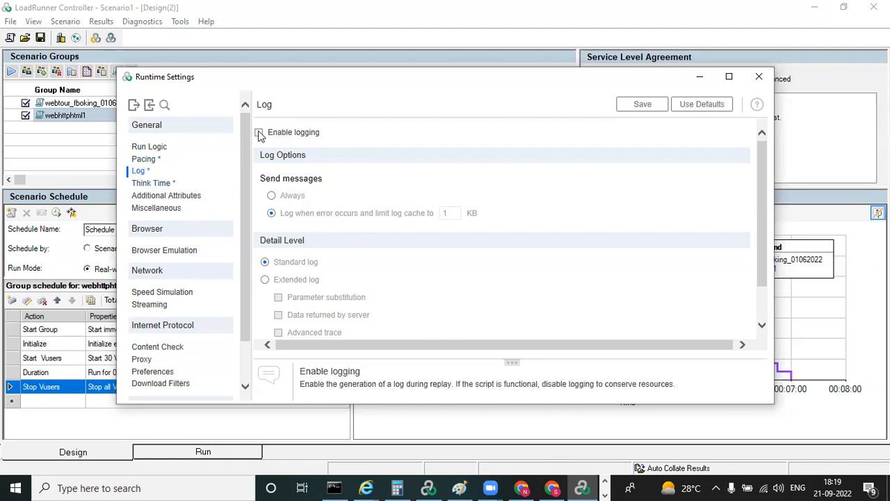
# Review the browser emulation, proxy and preferences runtime settings of the webhttphtml1 group
pyautogui.click(178, 252)
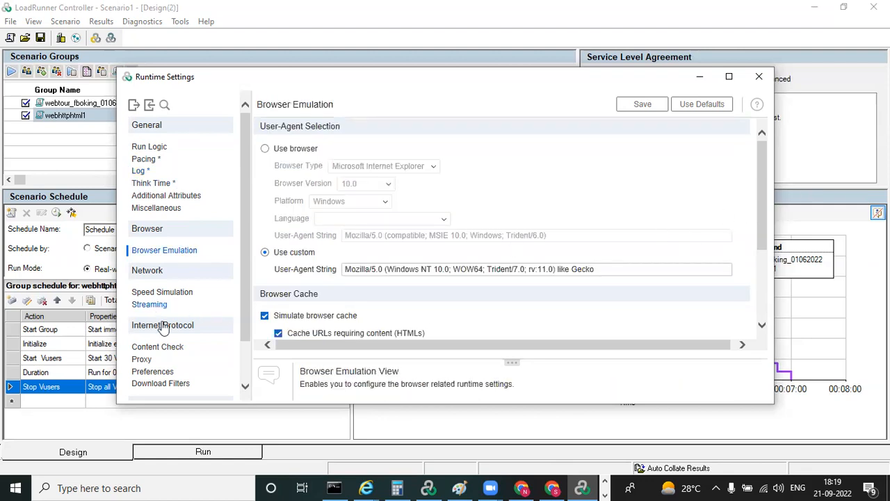
pyautogui.click(140, 360)
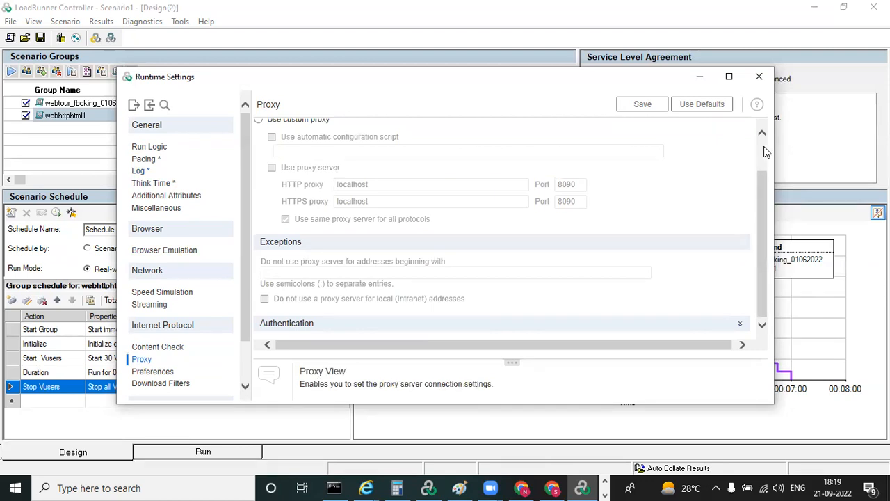
pyautogui.scroll(2, 765, 149)
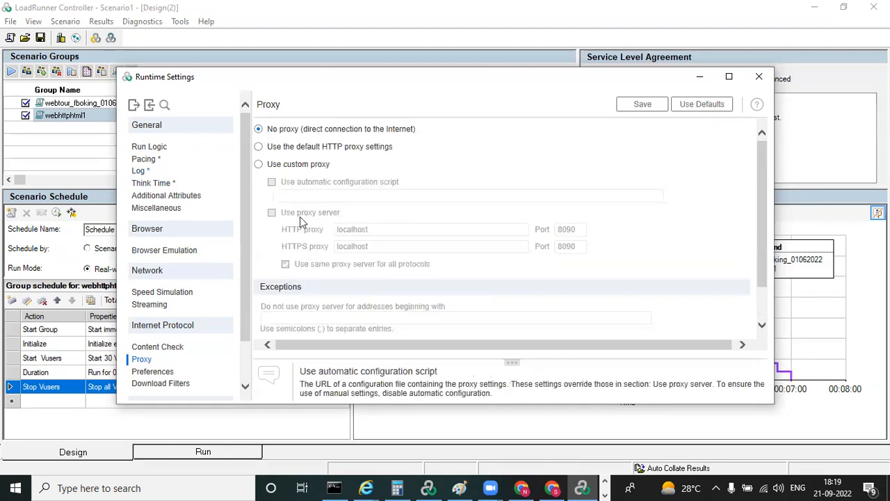
pyautogui.click(244, 386)
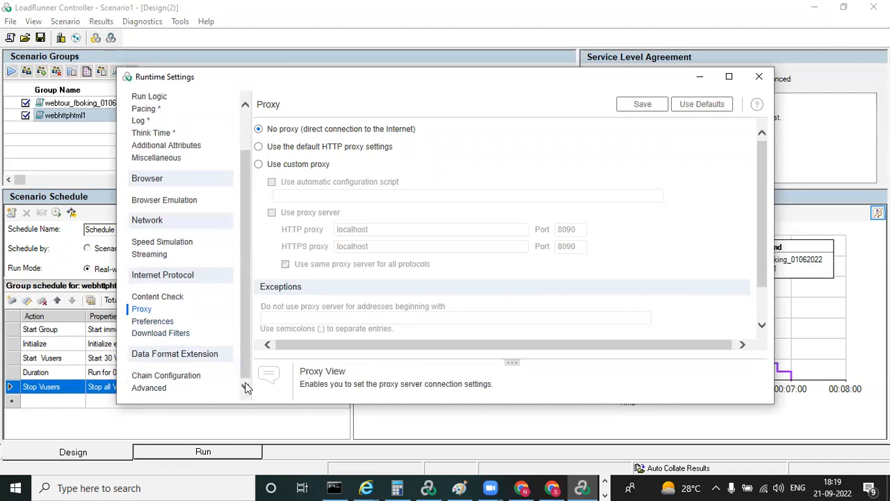
pyautogui.click(152, 322)
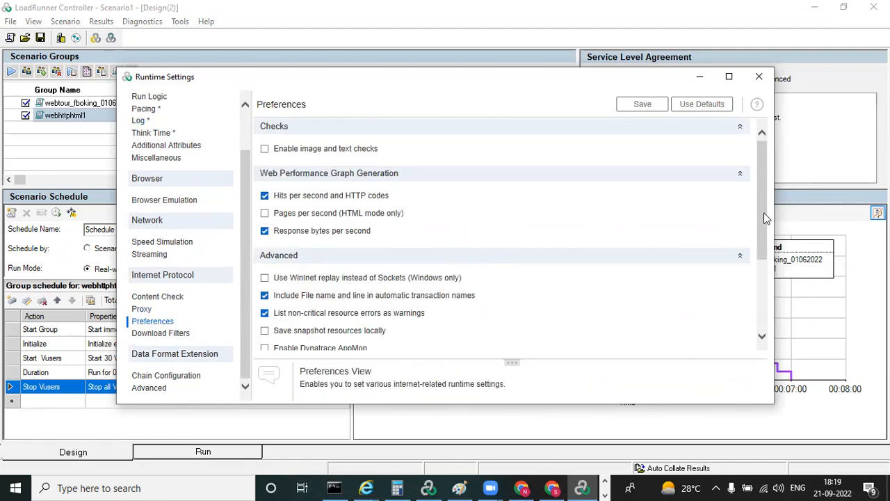
pyautogui.click(762, 311)
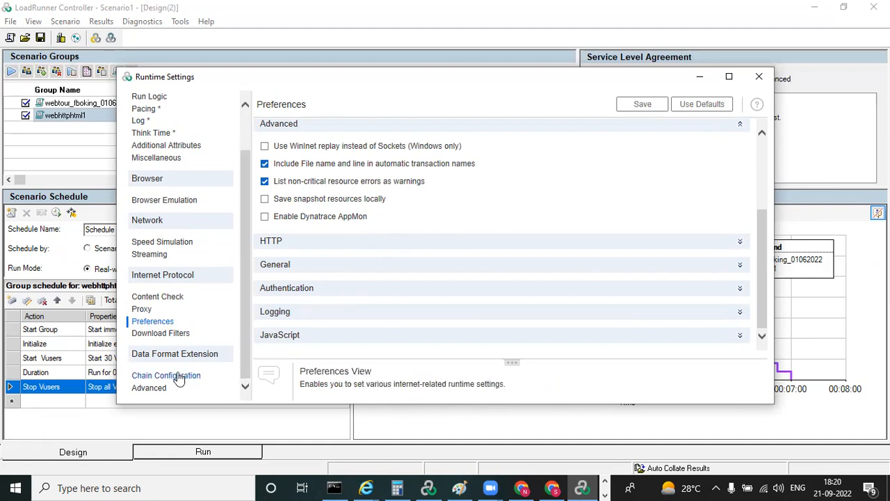
# Review the data format extension's advanced settings and the miscellaneous runtime settings, and close the runtime settings
pyautogui.click(167, 391)
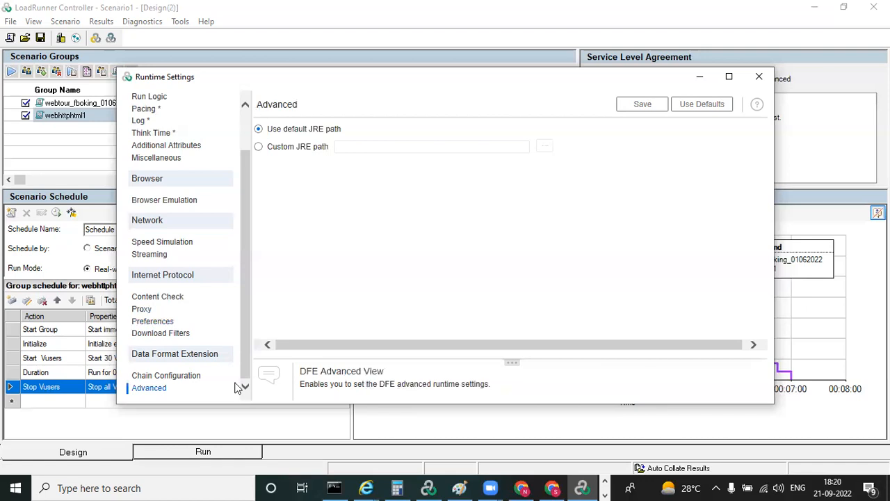
pyautogui.moveTo(245, 376); pyautogui.dragTo(249, 338)
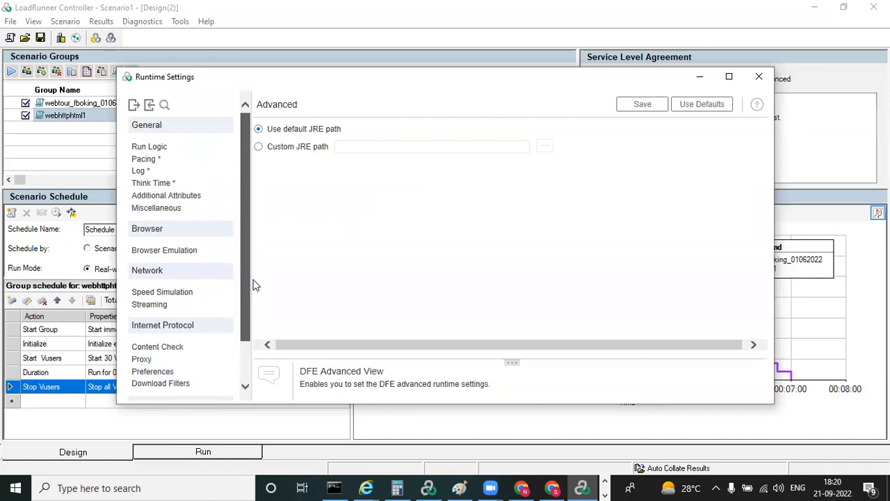
pyautogui.scroll(-2, 241, 321)
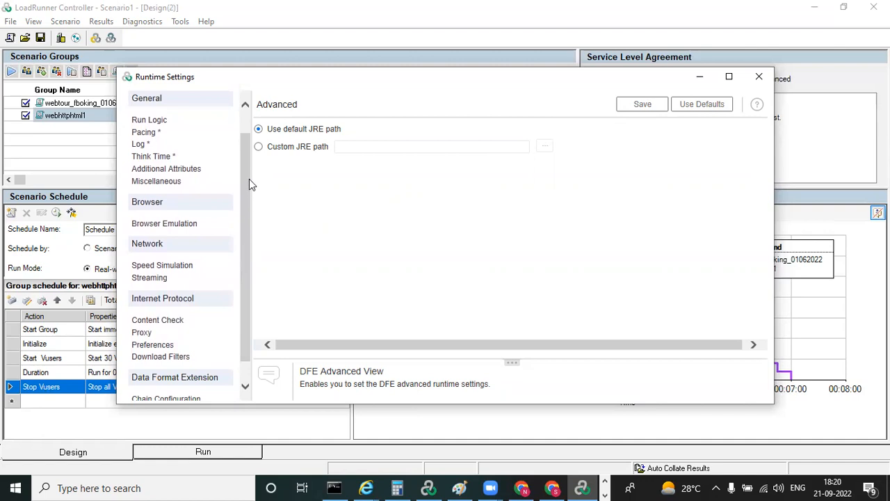
pyautogui.click(168, 186)
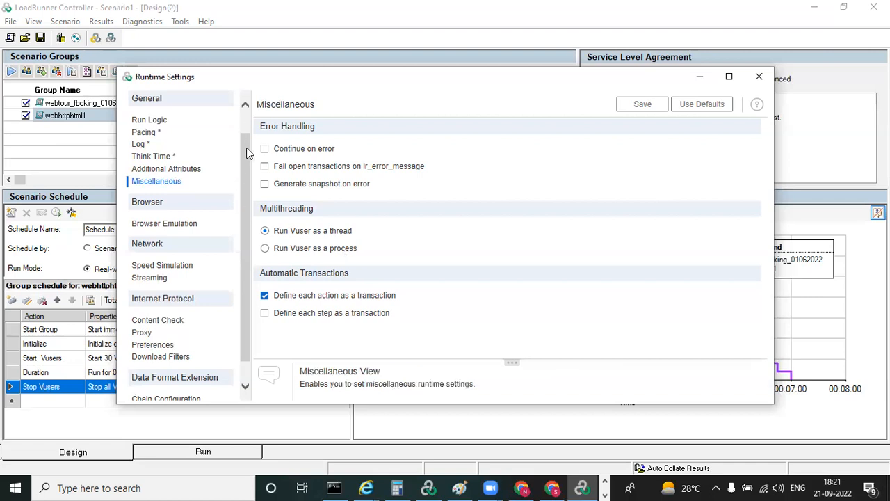
pyautogui.scroll(-1, 246, 148)
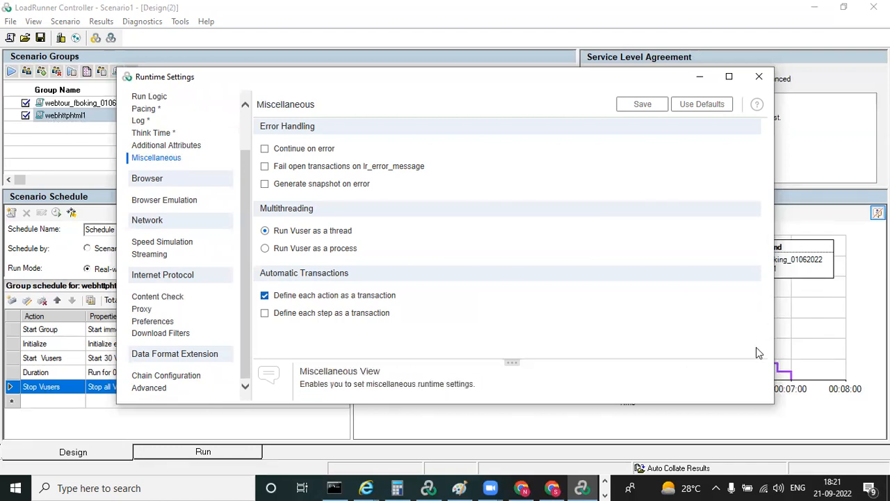
pyautogui.click(759, 78)
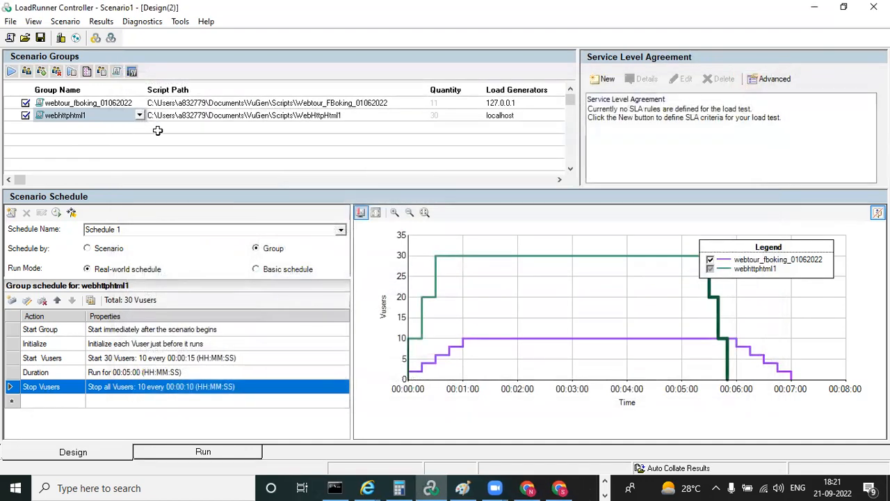
# View the runtime settings of the webtour_fboking_01062022 group, close them and open the group's parameter list
pyautogui.click(73, 103)
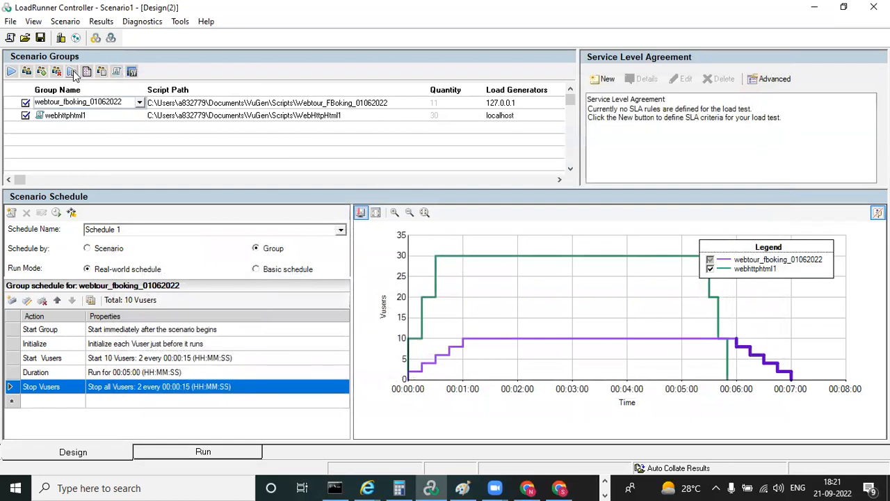
pyautogui.click(73, 73)
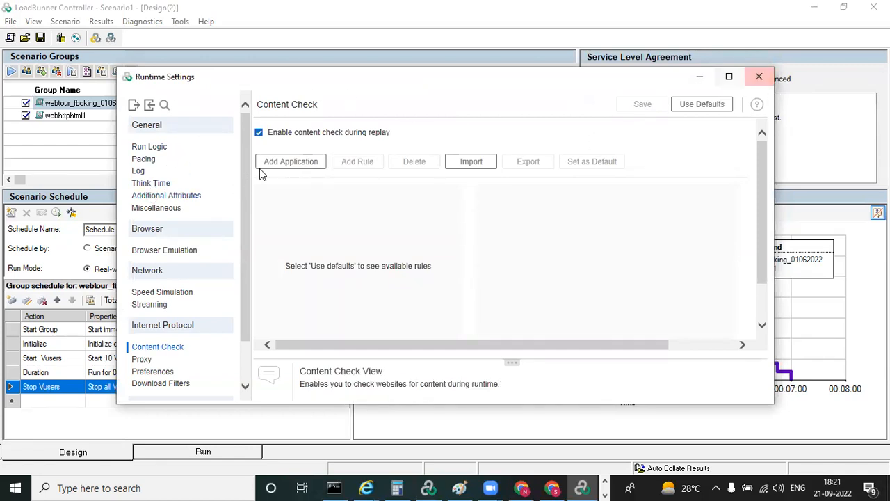
pyautogui.click(758, 77)
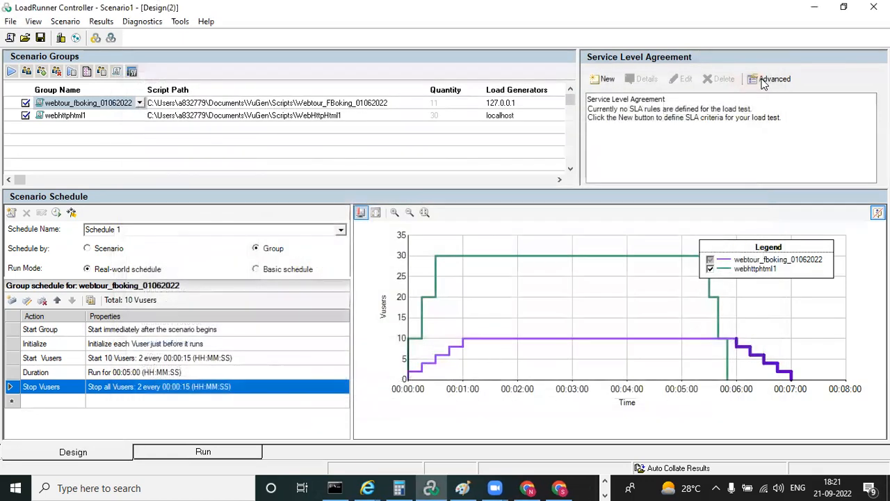
pyautogui.click(86, 72)
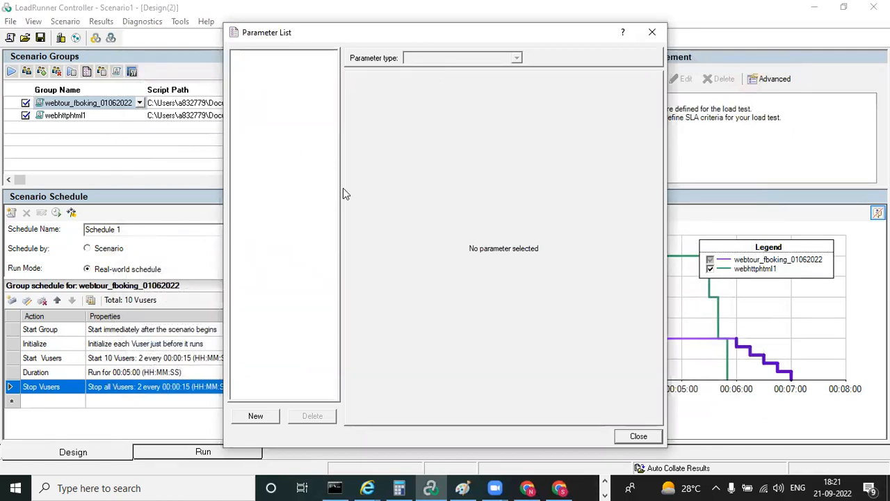
# Close the empty parameter list, view the webtour_fboking_01062022 group's details and close them
pyautogui.click(653, 33)
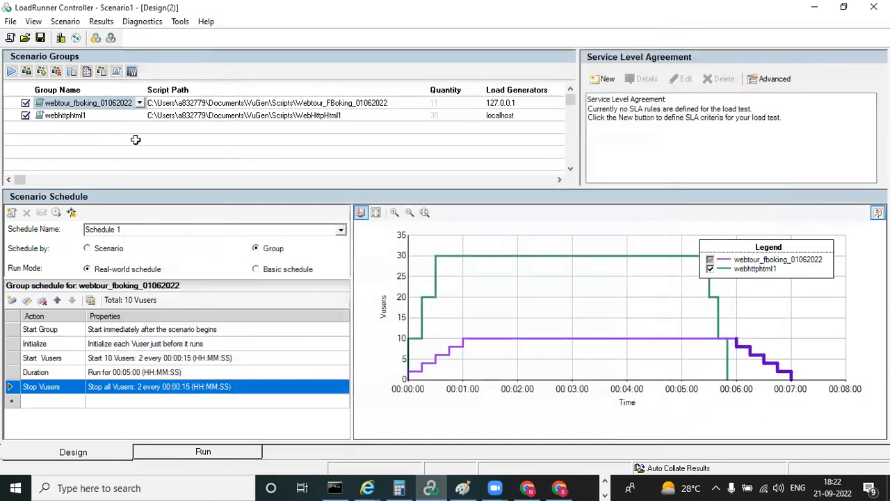
pyautogui.click(101, 72)
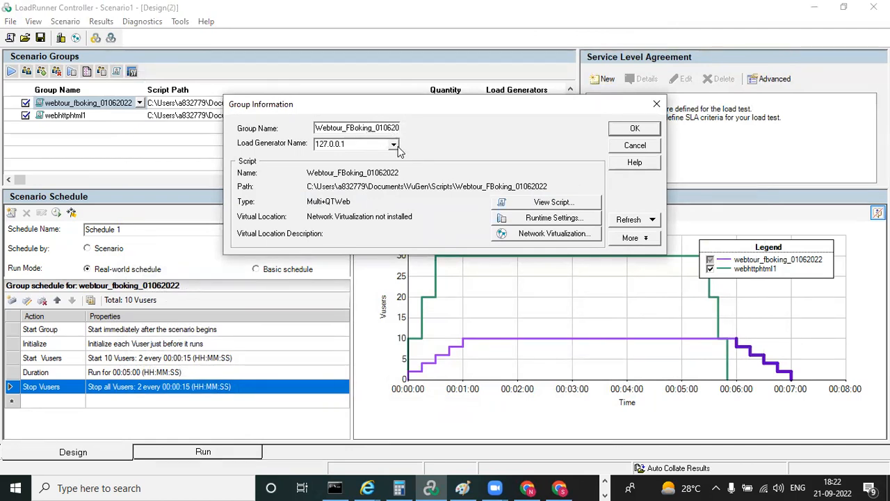
pyautogui.click(655, 104)
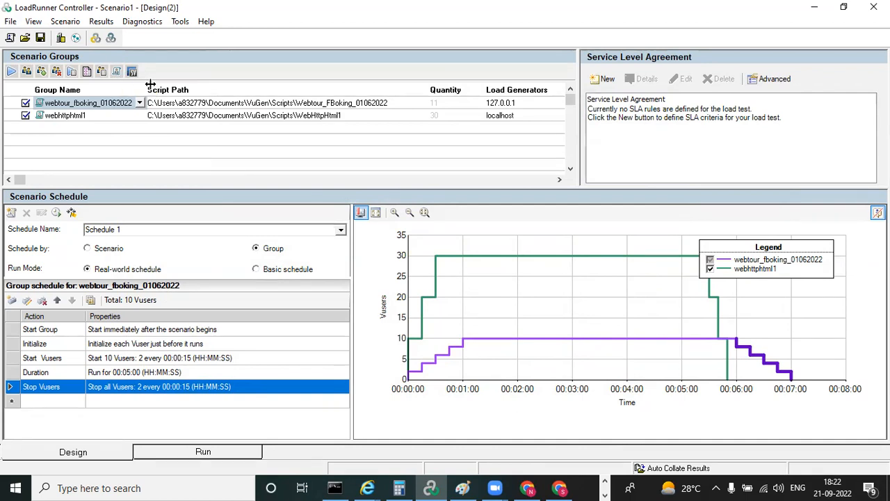
pyautogui.click(10, 38)
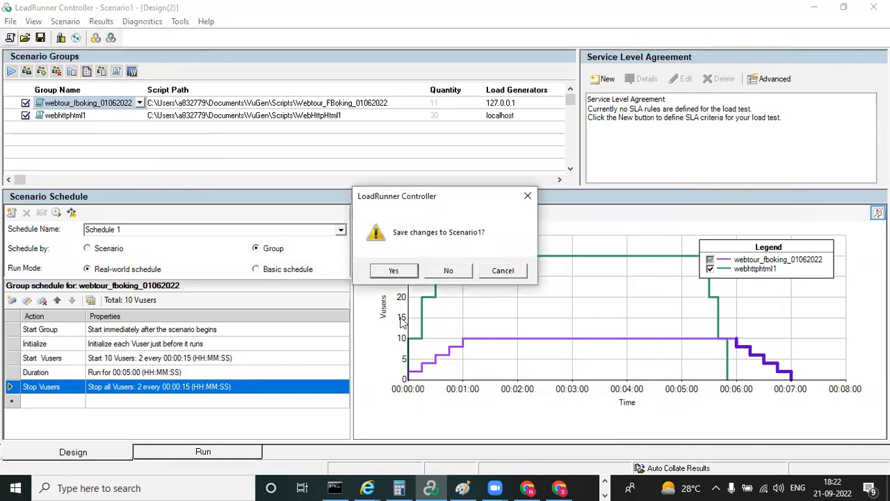
pyautogui.click(529, 195)
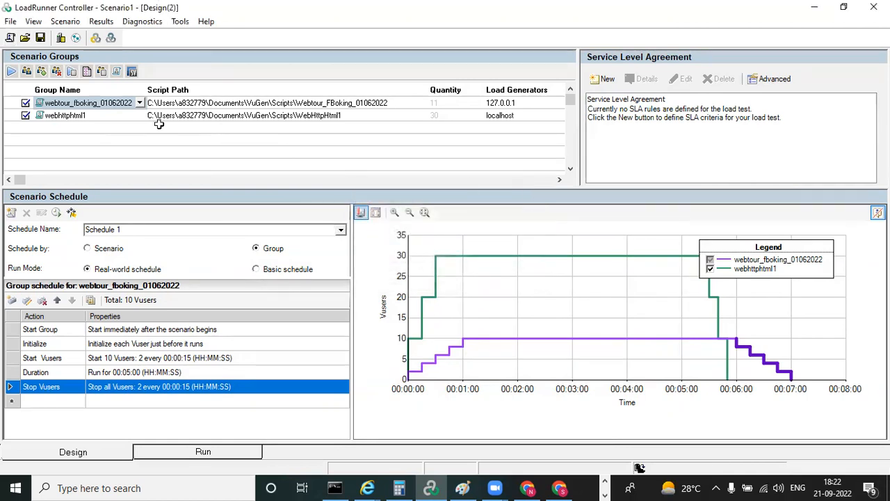
pyautogui.click(25, 38)
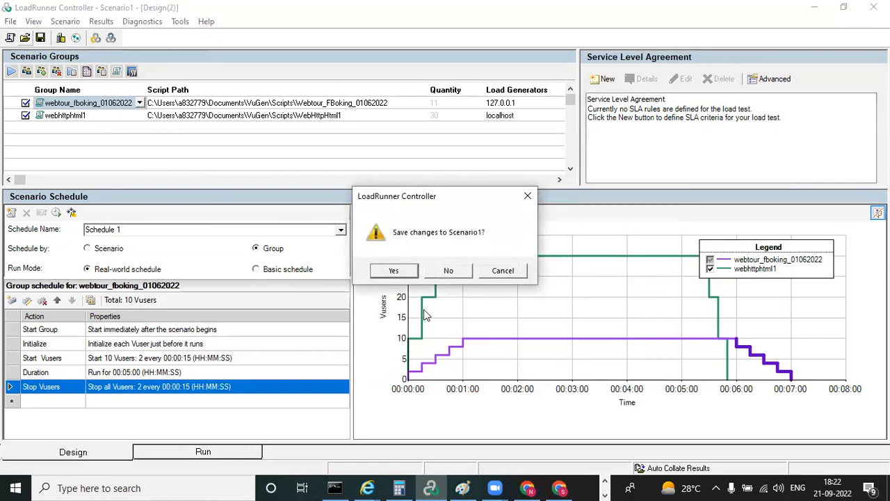
pyautogui.click(530, 197)
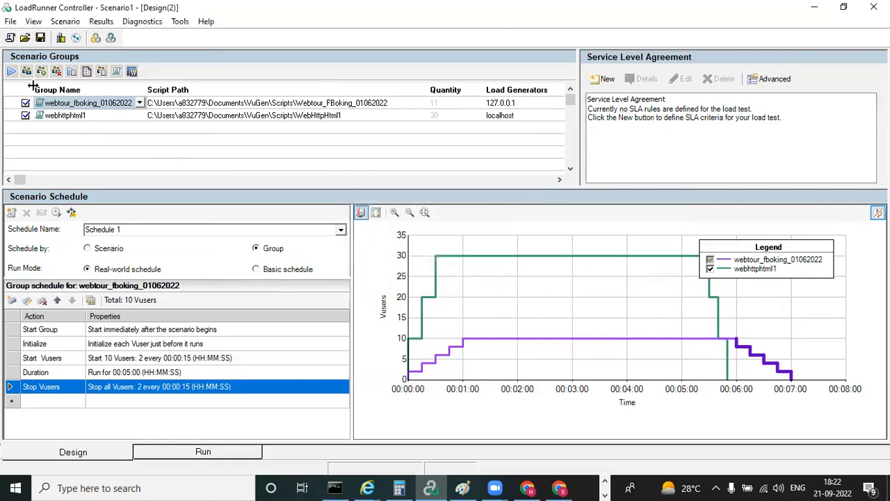
# Save the scenario as SampleTest.lrs in the Controller's scenario folder
pyautogui.click(41, 38)
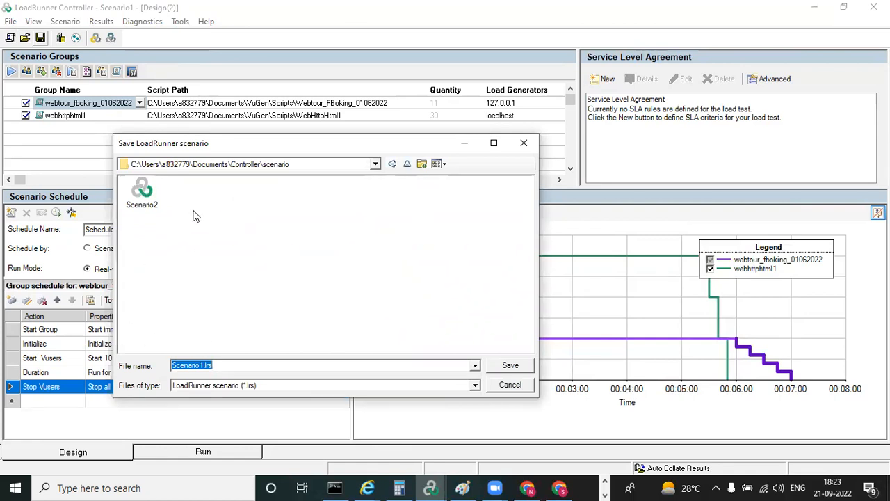
pyautogui.click(202, 365)
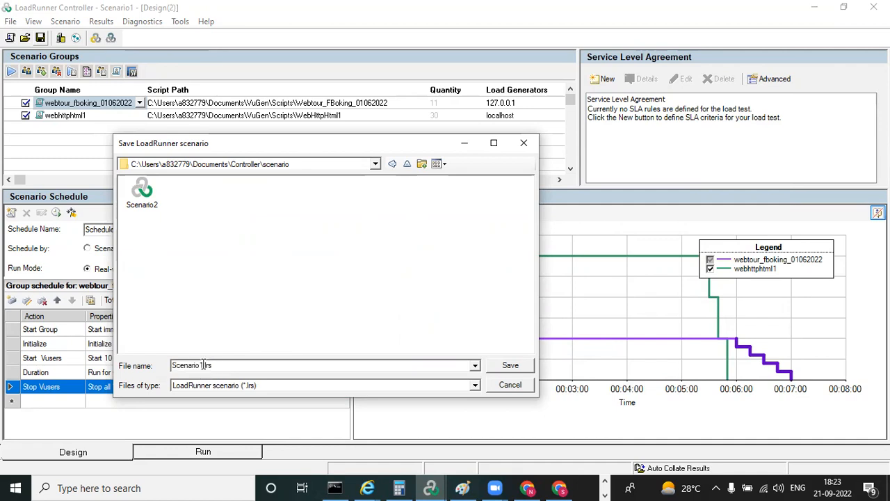
pyautogui.press('BackSpace')
pyautogui.press('BackSpace')
pyautogui.press('BackSpace')
pyautogui.press('BackSpace')
pyautogui.press('BackSpace')
pyautogui.press('BackSpace')
pyautogui.press('BackSpace')
pyautogui.press('BackSpace')
pyautogui.press('BackSpace')
pyautogui.write('SampleTest')
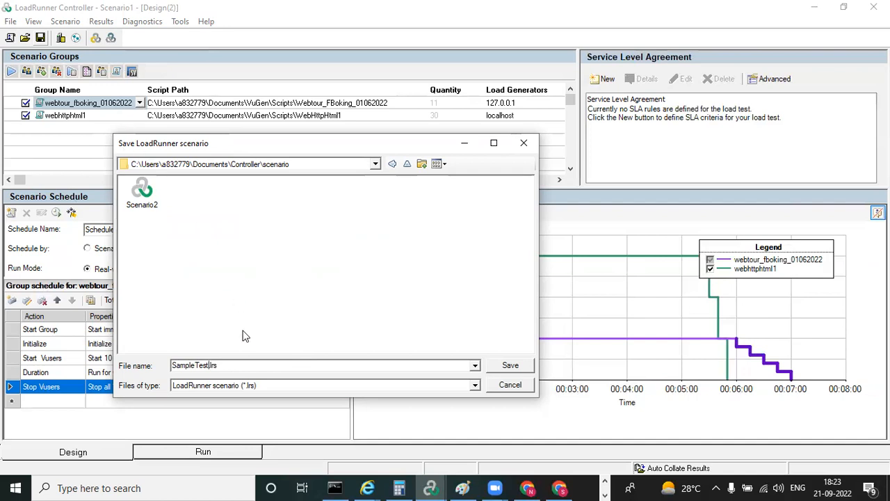
pyautogui.click(231, 365)
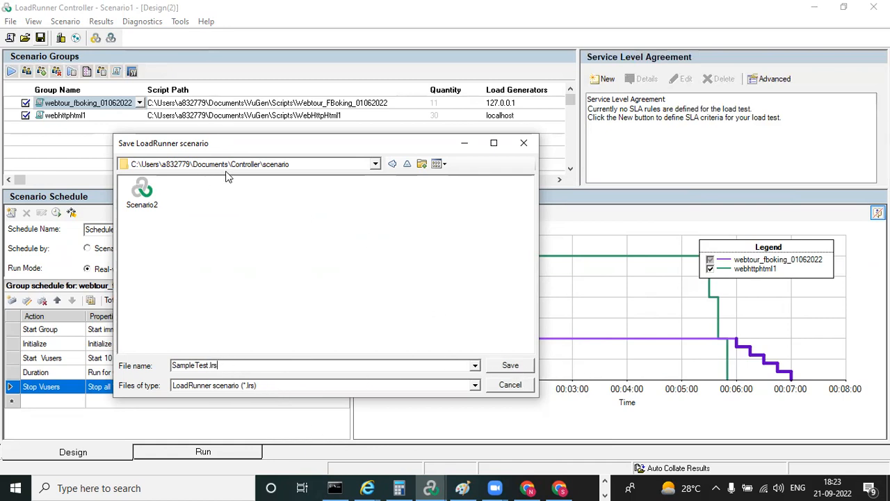
pyautogui.click(509, 365)
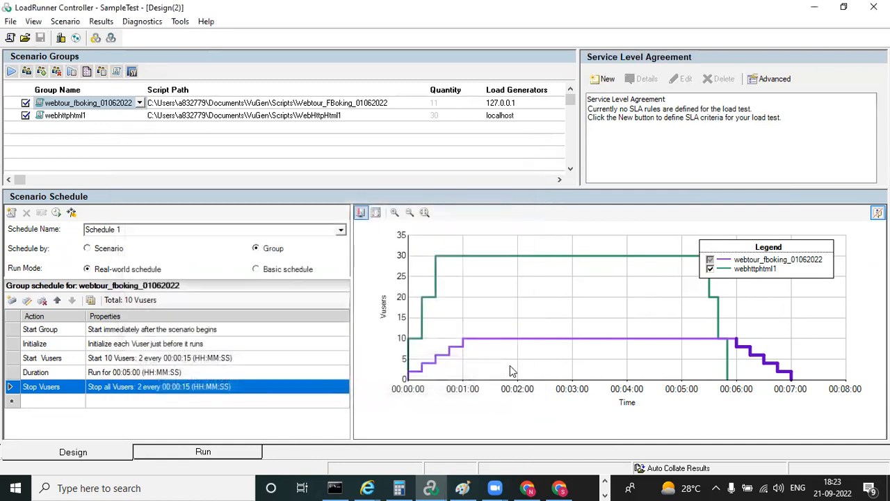
# View the load generator list and the platform choices for adding a new load generator, without adding one
pyautogui.click(60, 38)
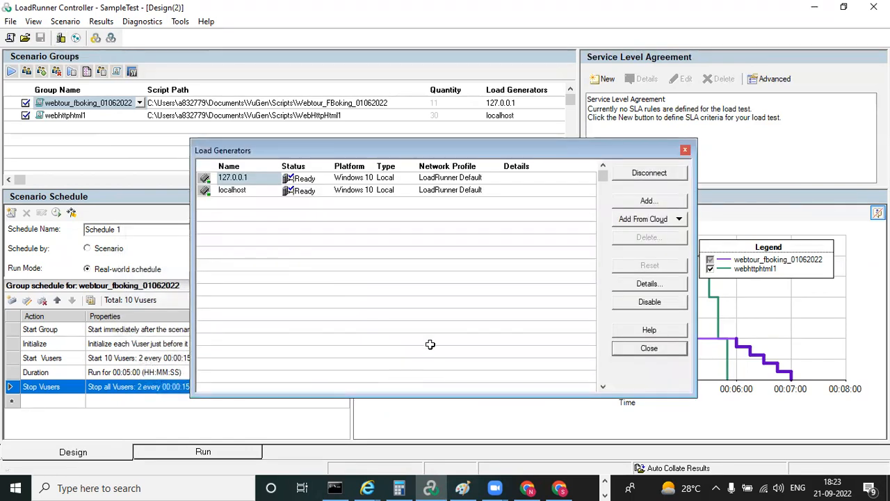
pyautogui.click(647, 201)
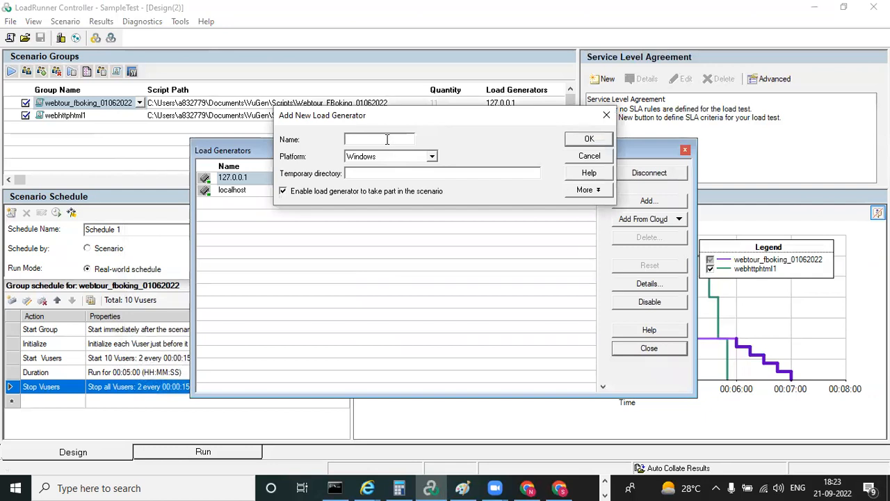
pyautogui.click(436, 159)
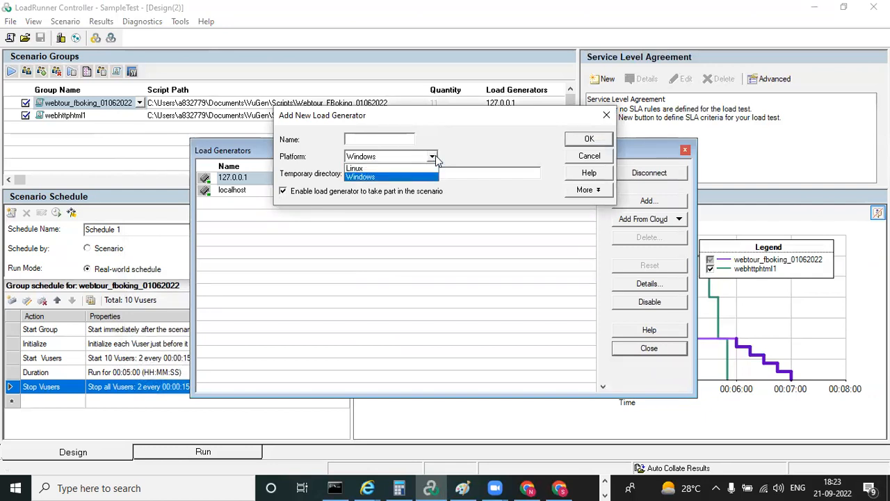
pyautogui.click(507, 158)
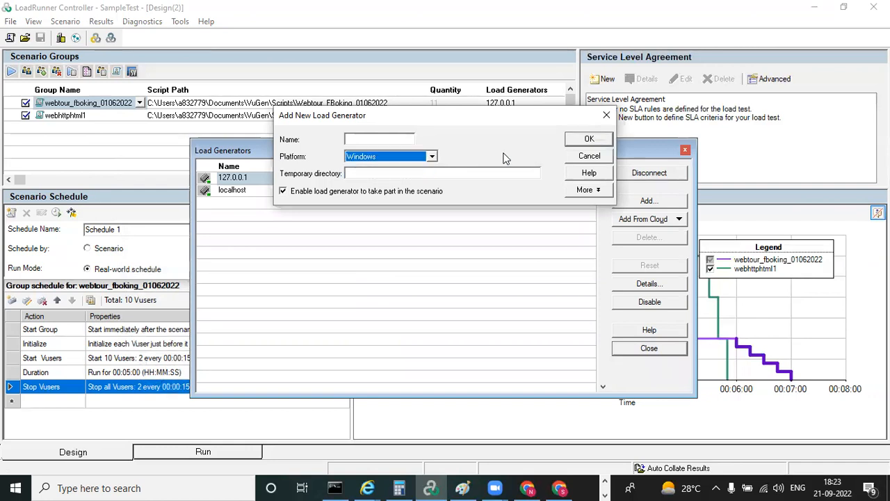
pyautogui.click(608, 113)
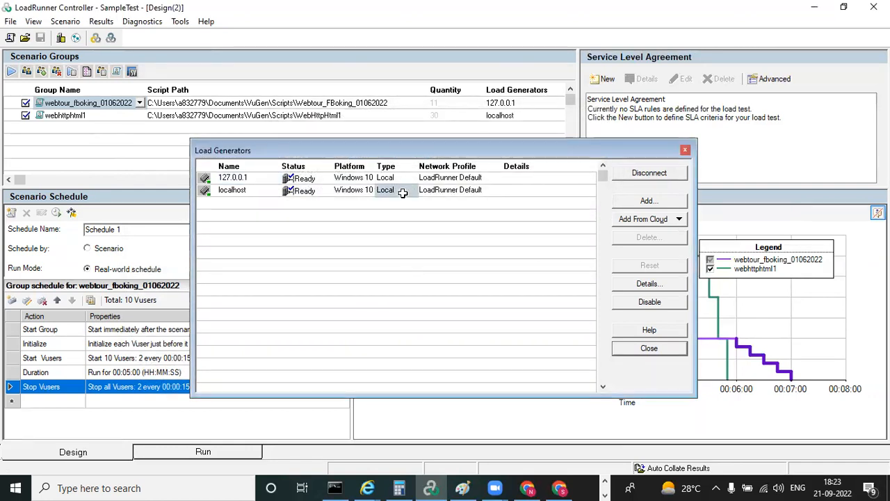
# Disconnect the localhost and 127.0.0.1 load generators, and delete 127.0.0.1 from the load generator list
pyautogui.click(648, 174)
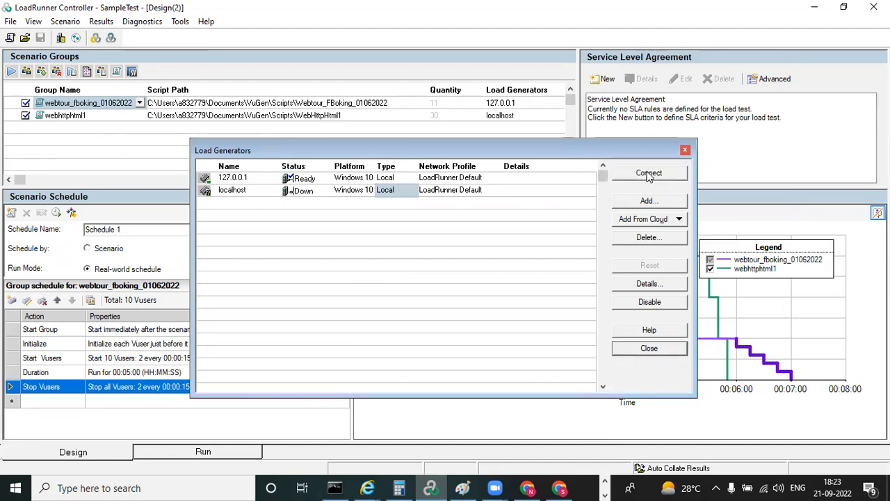
pyautogui.click(427, 178)
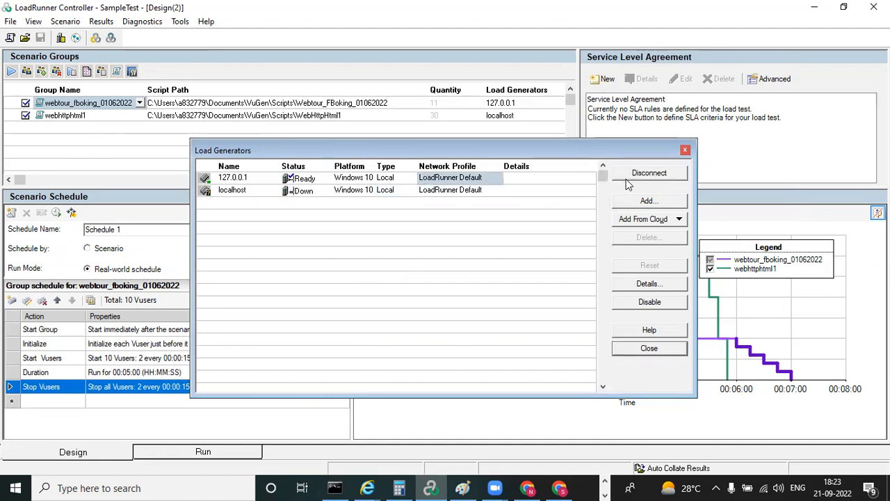
pyautogui.click(645, 175)
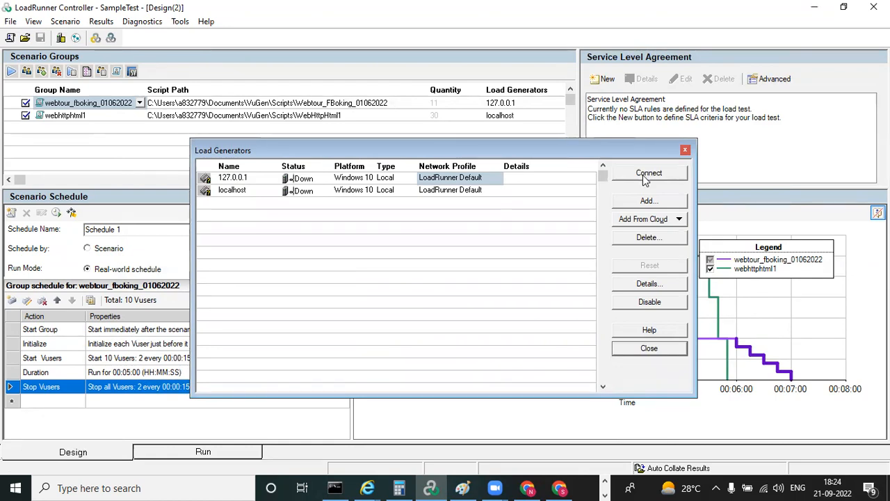
pyautogui.click(633, 240)
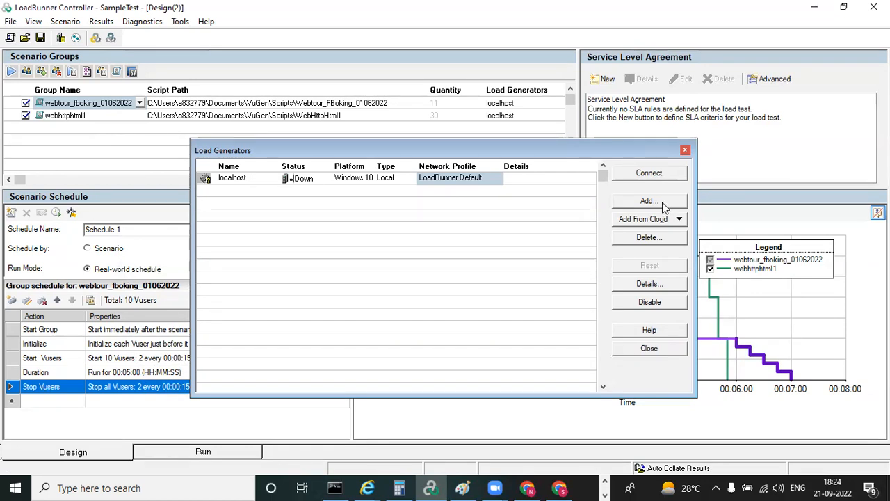
pyautogui.click(685, 152)
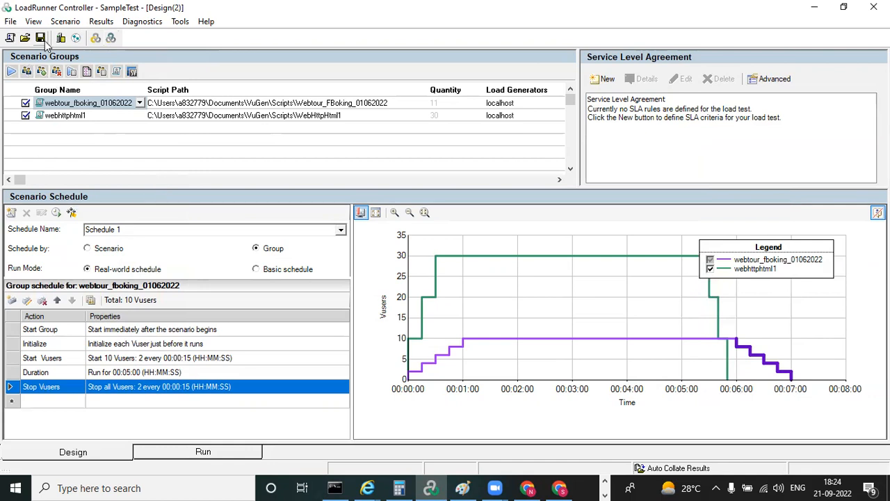
pyautogui.click(11, 21)
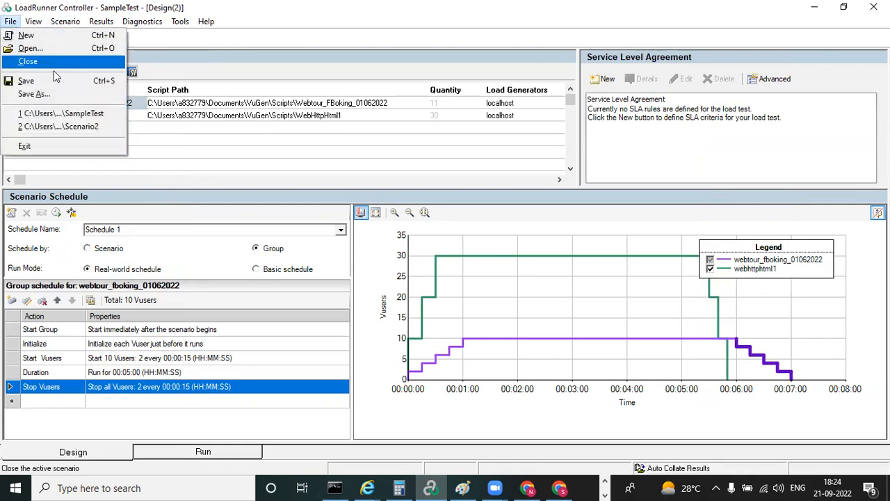
pyautogui.moveTo(67, 28)
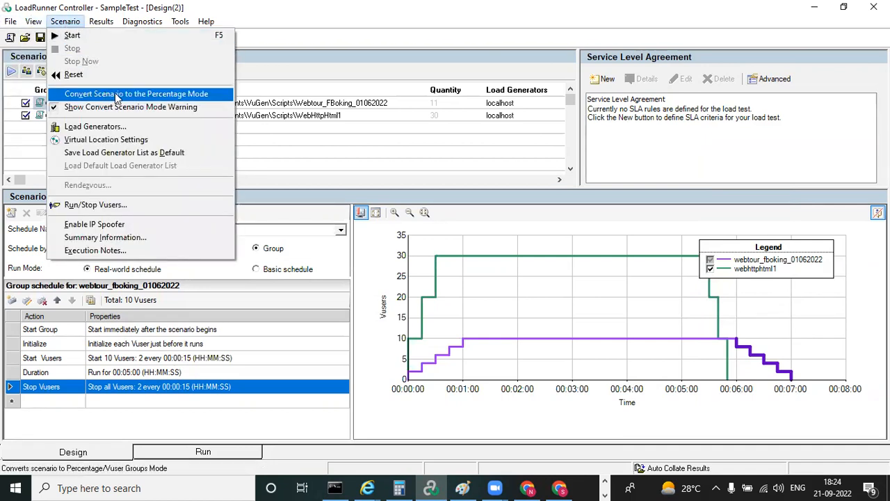
pyautogui.moveTo(96, 25)
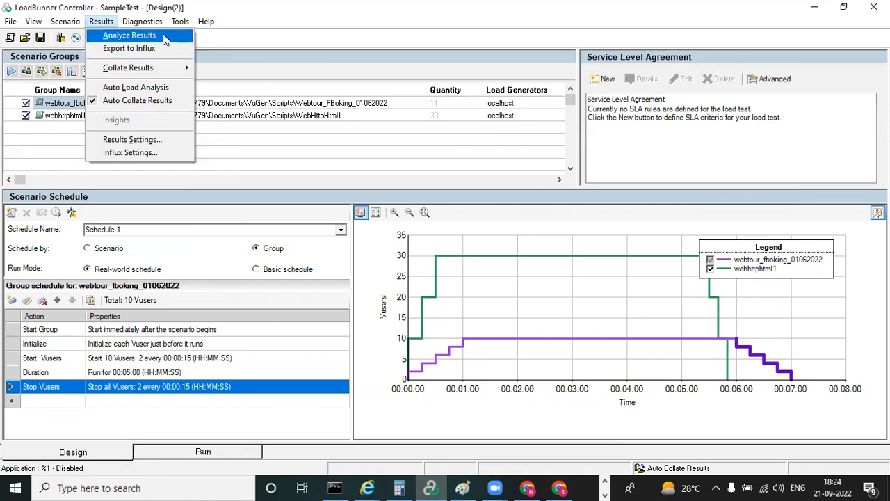
pyautogui.moveTo(146, 24)
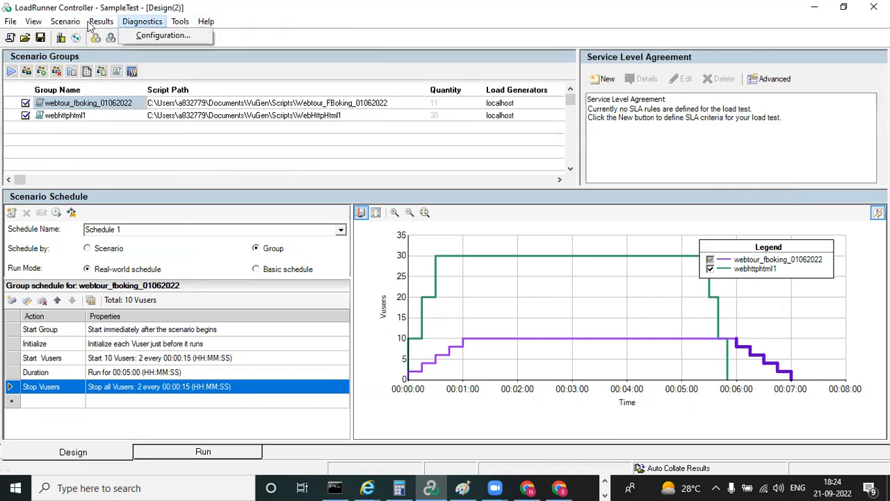
pyautogui.moveTo(33, 21)
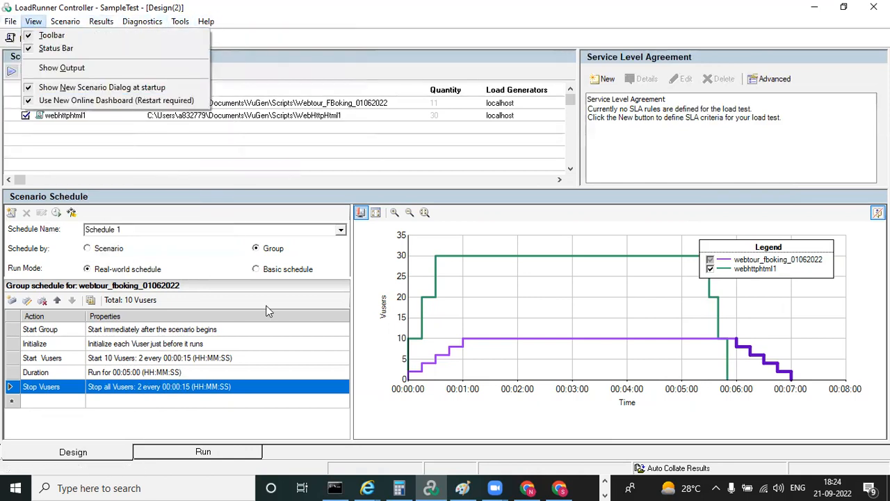
pyautogui.click(360, 165)
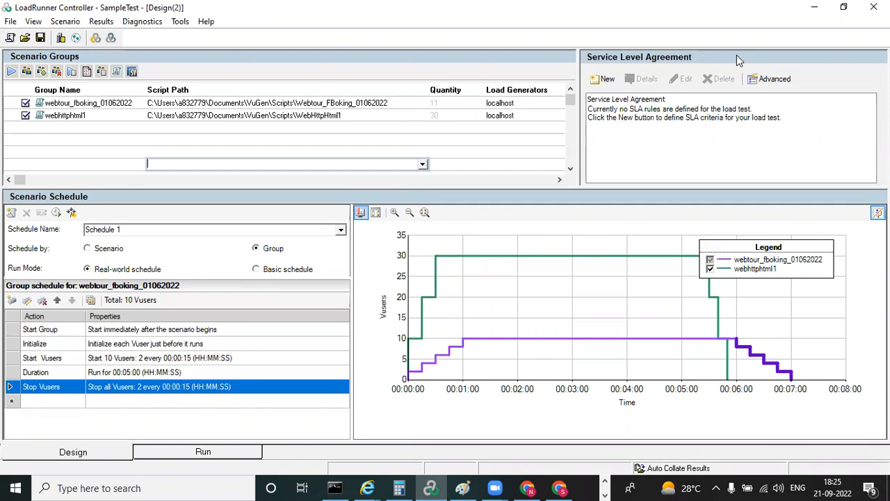
# Start a new service level agreement goal that measures the Average Transaction Response Time
pyautogui.click(606, 81)
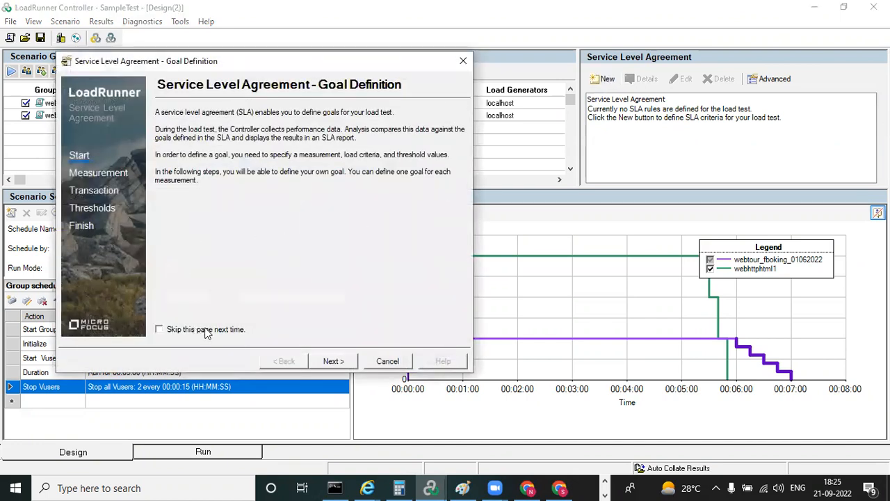
pyautogui.click(332, 361)
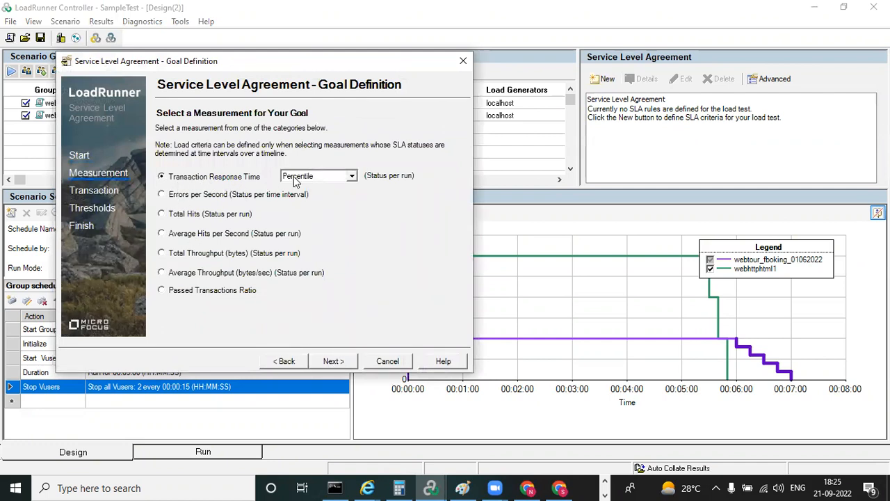
pyautogui.click(353, 178)
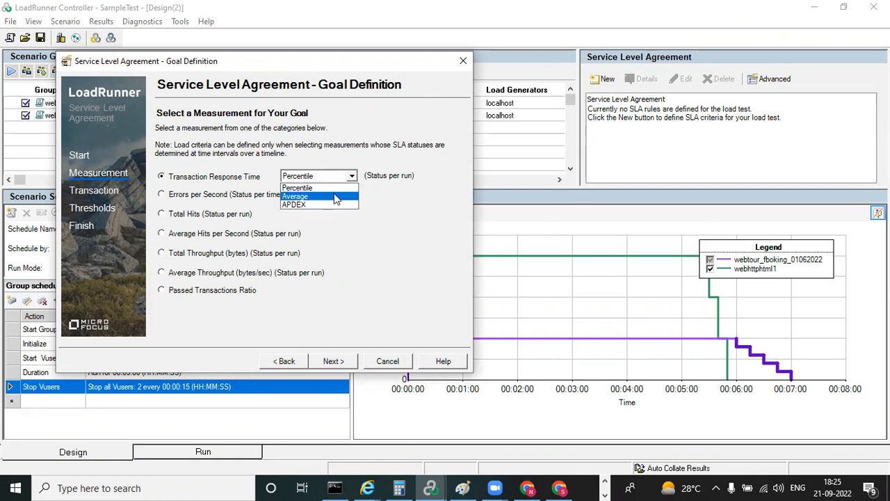
pyautogui.click(336, 198)
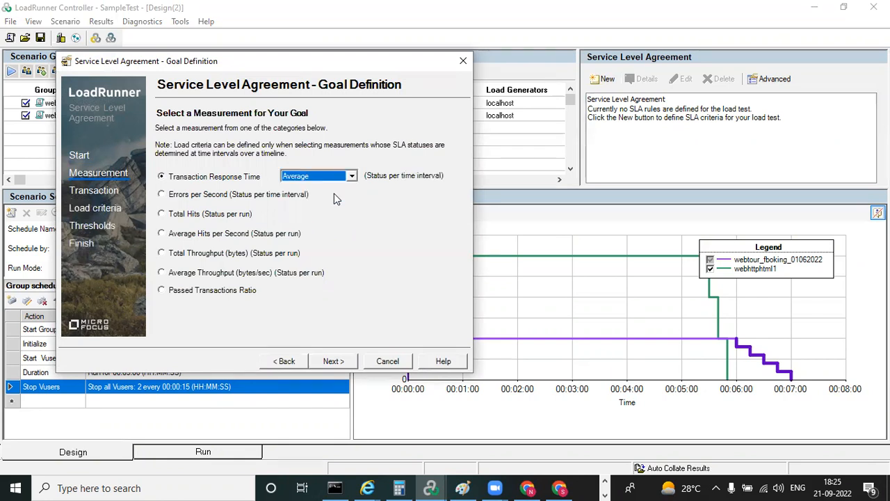
pyautogui.click(331, 362)
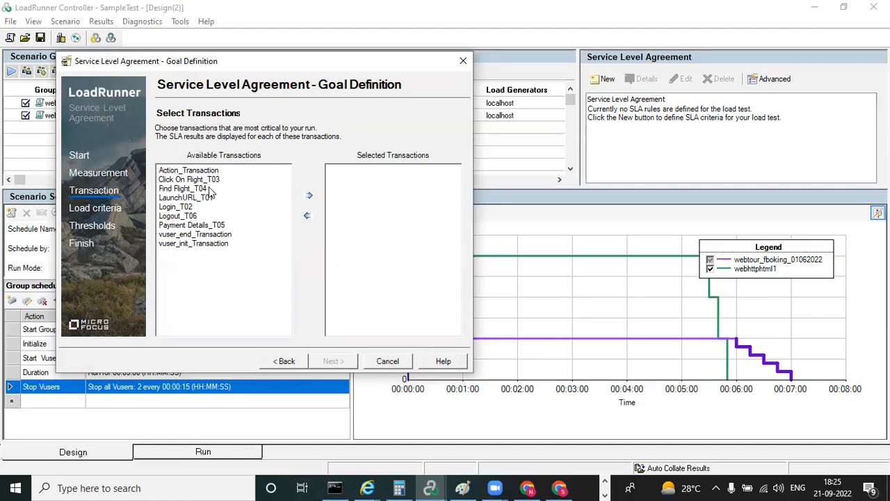
pyautogui.click(182, 208)
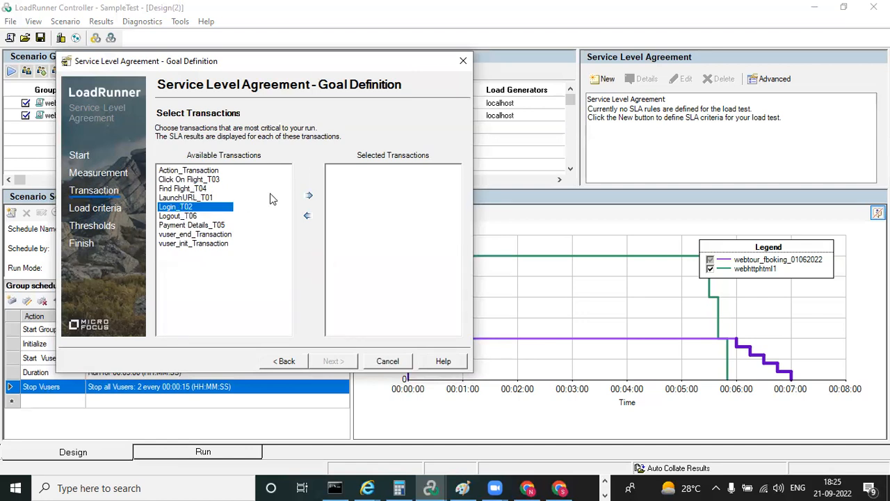
pyautogui.click(309, 196)
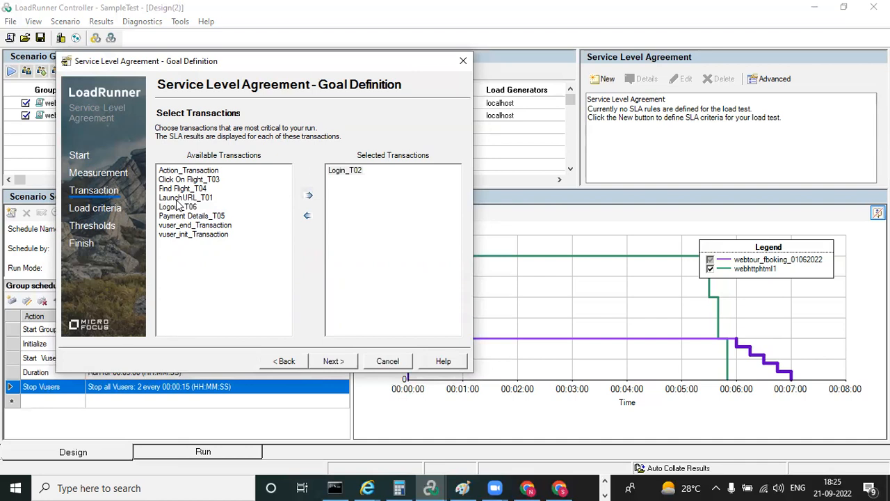
pyautogui.click(182, 197)
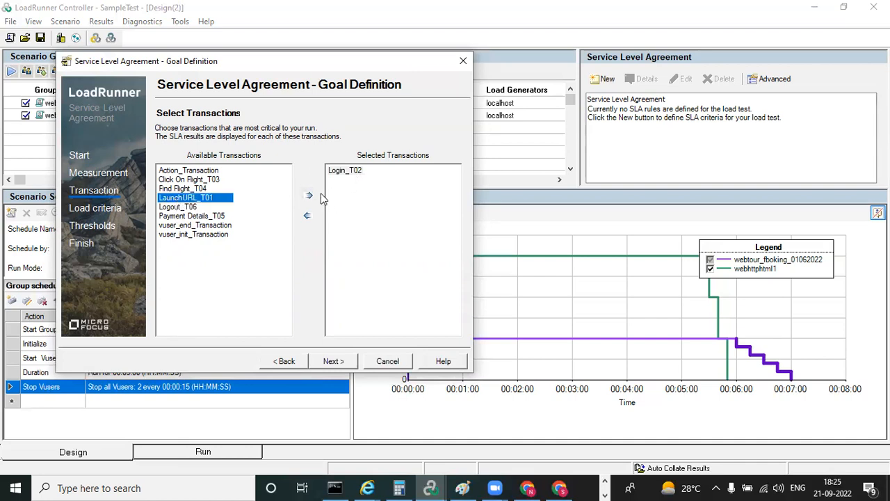
pyautogui.click(306, 214)
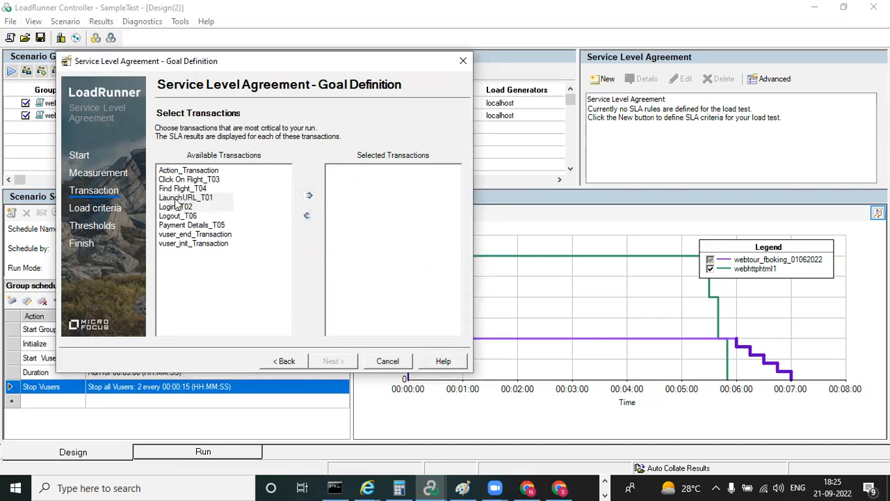
# Add the LaunchURL_T01, Login_T02 and Click On Flight_T03 transactions to the selected transactions of the SLA goal
pyautogui.click(175, 198)
pyautogui.click(309, 195)
pyautogui.click(182, 198)
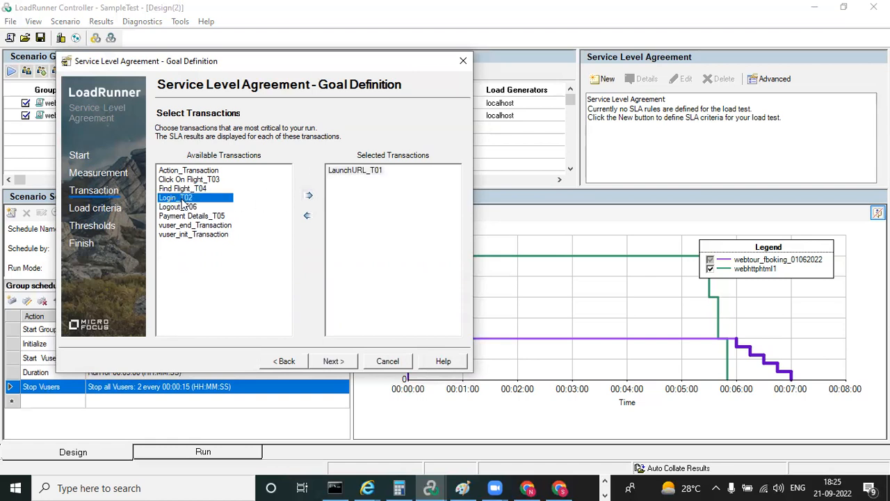
pyautogui.click(308, 196)
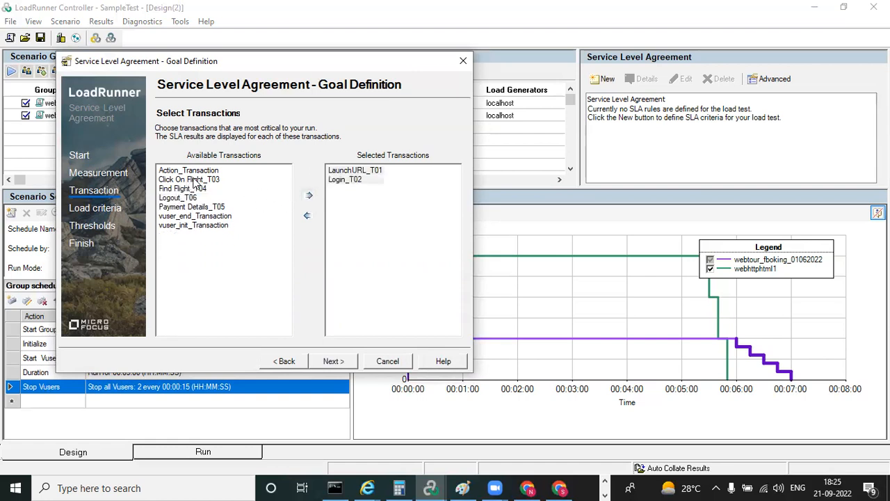
pyautogui.click(195, 180)
pyautogui.click(310, 195)
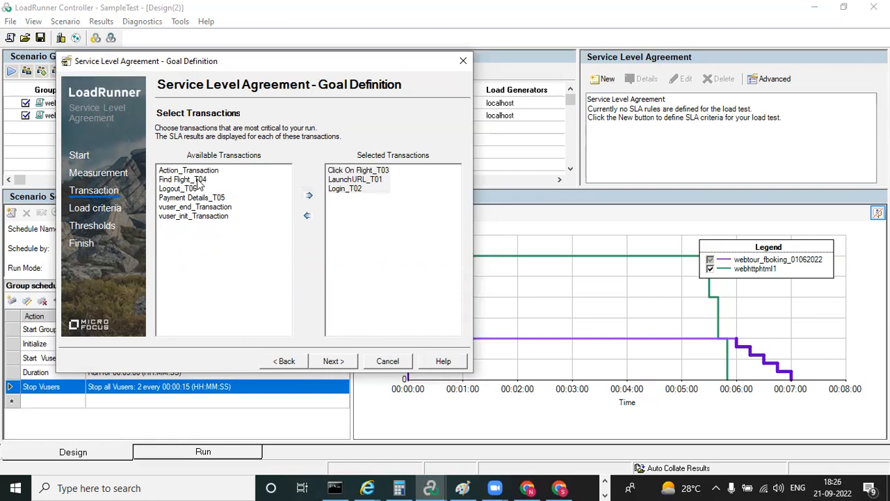
# Add Find Flight_T04, Payment Details_T05 and Logout_T06 to the selected transactions and proceed to the load criteria
pyautogui.click(198, 180)
pyautogui.click(310, 195)
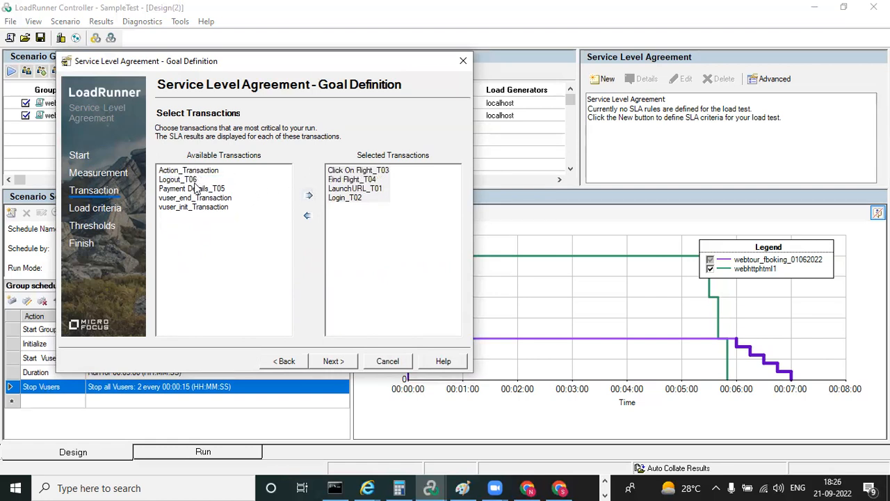
pyautogui.click(195, 188)
pyautogui.click(309, 196)
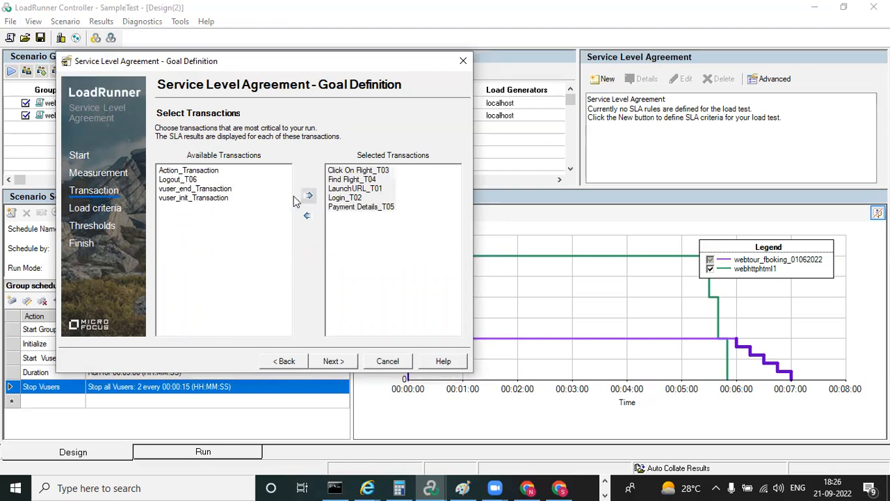
pyautogui.click(178, 179)
pyautogui.click(308, 197)
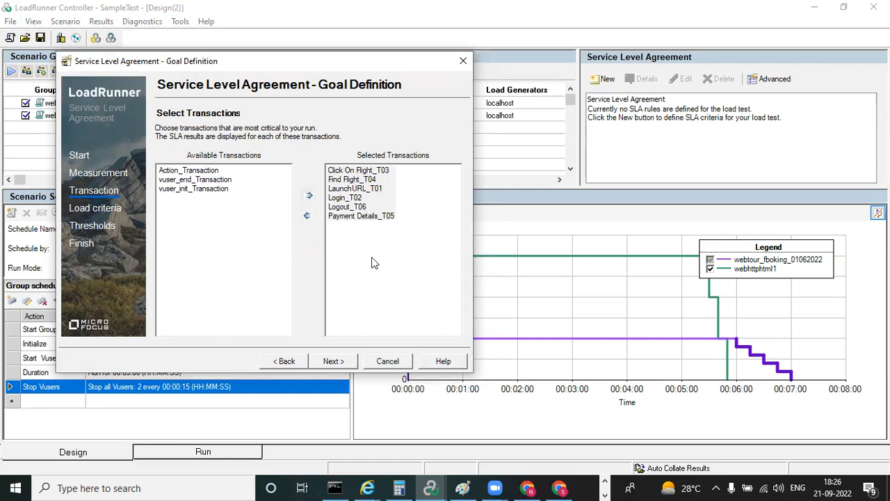
pyautogui.click(333, 362)
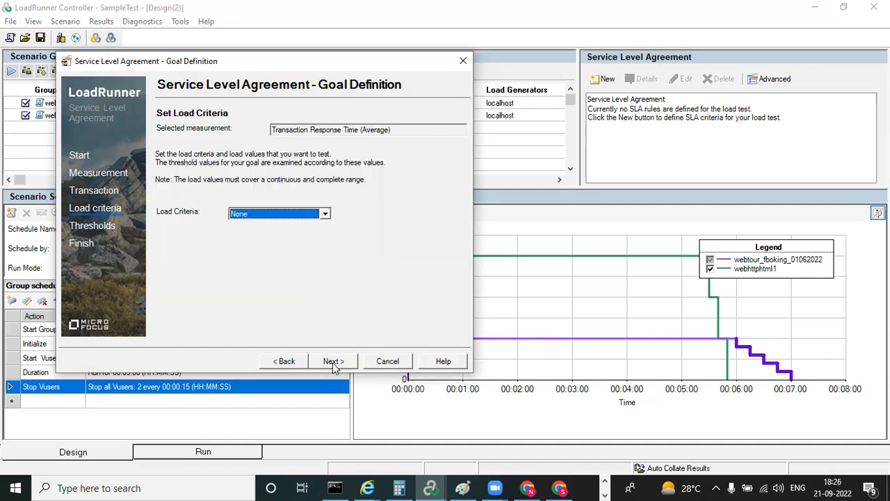
# Try Transactions per Second, None and Running Vusers as the load criteria of the SLA goal
pyautogui.click(325, 215)
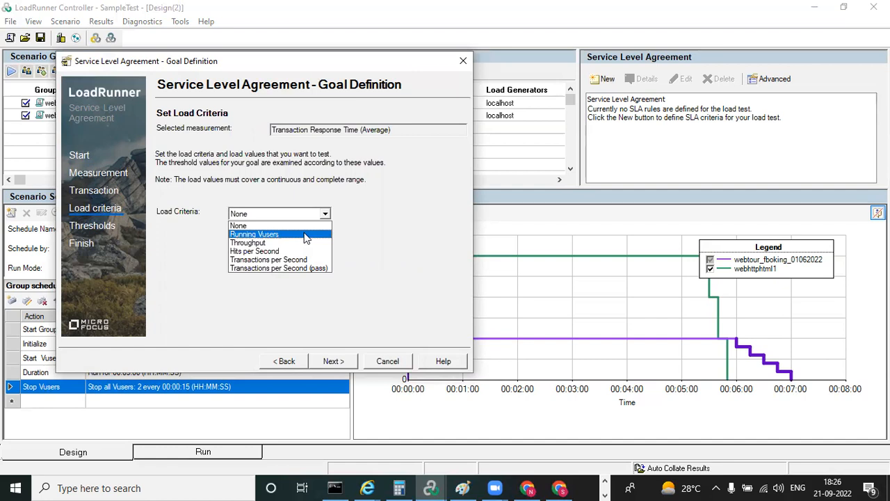
pyautogui.click(301, 259)
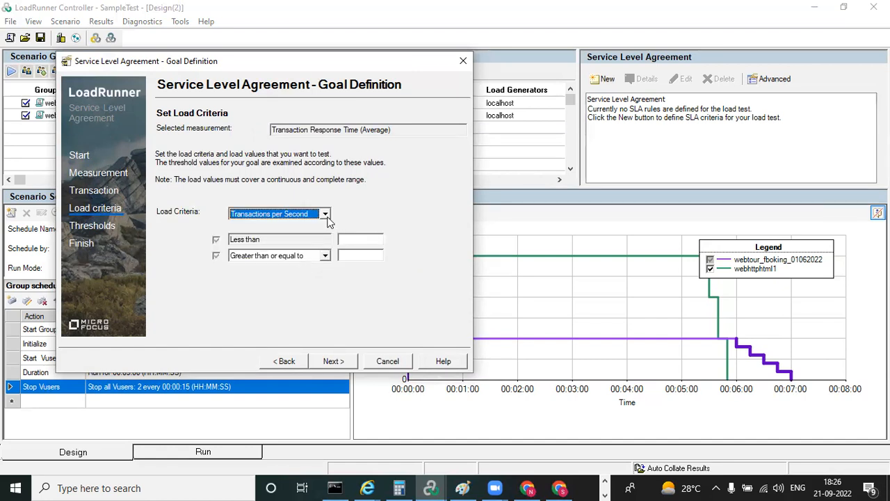
pyautogui.click(325, 215)
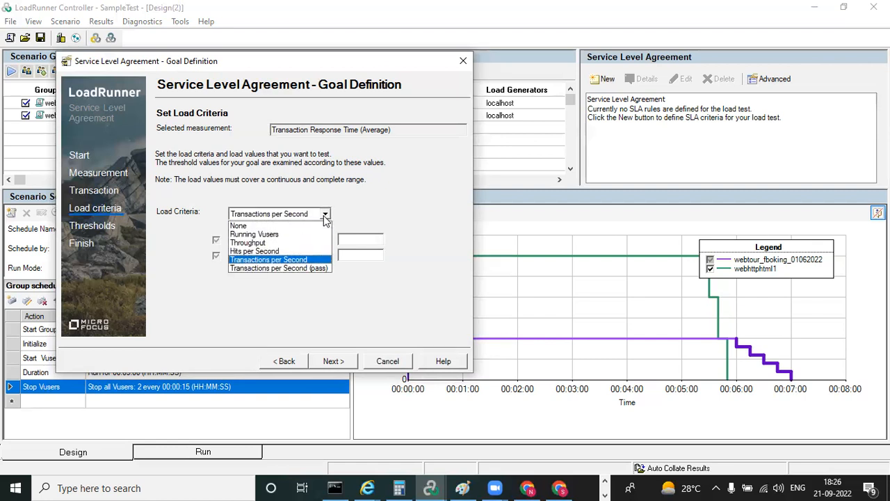
pyautogui.click(369, 217)
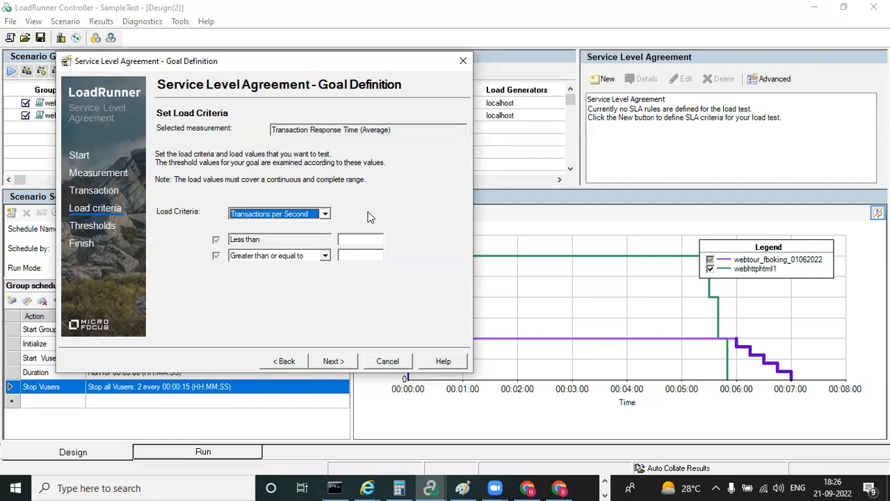
pyautogui.click(326, 215)
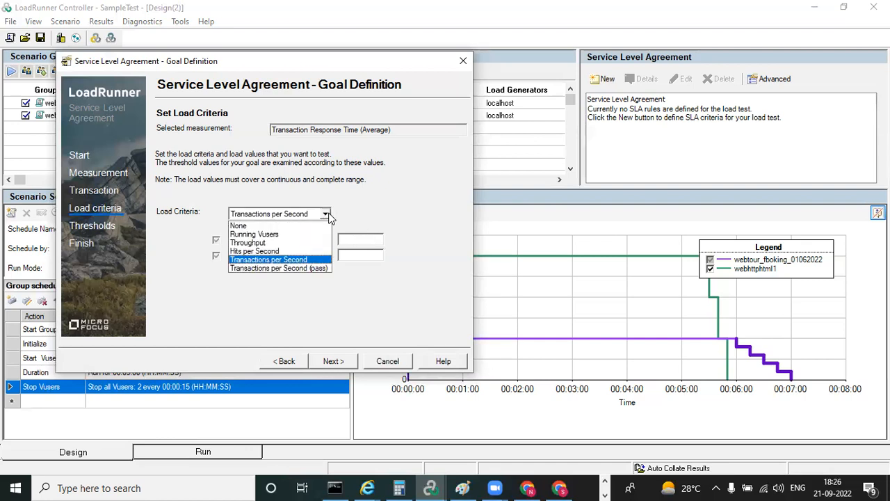
pyautogui.click(293, 229)
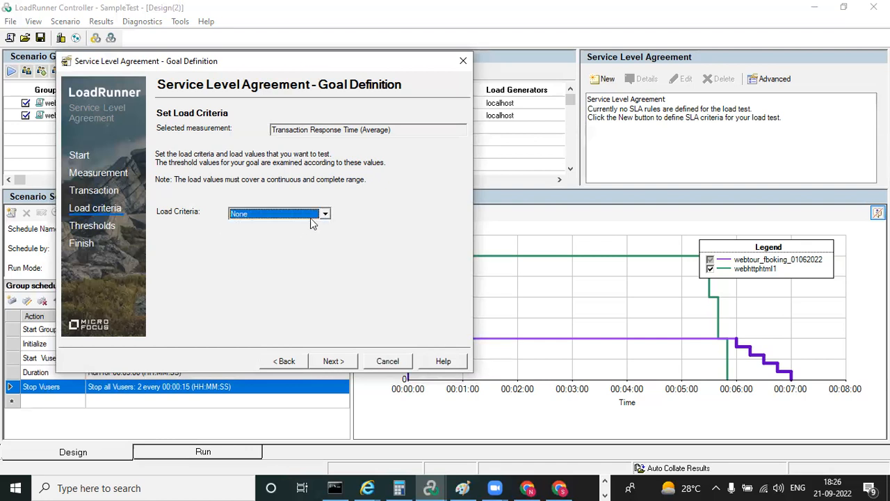
pyautogui.click(325, 216)
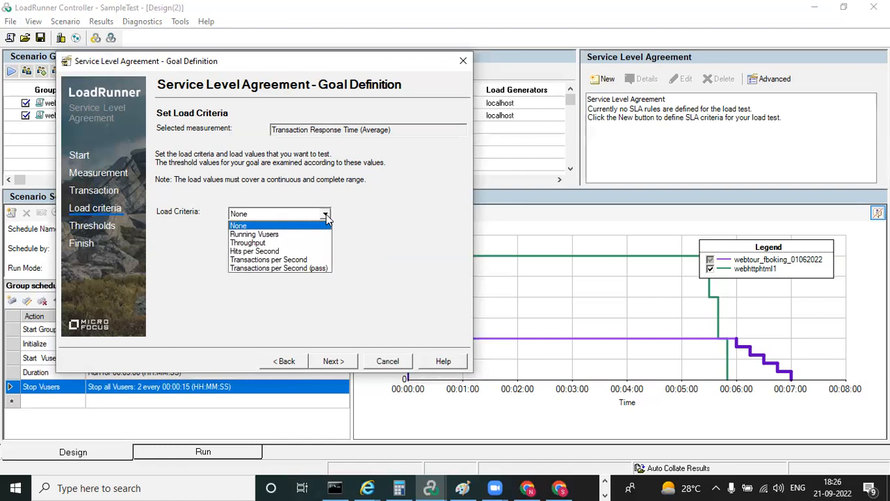
pyautogui.click(281, 235)
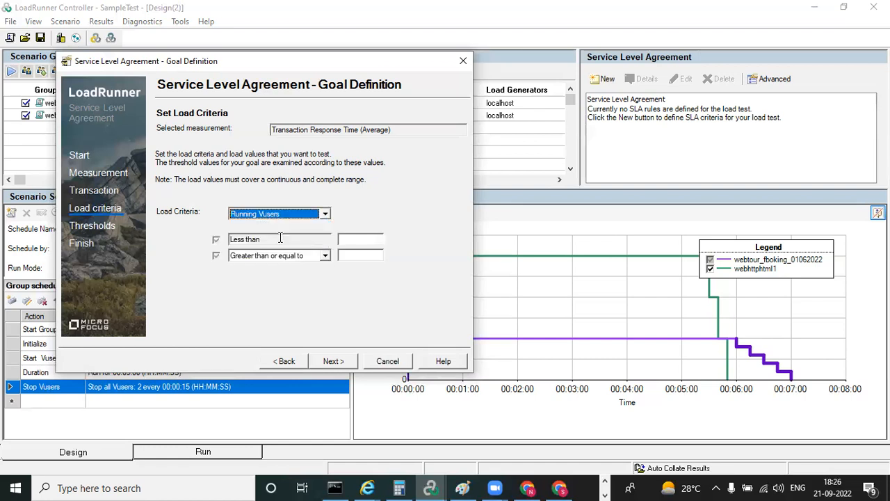
# Set the load criteria to Transactions per Second with the ranges less than 2 and greater than or equal to 2, and proceed to the thresholds
pyautogui.click(325, 213)
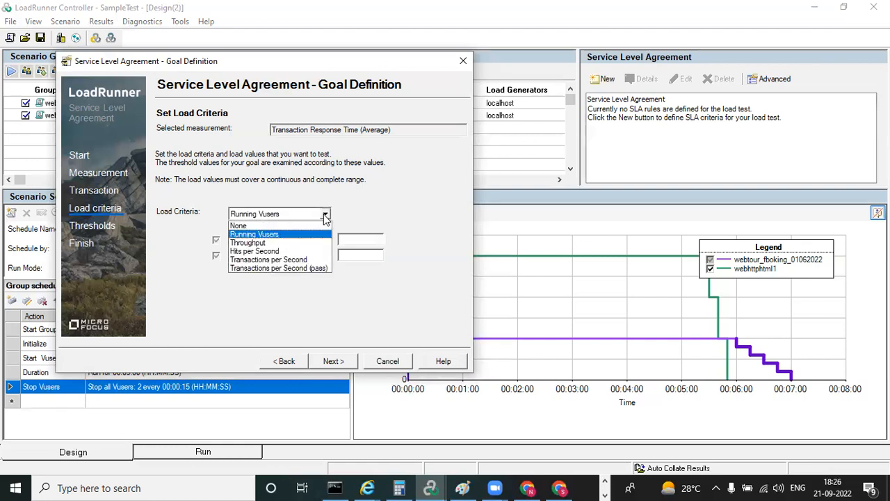
pyautogui.click(303, 259)
pyautogui.click(350, 239)
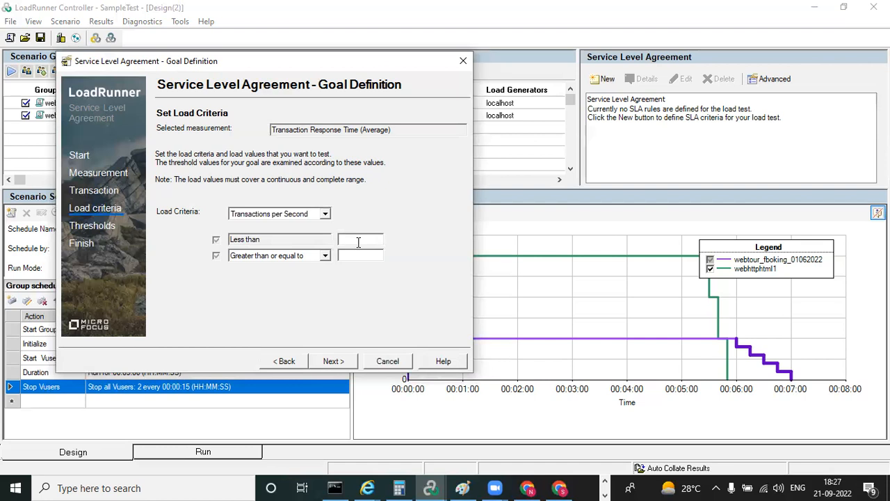
pyautogui.write('2')
pyautogui.click(353, 256)
pyautogui.write('22')
pyautogui.press('BackSpace')
pyautogui.click(355, 239)
pyautogui.press('BackSpace')
pyautogui.write('0')
pyautogui.click(350, 255)
pyautogui.press('BackSpace')
pyautogui.write('2')
pyautogui.doubleClick(356, 239)
pyautogui.write('2')
pyautogui.click(362, 234)
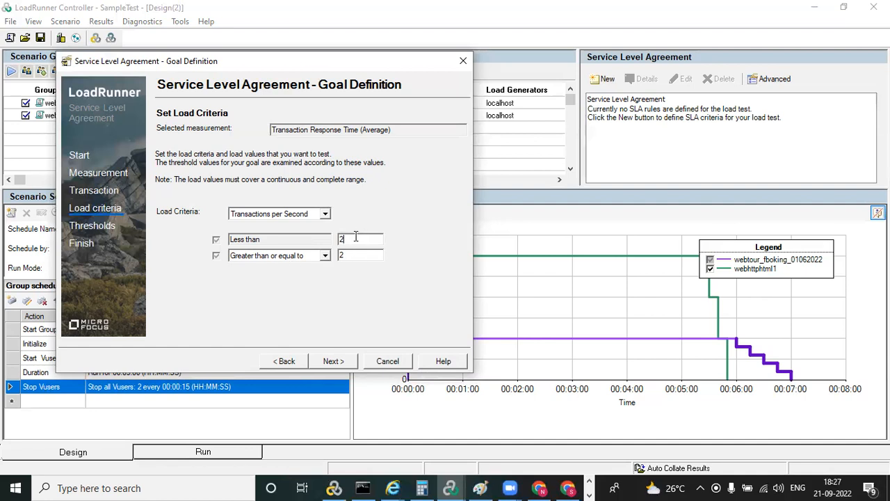
pyautogui.click(329, 362)
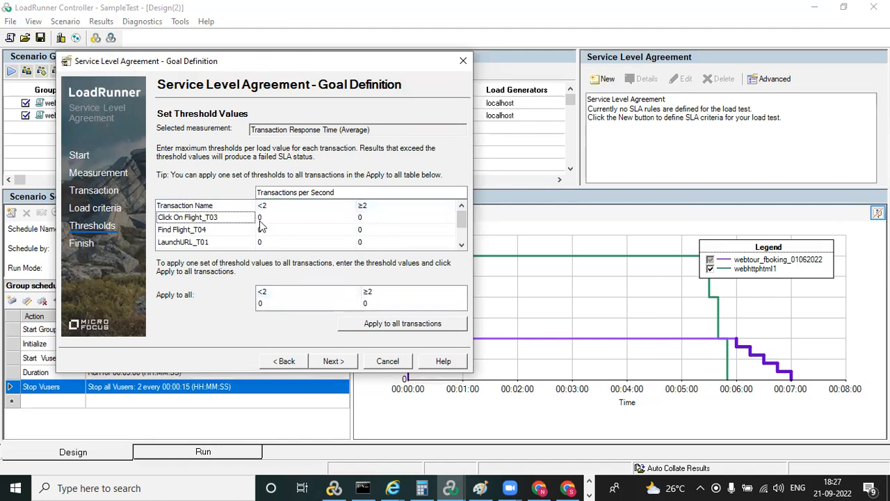
# Apply a threshold of 0 for both load ranges to all transactions and finish the SLA definition
pyautogui.click(259, 218)
pyautogui.click(261, 230)
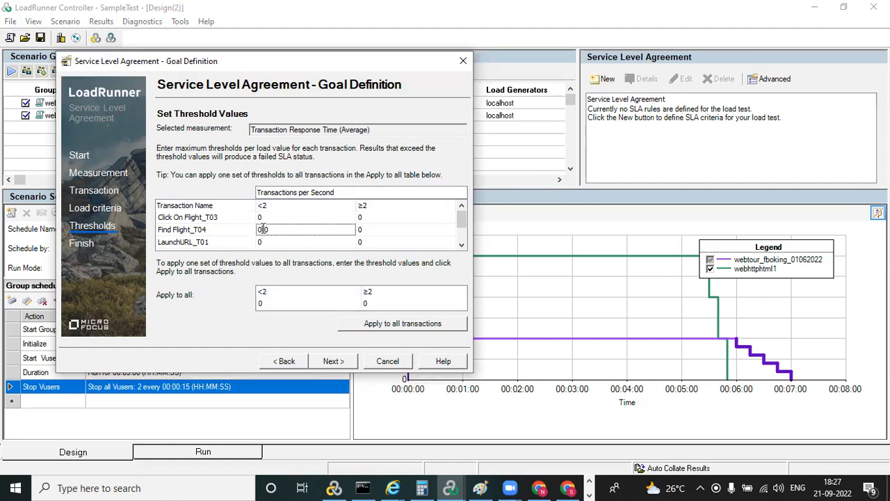
pyautogui.click(338, 199)
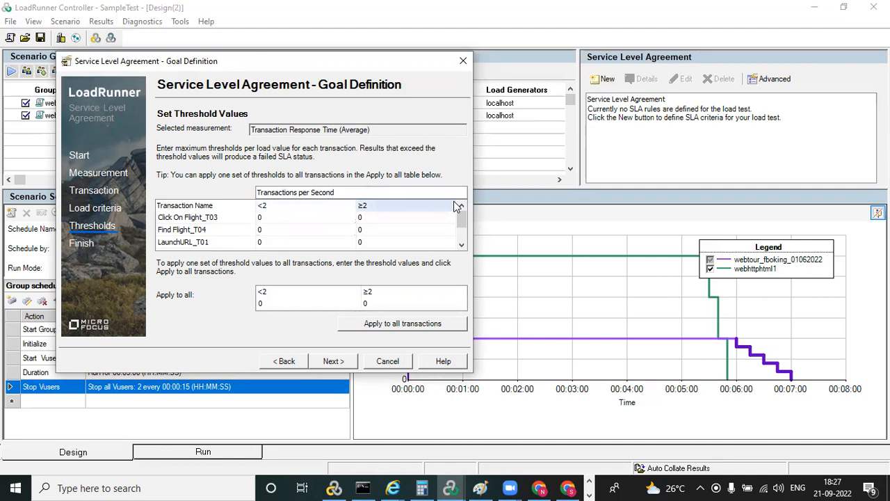
pyautogui.click(389, 324)
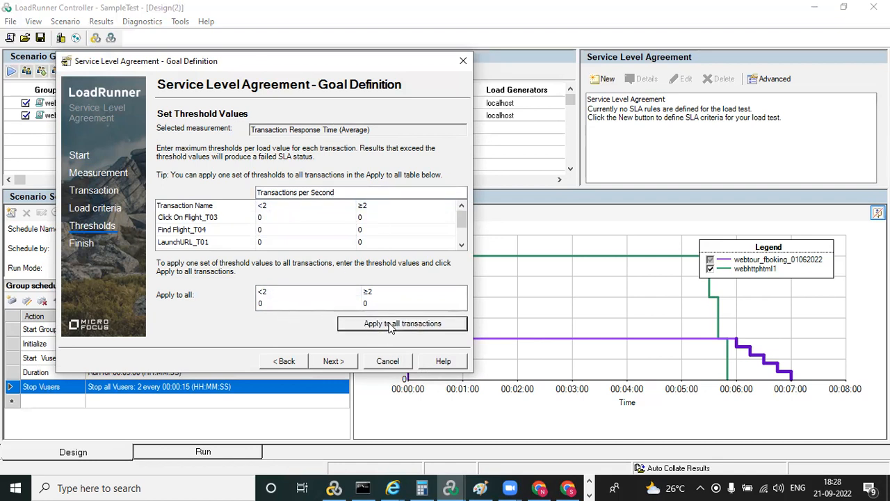
pyautogui.click(386, 325)
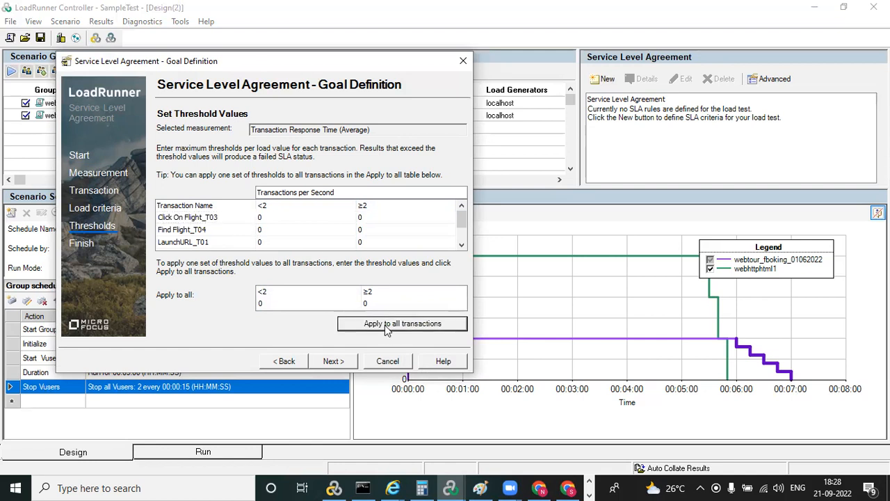
pyautogui.click(461, 245)
pyautogui.click(461, 245)
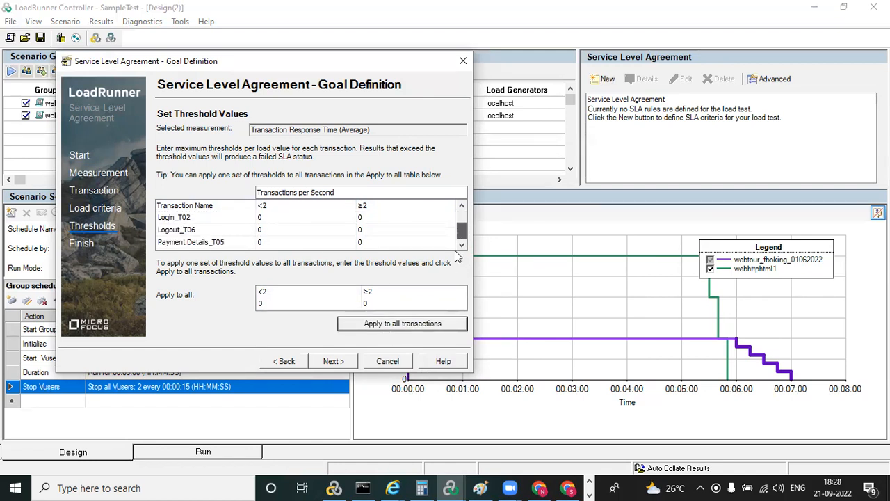
pyautogui.click(319, 363)
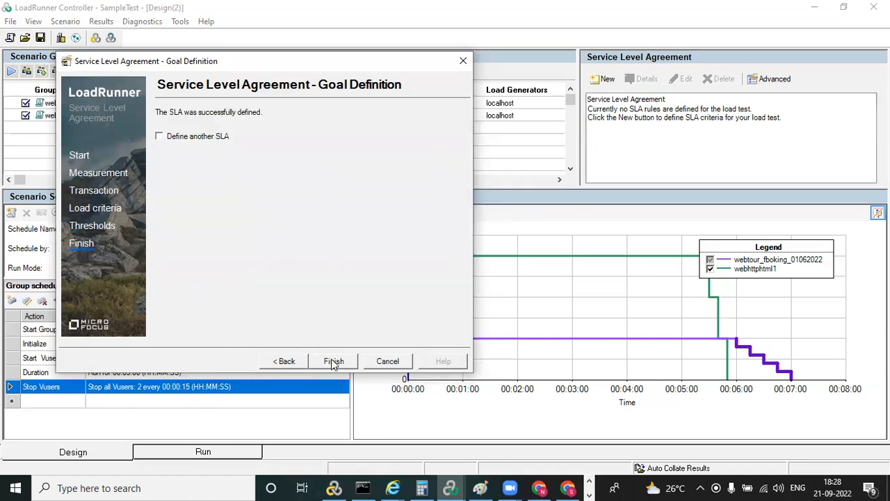
pyautogui.click(333, 363)
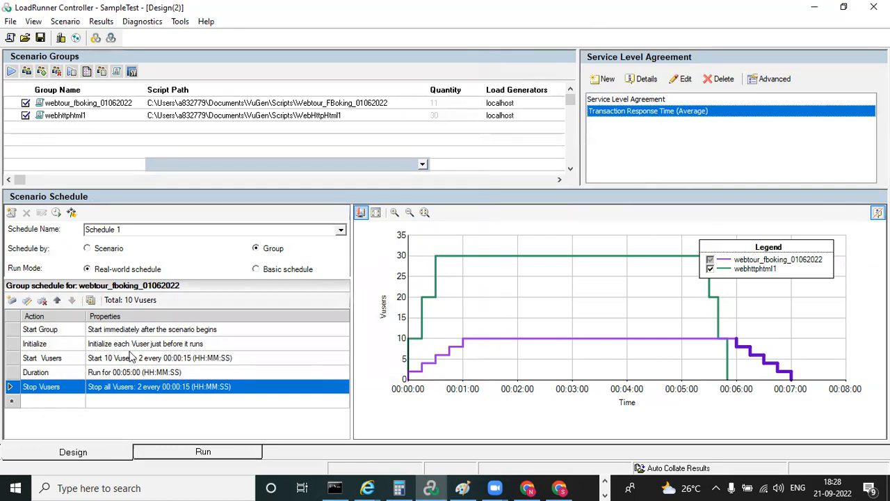
# Open the scenario's Run view and examine the Run and Error status of the Webtour_FBooking group
pyautogui.click(200, 452)
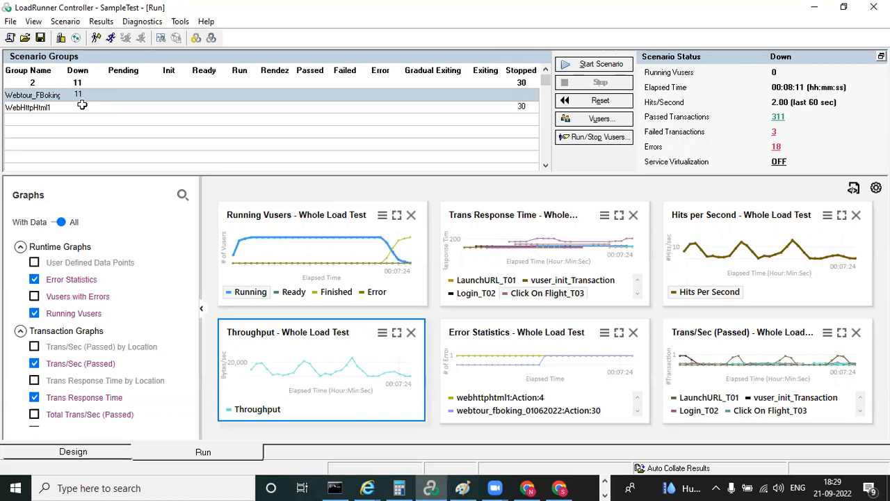
pyautogui.click(239, 97)
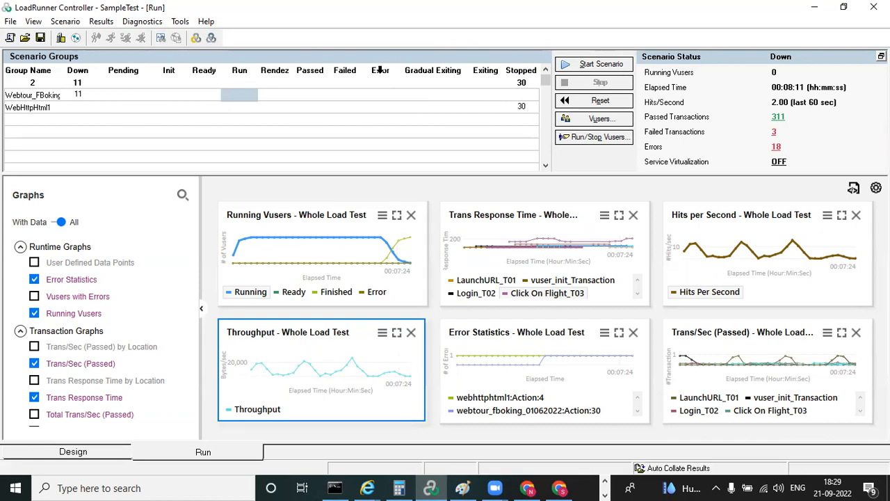
pyautogui.click(379, 93)
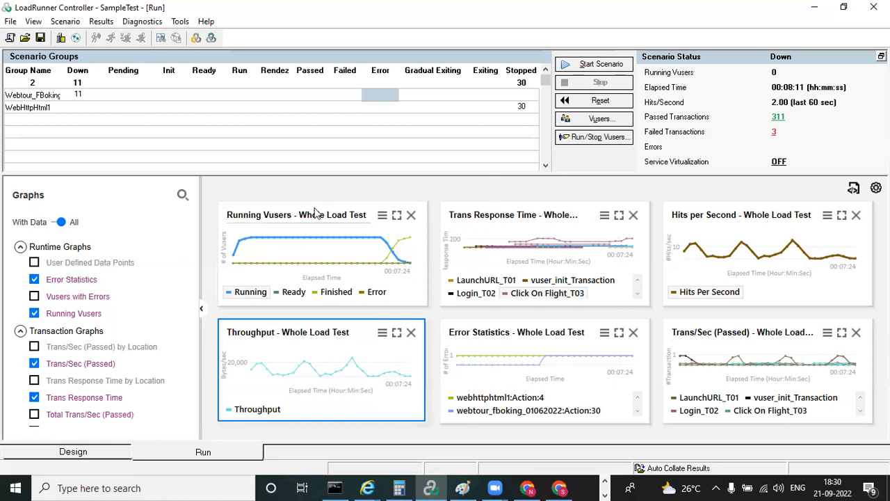
# Compare the scenario's Design and Run views, ending on the Run view
pyautogui.click(82, 456)
pyautogui.click(194, 456)
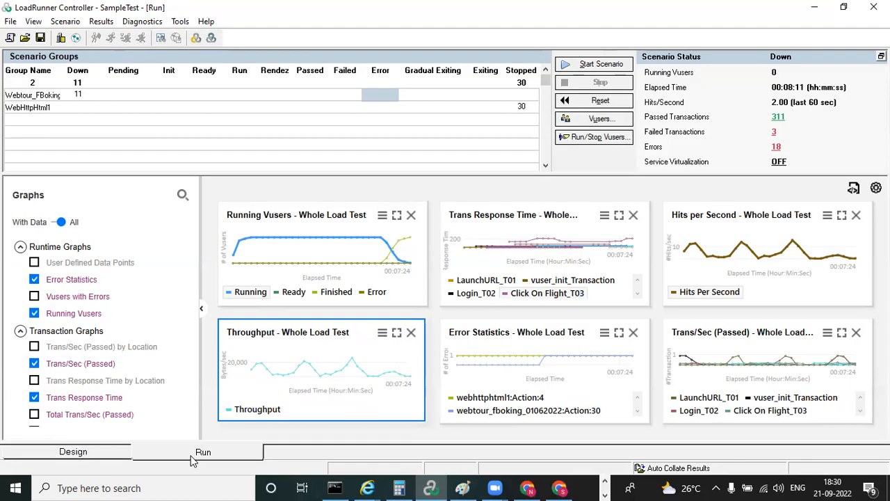
pyautogui.click(89, 455)
pyautogui.click(184, 456)
pyautogui.click(92, 456)
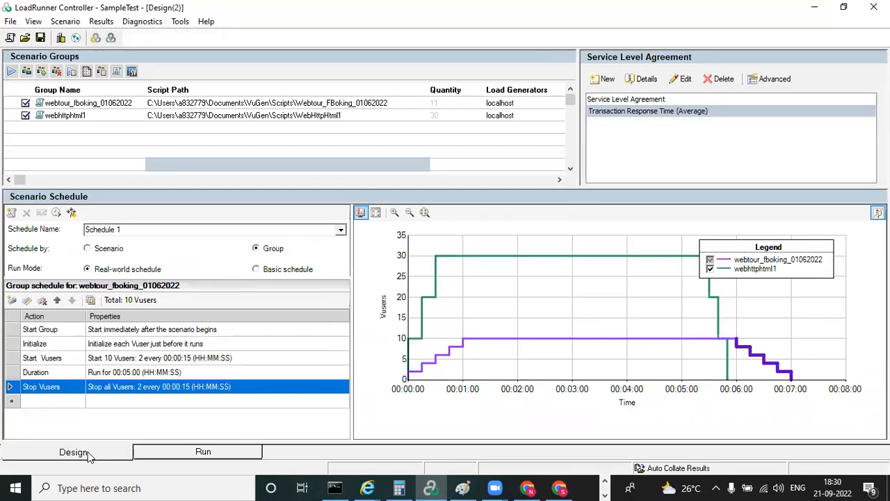
pyautogui.click(184, 453)
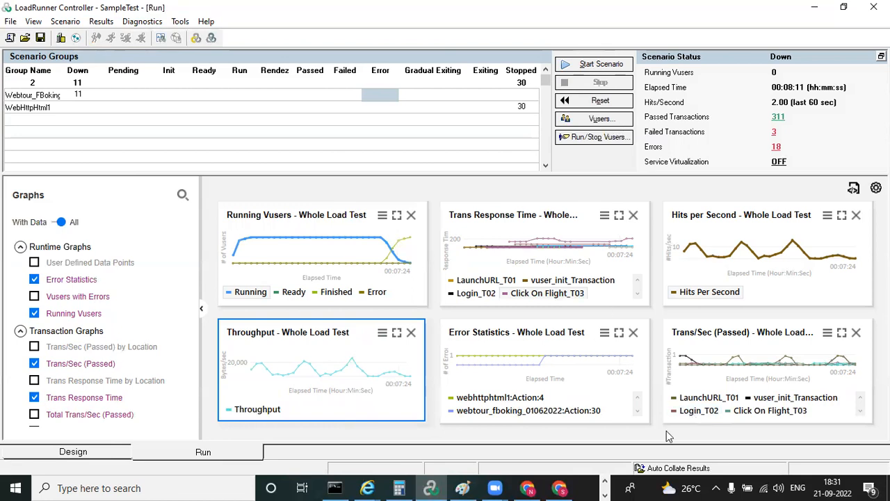
# Switch to the Paint sketch and close it without saving
pyautogui.click(462, 487)
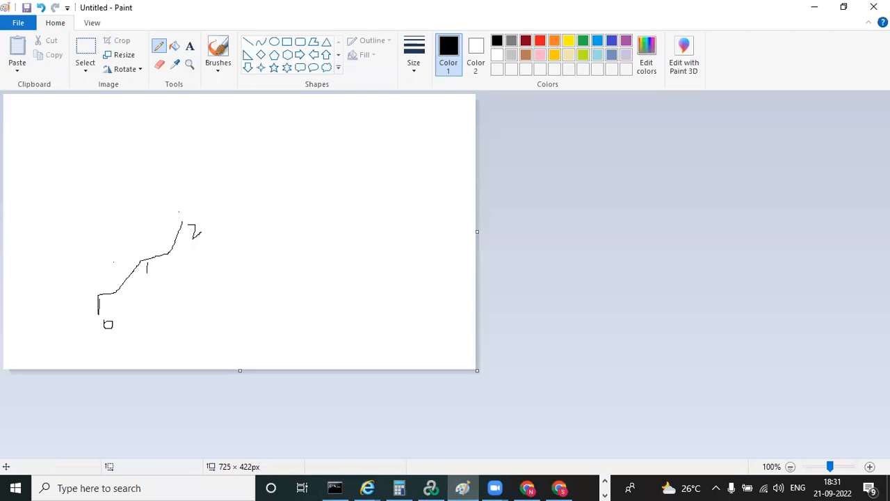
pyautogui.click(873, 7)
pyautogui.click(478, 248)
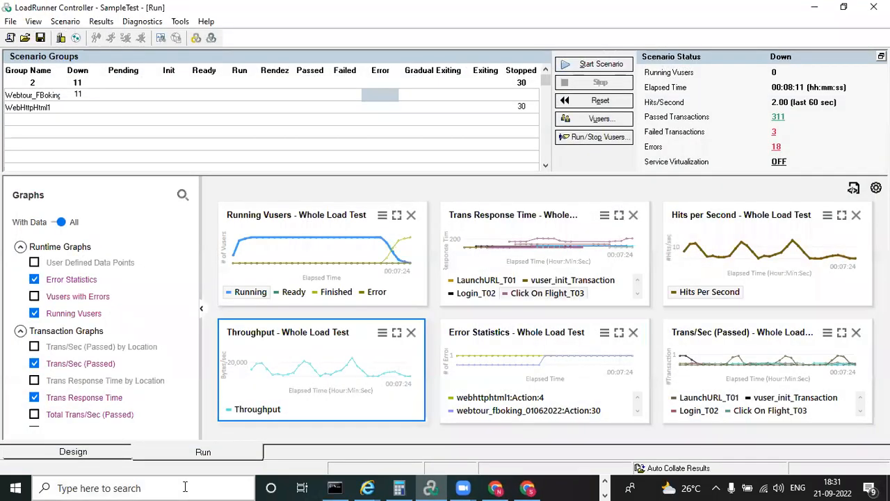
# Open Task Manager, check the computer's CPU and memory performance, and minimize it to return to LoadRunner Controller
pyautogui.rightClick(567, 487)
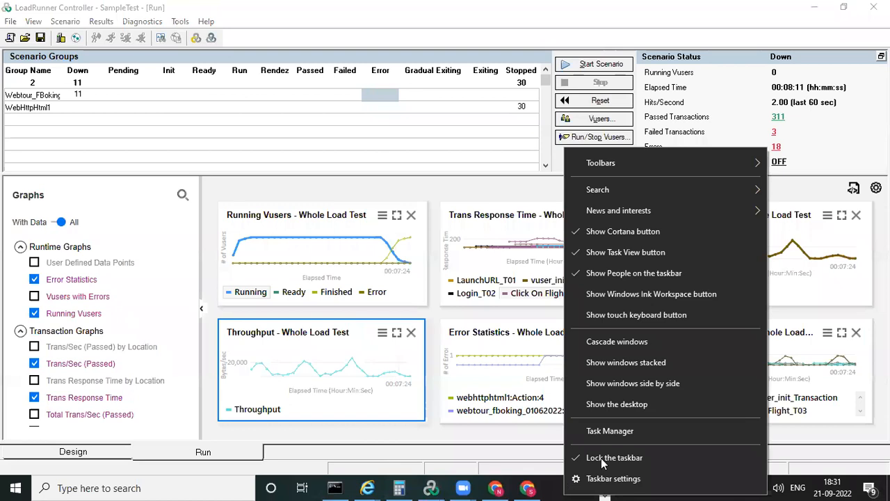
pyautogui.click(636, 438)
pyautogui.click(503, 126)
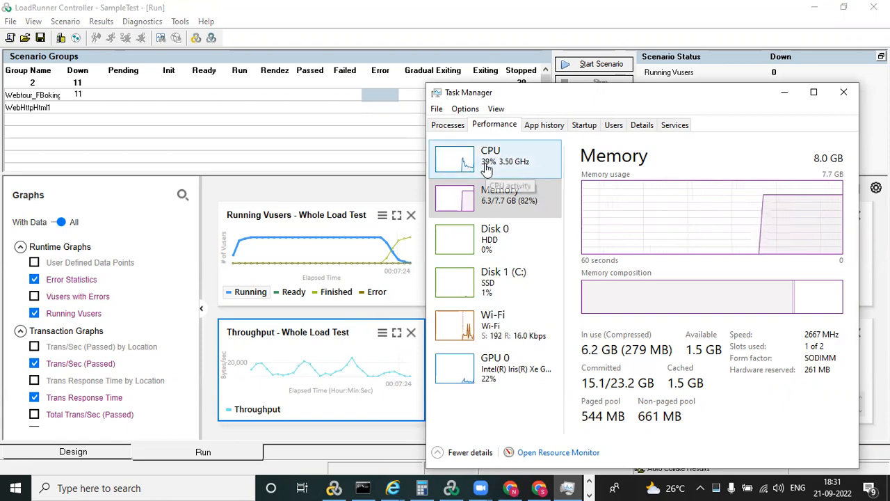
pyautogui.click(786, 92)
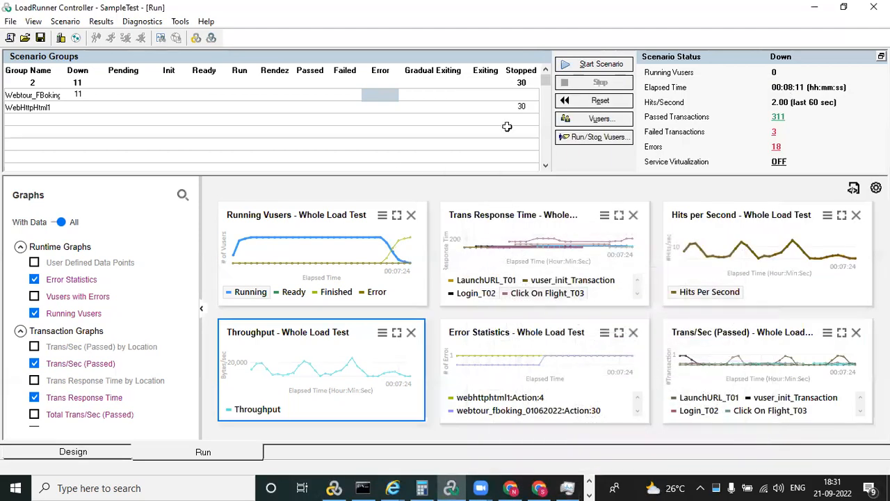
# Start the scenario and agree to overwrite the existing results directory
pyautogui.click(601, 67)
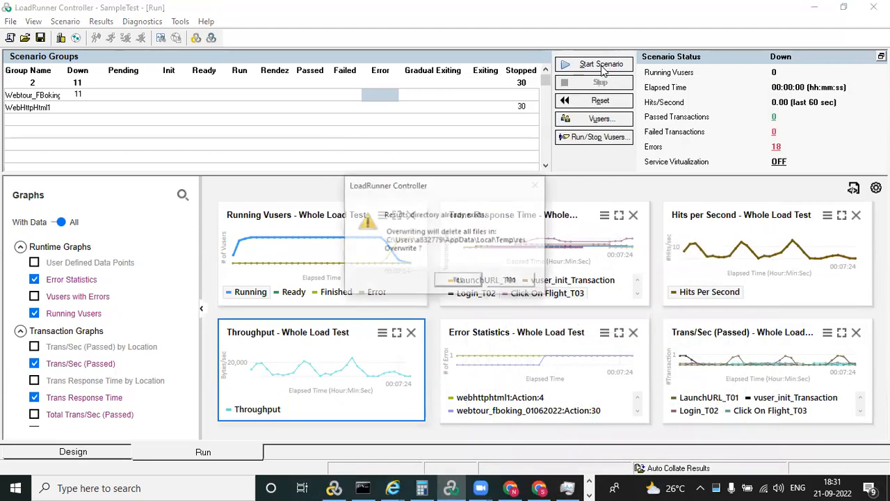
pyautogui.click(459, 281)
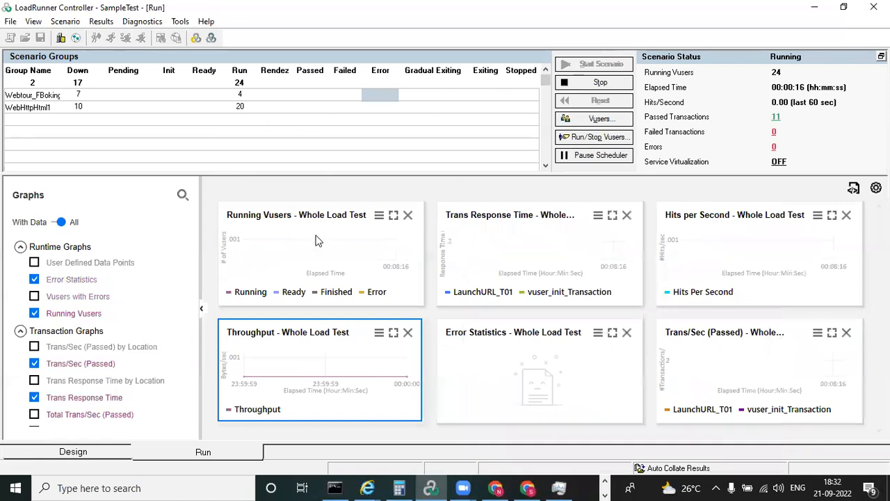
# Examine the Running Vusers and Trans Response Time graphs enlarged, returning to the graph overview after each
pyautogui.click(322, 252)
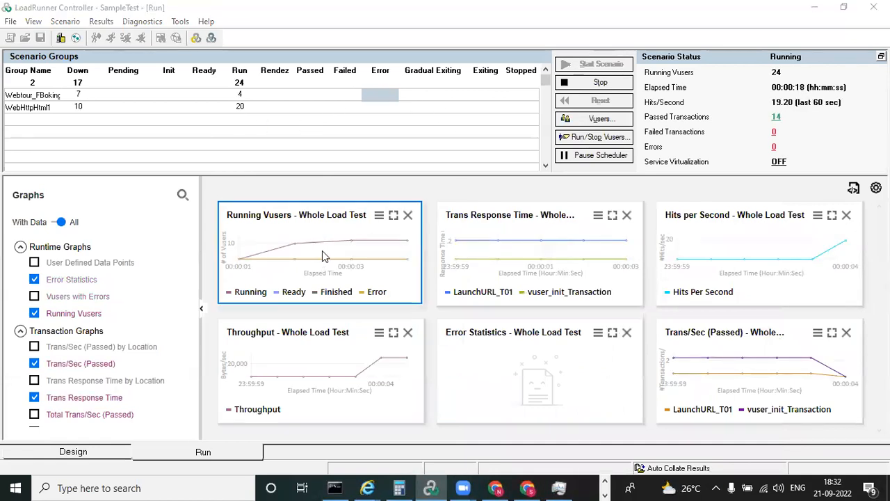
pyautogui.doubleClick(322, 251)
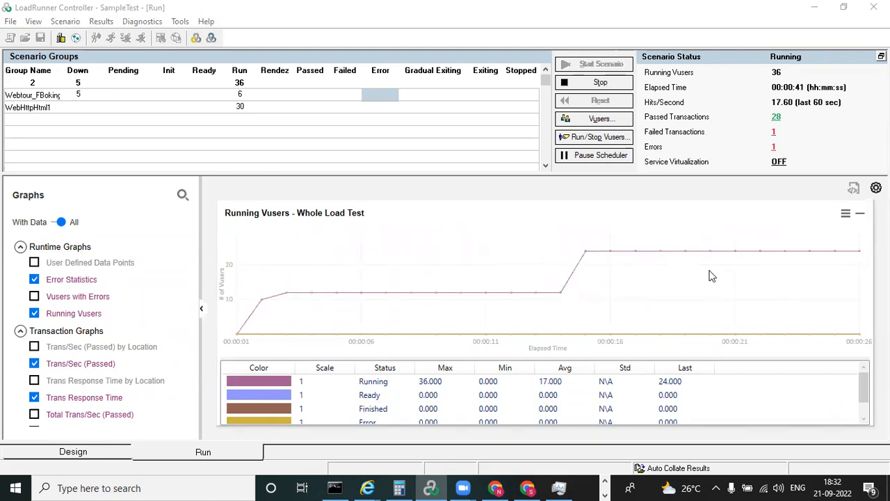
pyautogui.doubleClick(462, 269)
pyautogui.doubleClick(523, 253)
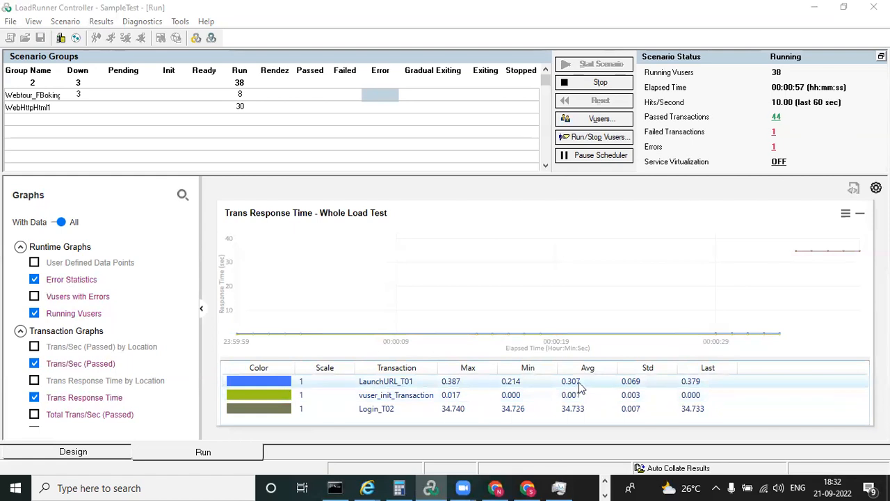
pyautogui.doubleClick(474, 253)
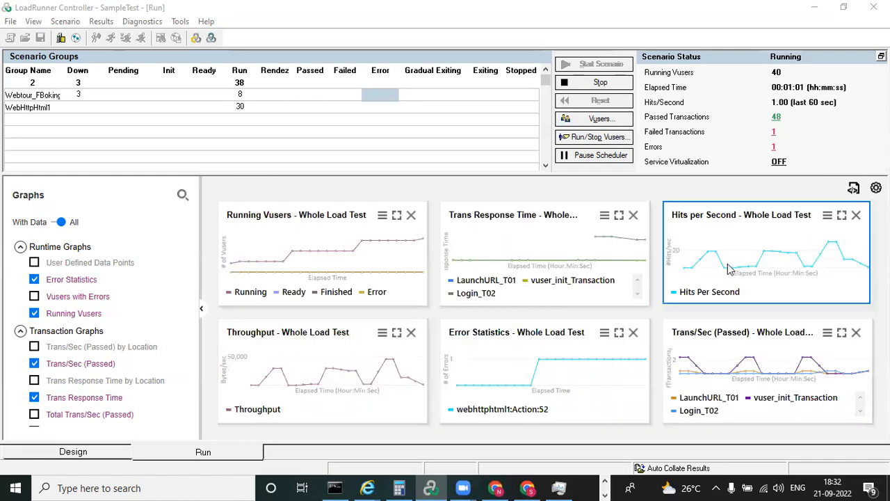
# Examine the Hits per Second and Throughput graphs enlarged, returning to the graph overview after each
pyautogui.doubleClick(728, 267)
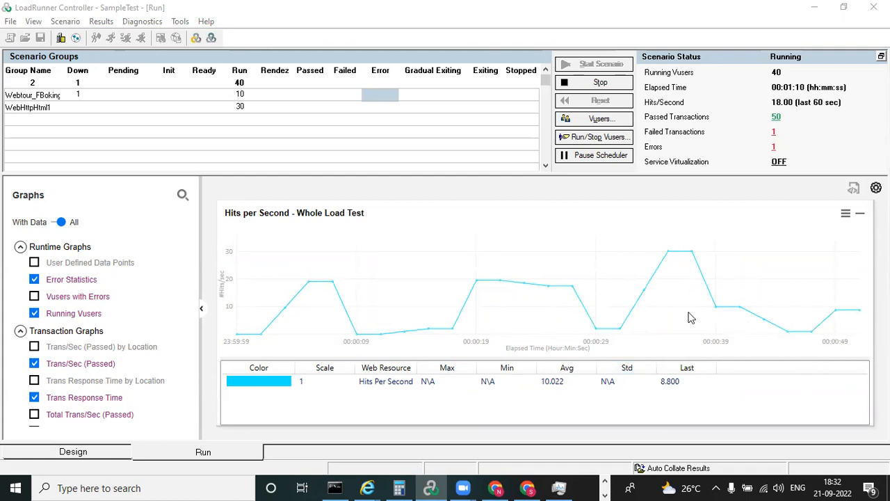
pyautogui.doubleClick(397, 253)
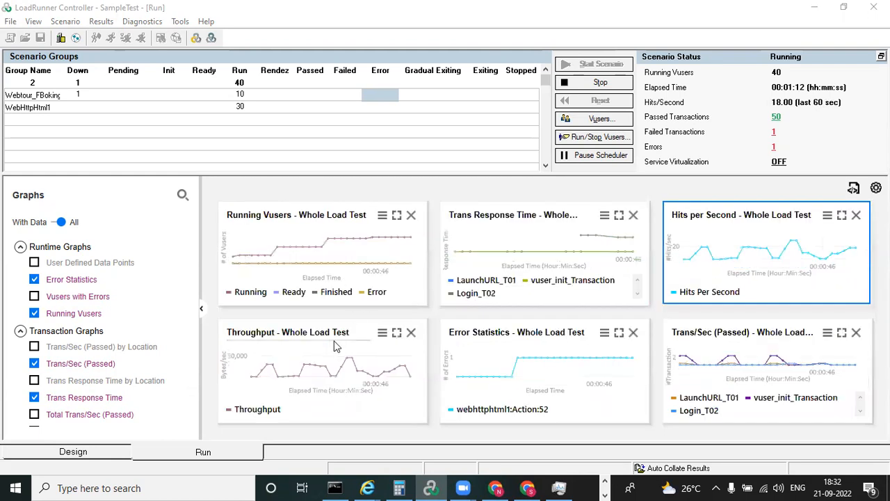
pyautogui.doubleClick(341, 376)
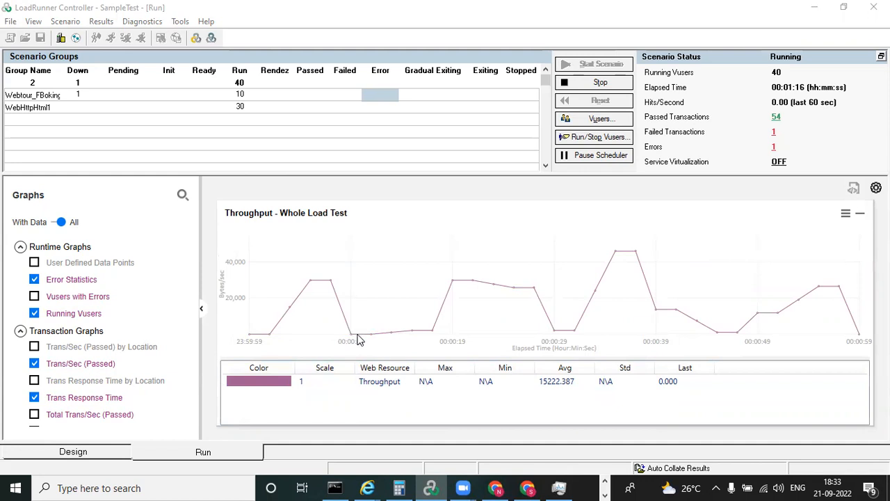
pyautogui.doubleClick(576, 323)
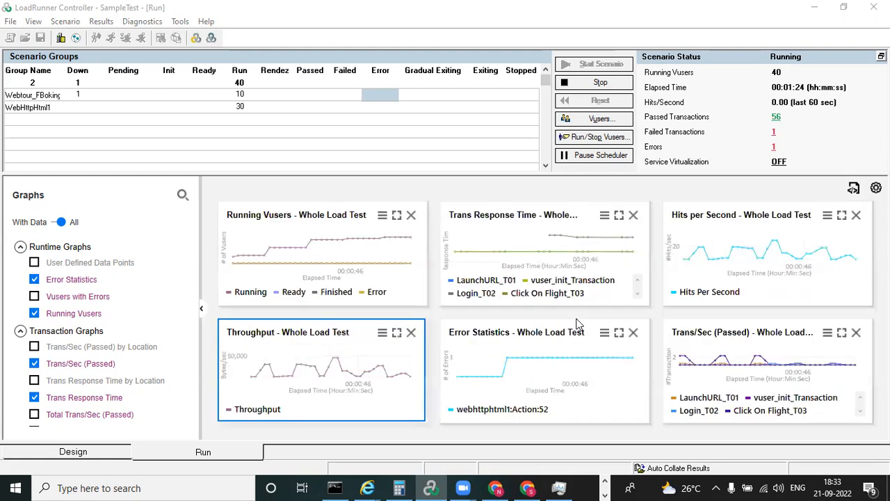
# Enlarge the Error Statistics graph, highlight its webhttphtml1 error location, and return to the graph overview
pyautogui.click(542, 367)
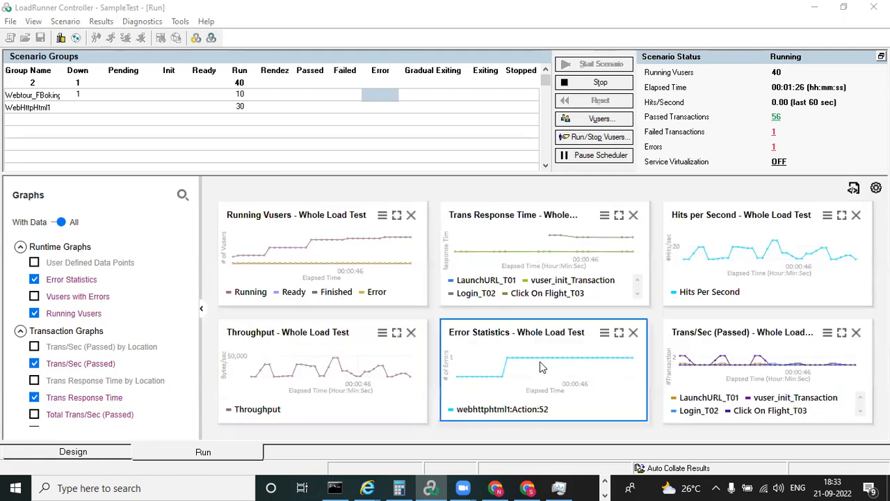
pyautogui.doubleClick(542, 367)
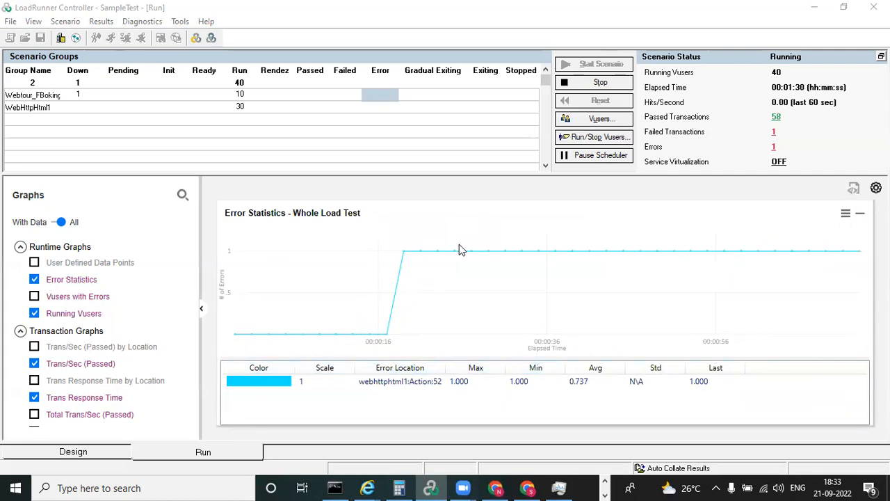
pyautogui.click(445, 389)
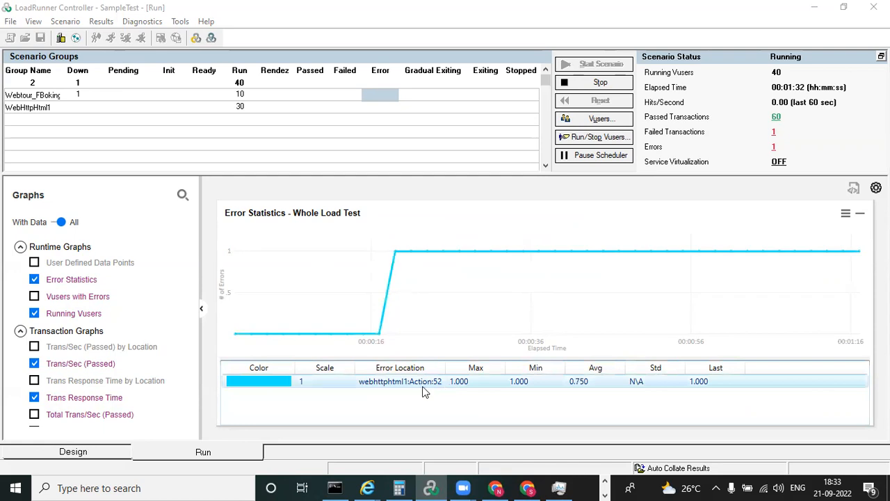
pyautogui.doubleClick(435, 279)
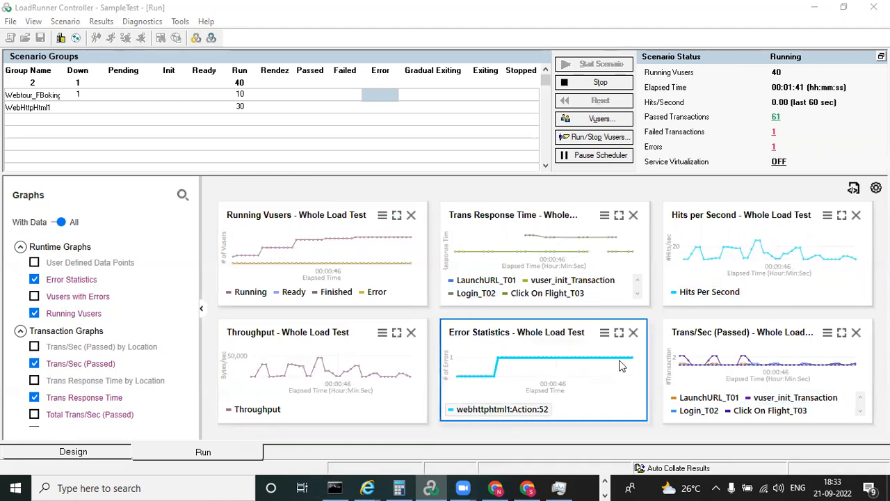
# Enlarge the Trans/Sec (Passed) graph, highlight Login_T02, review the transaction list, and return to the graph overview
pyautogui.doubleClick(731, 379)
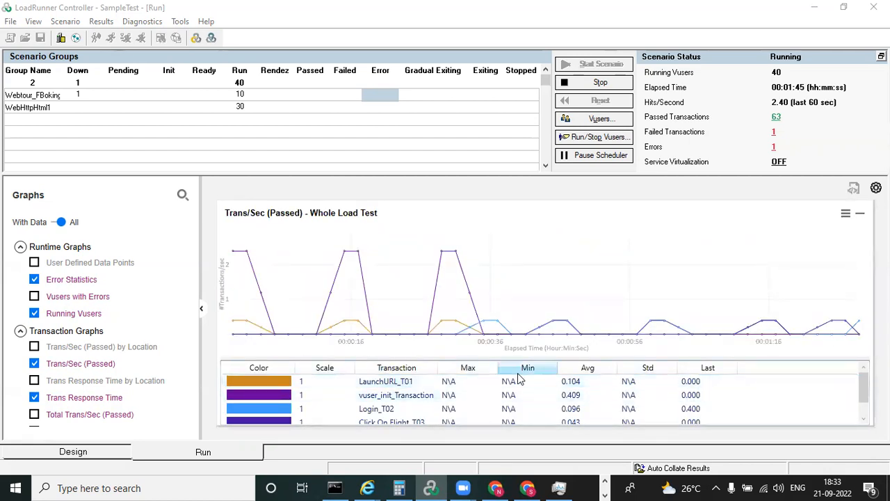
pyautogui.click(378, 410)
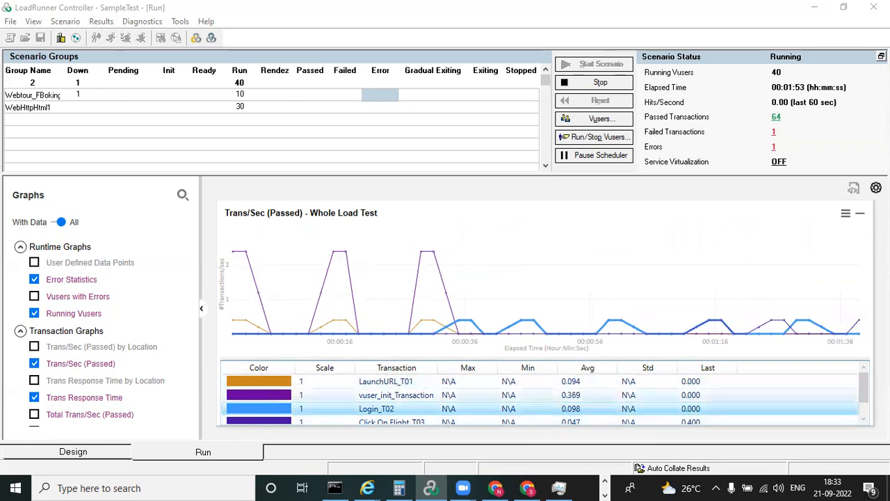
pyautogui.click(865, 413)
pyautogui.moveTo(866, 412); pyautogui.dragTo(862, 378)
pyautogui.doubleClick(555, 253)
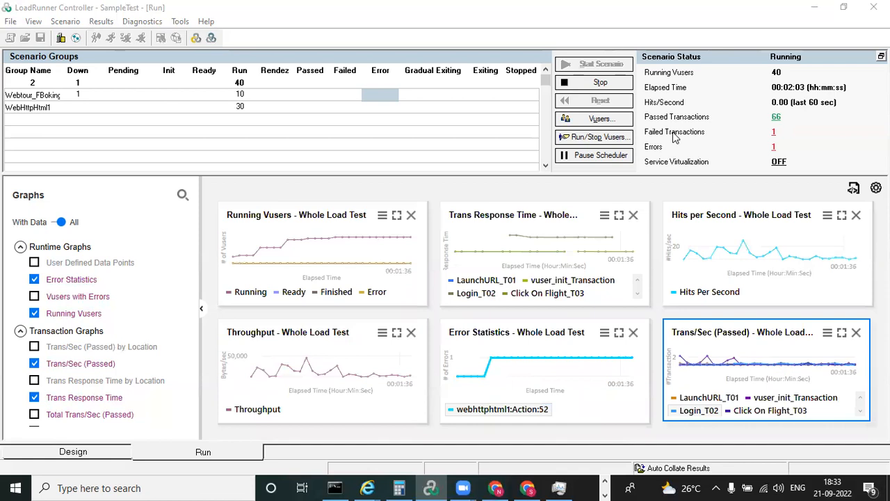
# Open the failed transactions details, inspect the failed count of Action_Transaction, and close the Transactions window
pyautogui.click(774, 134)
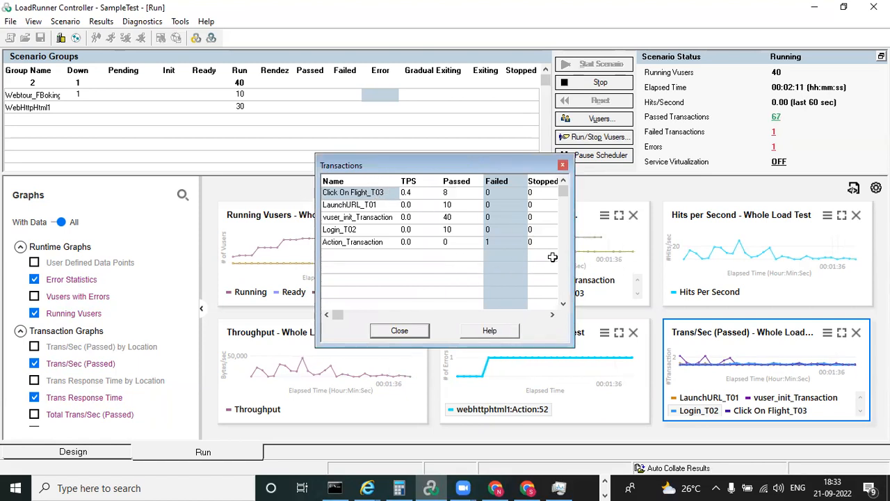
pyautogui.click(497, 242)
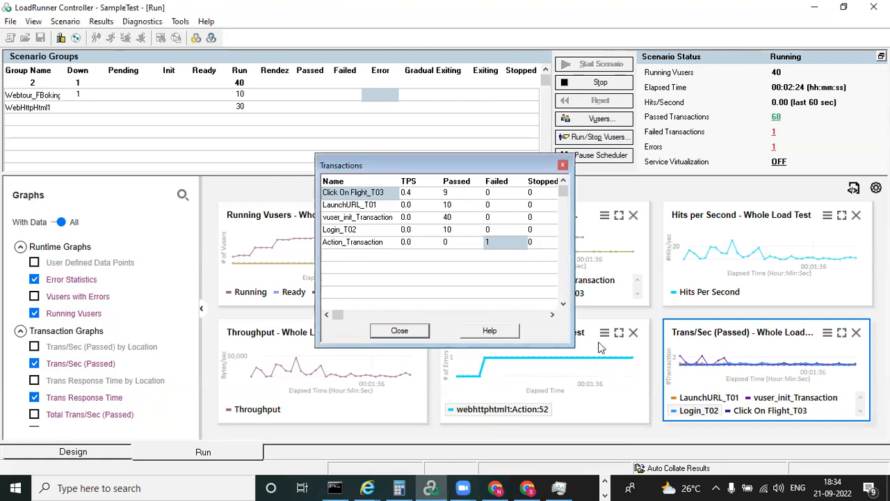
pyautogui.click(564, 165)
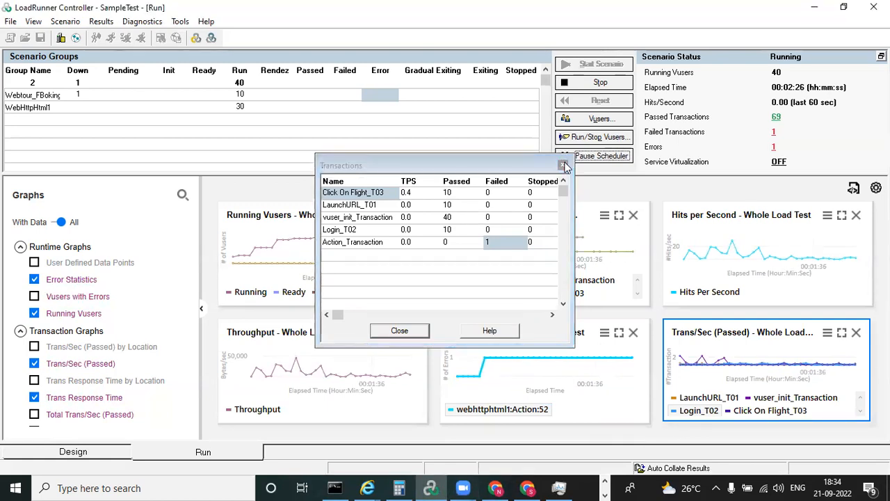
pyautogui.click(564, 166)
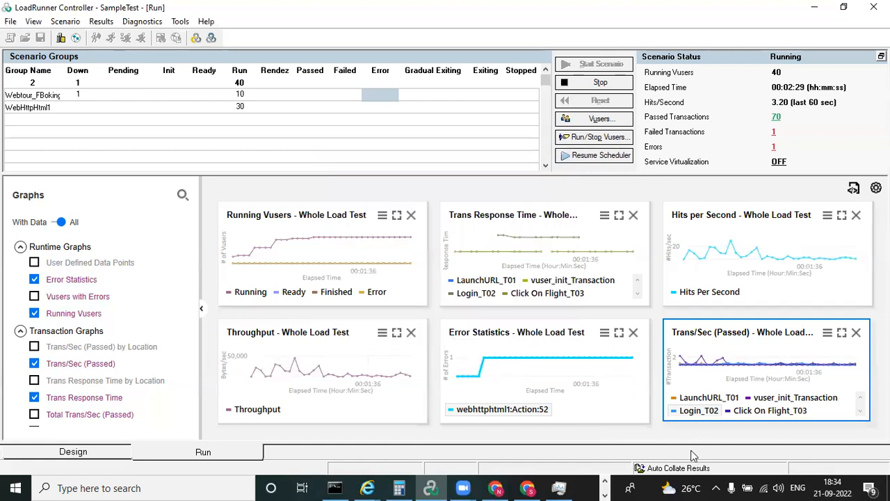
# Check CPU and memory usage in Task Manager during the test run, and minimize it
pyautogui.moveTo(558, 487)
pyautogui.click(569, 438)
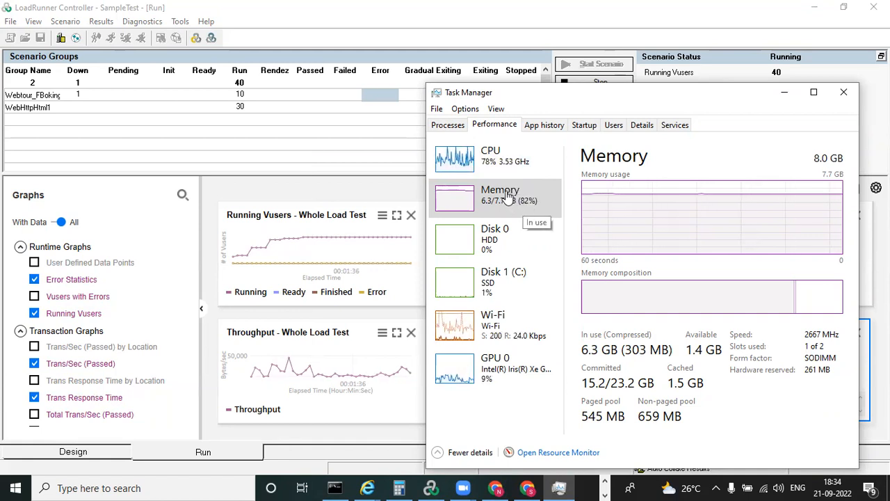
pyautogui.click(785, 95)
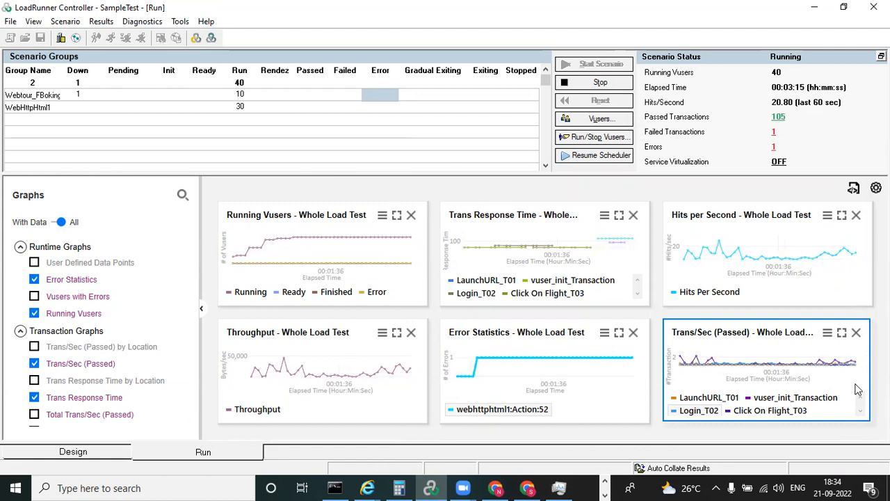
# Add the Total Trans/Sec (Passed) graph to the graph display and bring it into view
pyautogui.moveTo(194, 265)
pyautogui.mouseDown()
pyautogui.moveTo(192, 429)
pyautogui.moveTo(194, 259)
pyautogui.mouseUp()
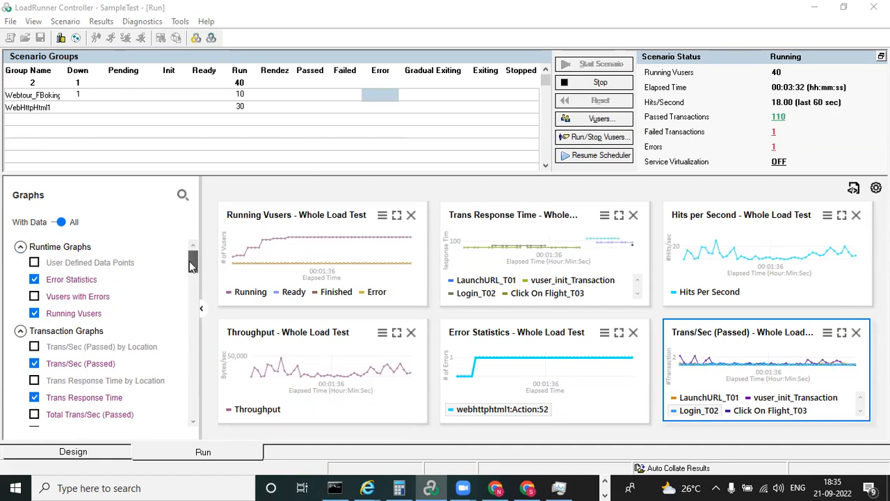
pyautogui.scroll(-2, 192, 261)
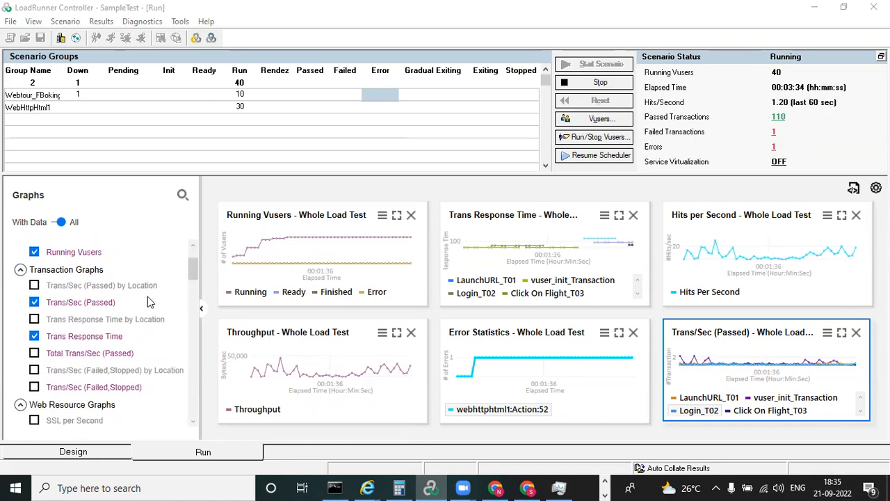
pyautogui.click(34, 353)
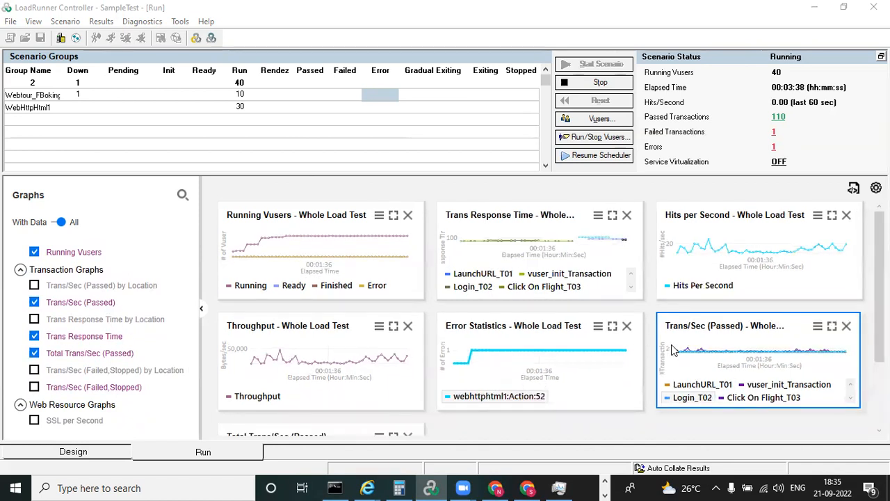
pyautogui.scroll(-2, 429, 391)
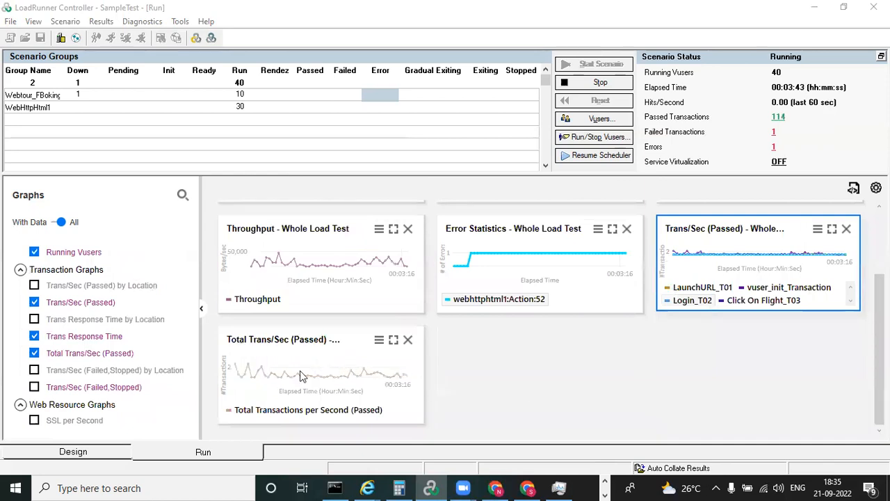
# Add the Trans/Sec (Failed,Stopped) graph, examine it enlarged, and return to the graph overview
pyautogui.moveTo(193, 275); pyautogui.dragTo(194, 276)
pyautogui.click(34, 381)
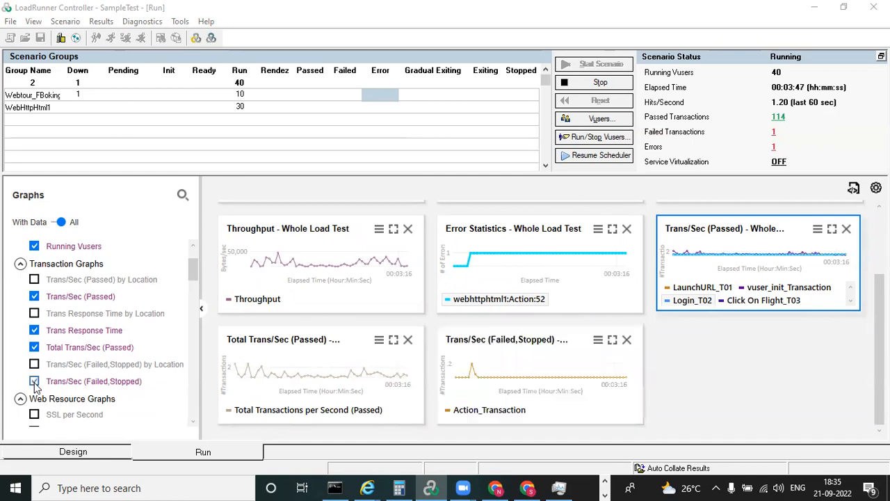
pyautogui.doubleClick(515, 377)
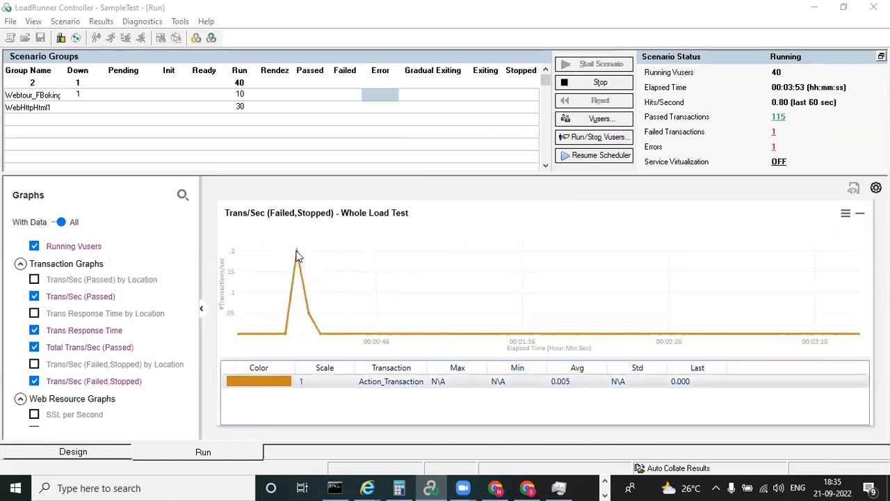
pyautogui.doubleClick(434, 281)
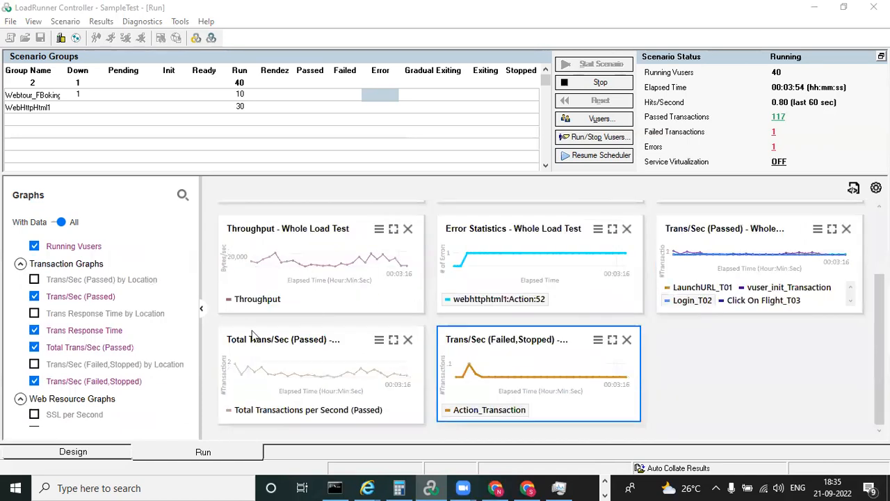
# Look at the HTML export save dialog and the All Graphs settings, closing both without saving anything
pyautogui.click(200, 308)
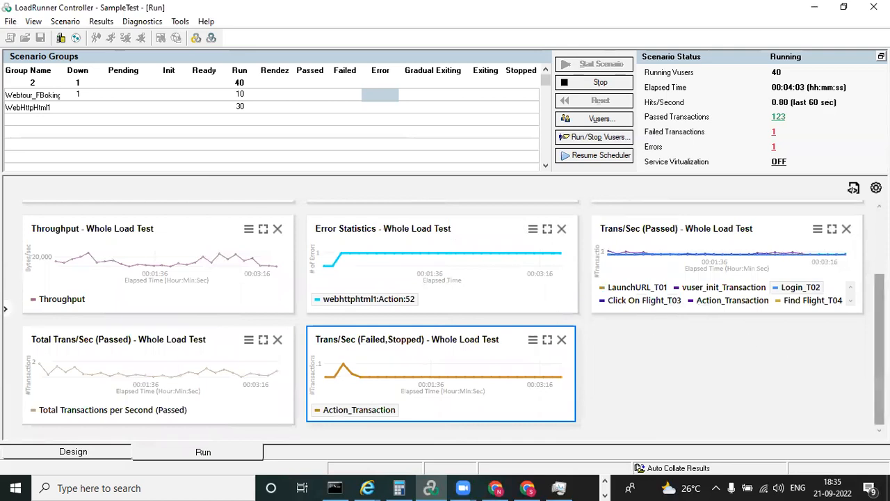
pyautogui.click(856, 195)
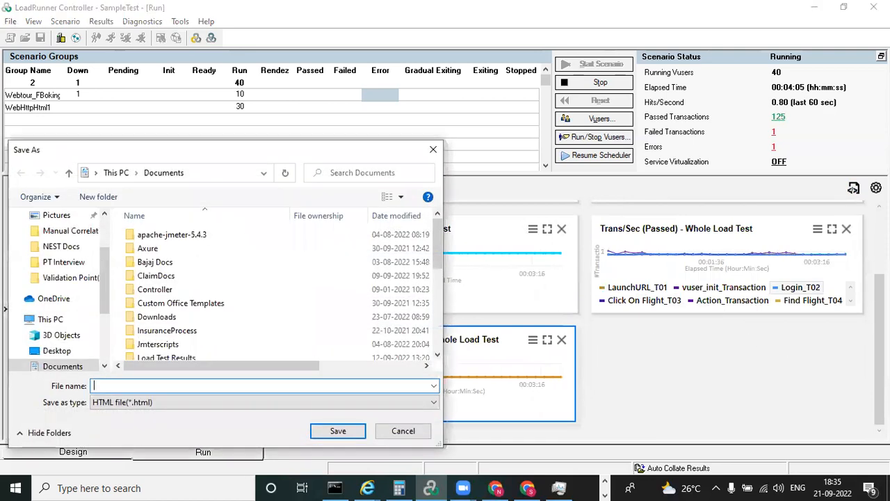
pyautogui.click(433, 149)
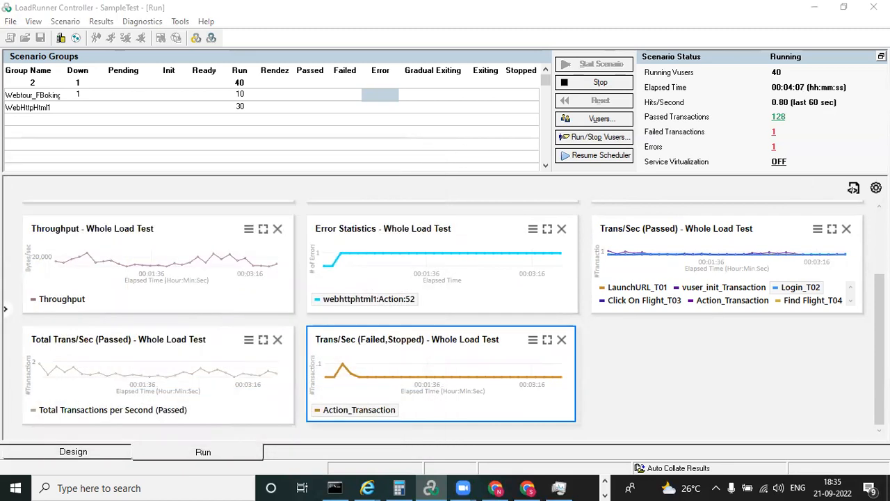
pyautogui.click(875, 188)
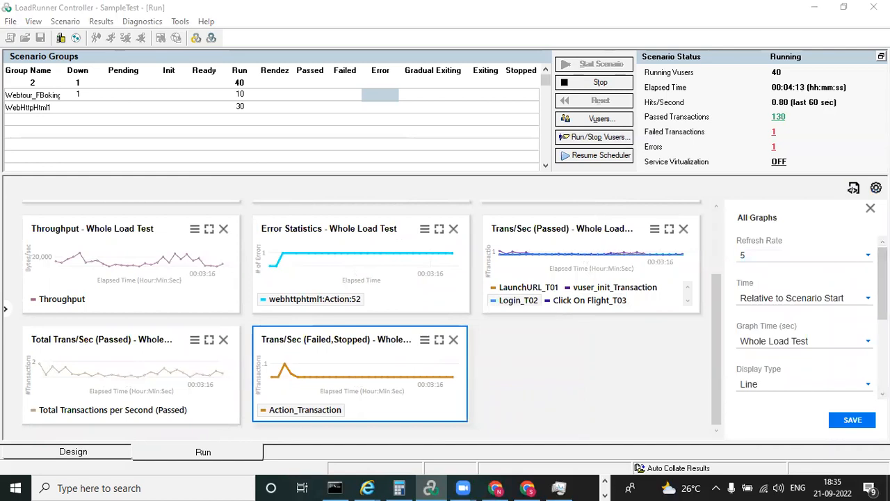
pyautogui.click(870, 207)
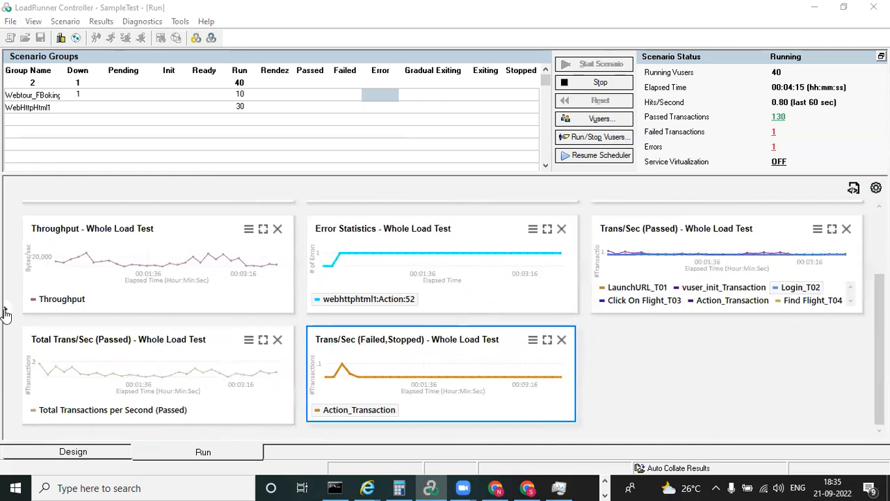
# Add the HTTP Responses per Second graph, examine its HTTP_200 and HTTP_500 measurements enlarged, and return to the graph overview
pyautogui.click(5, 308)
pyautogui.moveTo(193, 266); pyautogui.dragTo(195, 286)
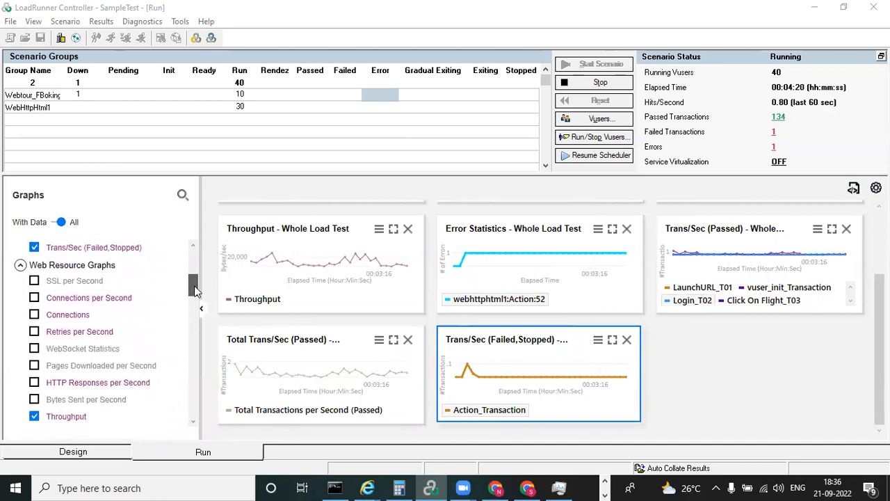
pyautogui.click(34, 382)
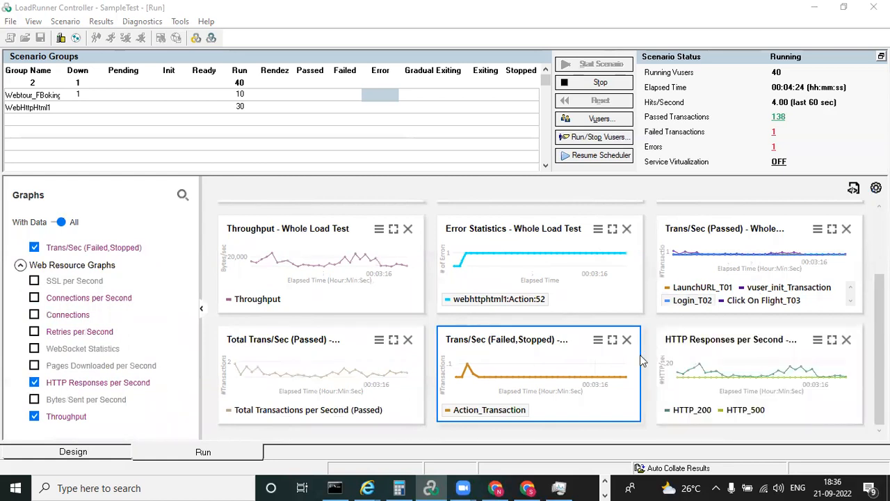
pyautogui.doubleClick(726, 369)
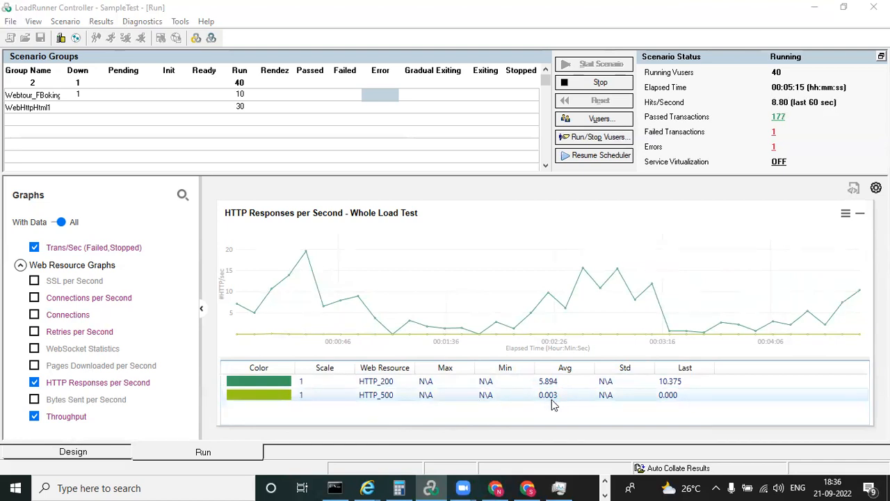
pyautogui.doubleClick(504, 269)
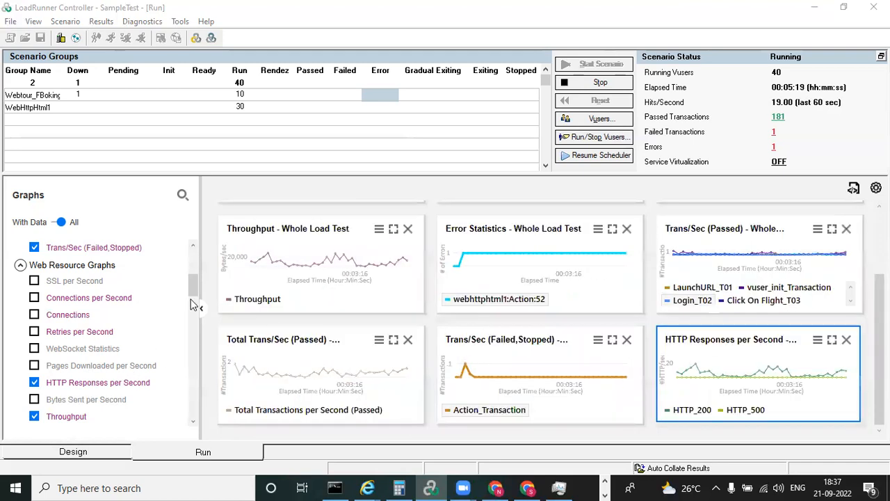
# Add the UNIX Resources graph from System Resource Graphs, view it enlarged, and remove it from the display
pyautogui.moveTo(194, 290); pyautogui.dragTo(194, 312)
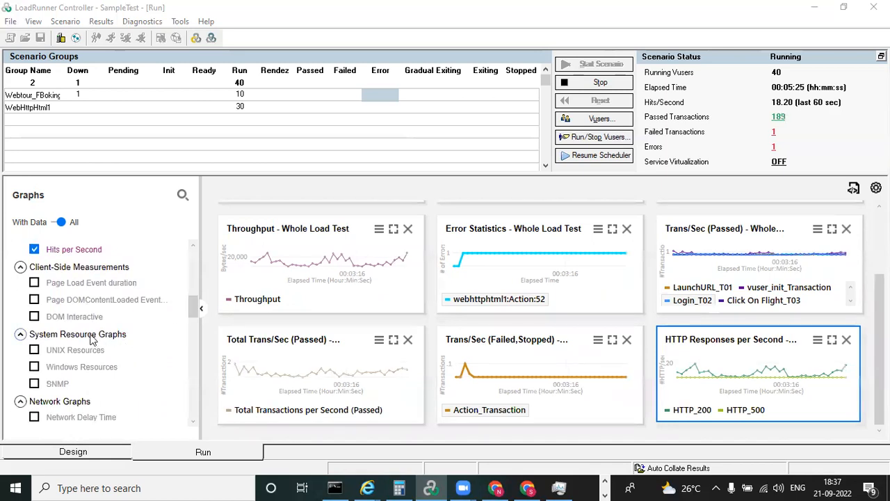
pyautogui.click(21, 335)
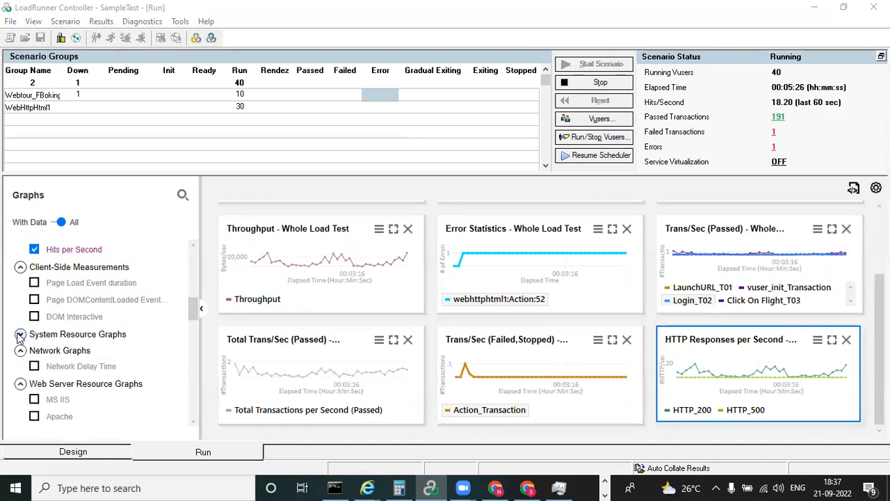
pyautogui.click(21, 334)
pyautogui.click(34, 351)
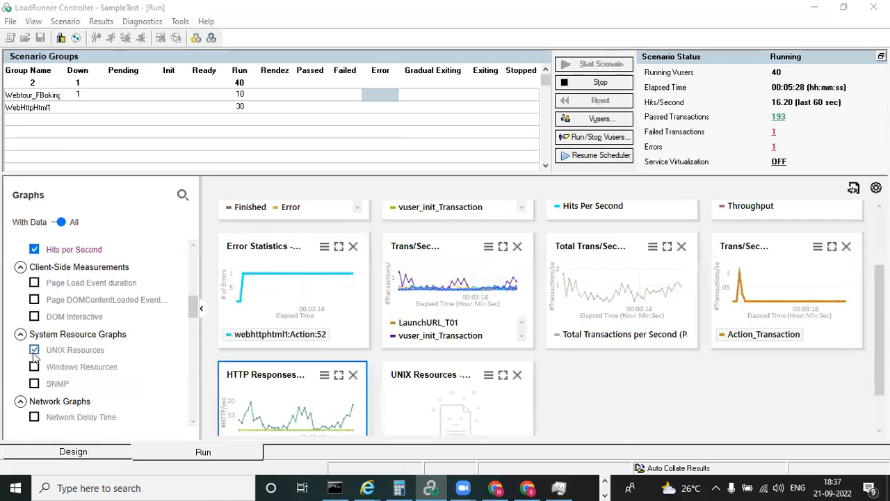
pyautogui.doubleClick(470, 402)
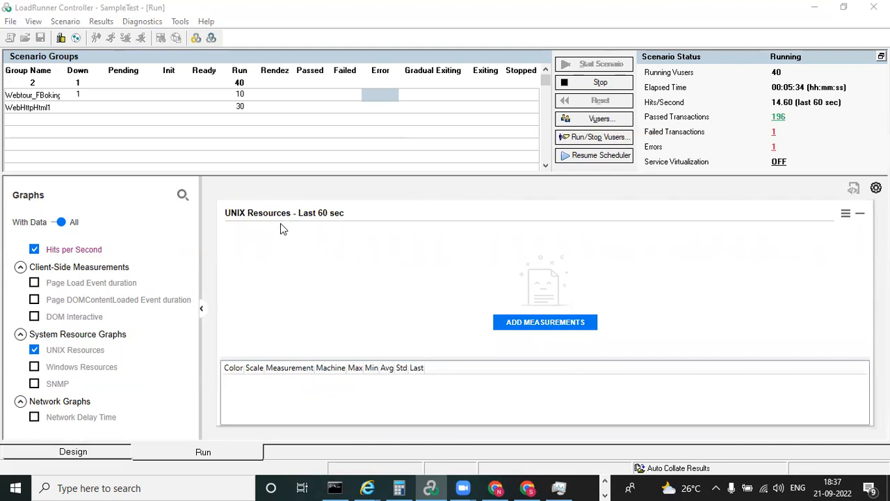
pyautogui.click(34, 350)
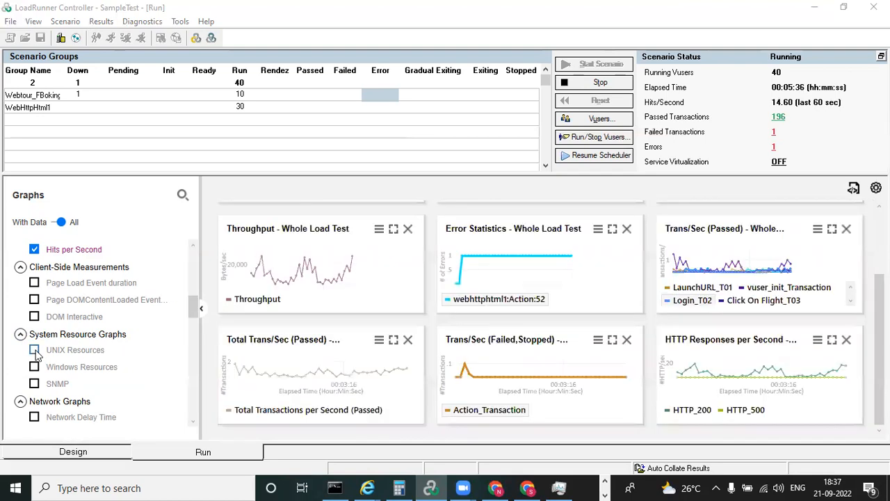
# Add the Windows Resources graph, enlarge it, and open its measurement configuration
pyautogui.click(35, 367)
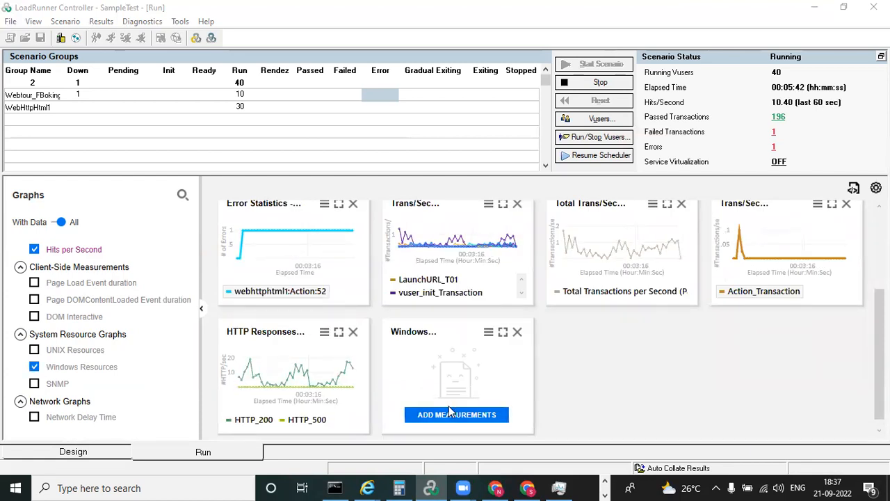
pyautogui.doubleClick(456, 370)
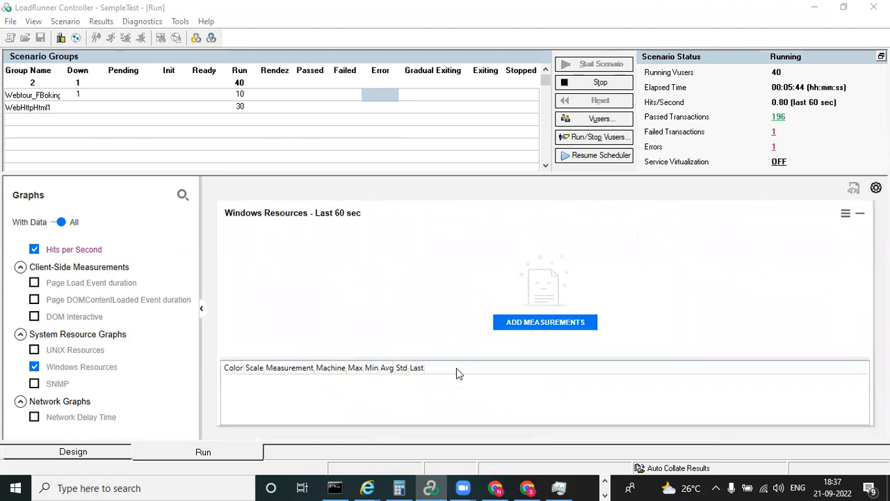
pyautogui.click(543, 324)
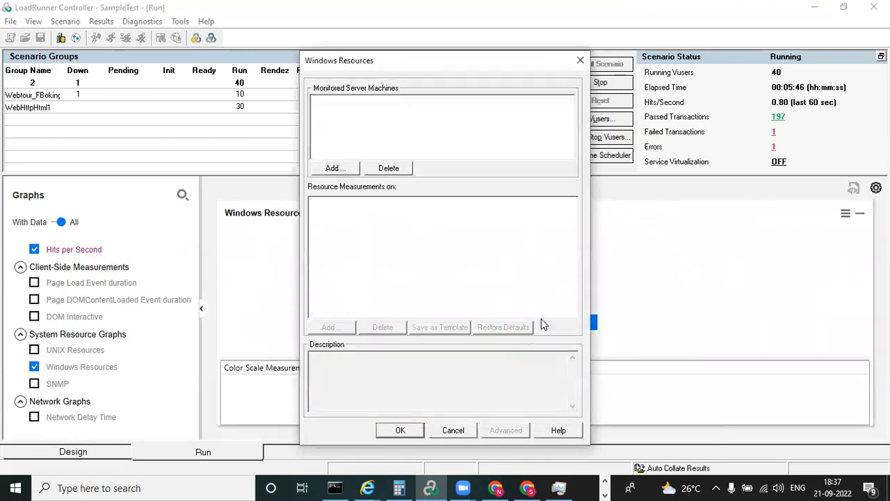
# Add localhost as a monitored server machine for the Windows Resources graph
pyautogui.click(335, 168)
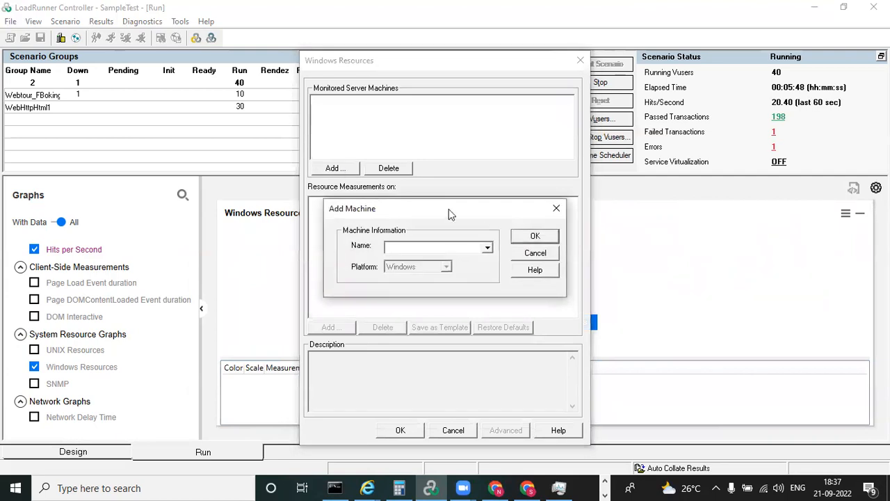
pyautogui.click(489, 247)
pyautogui.click(488, 248)
pyautogui.click(489, 247)
pyautogui.write('12')
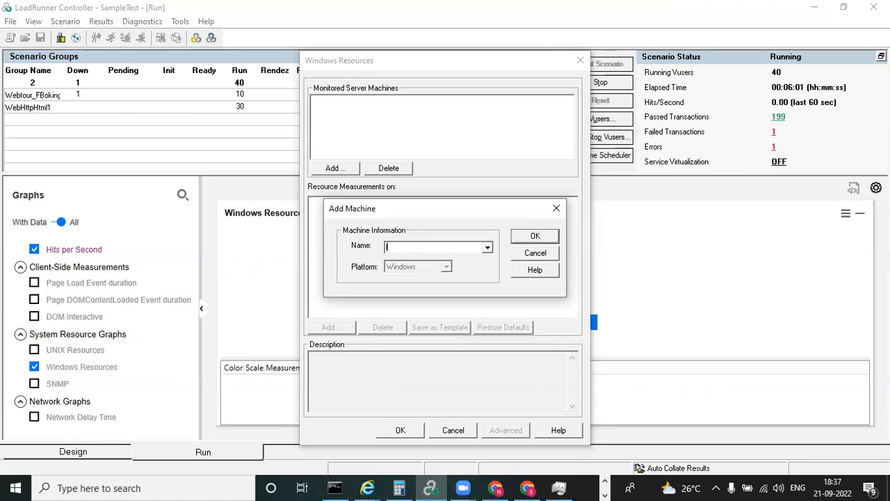
pyautogui.write('lhost')
pyautogui.click(535, 237)
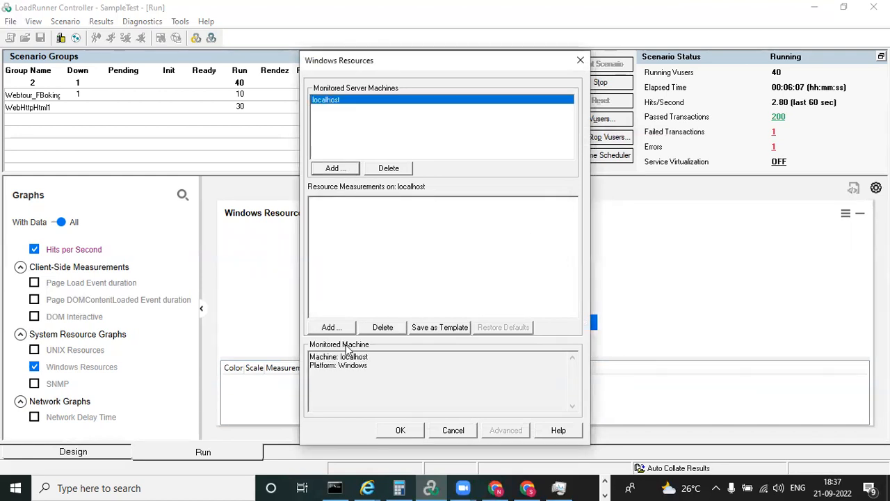
# Add the Processor object's % Processor Time counter on localhost for the _Total instance and instance 2
pyautogui.click(330, 327)
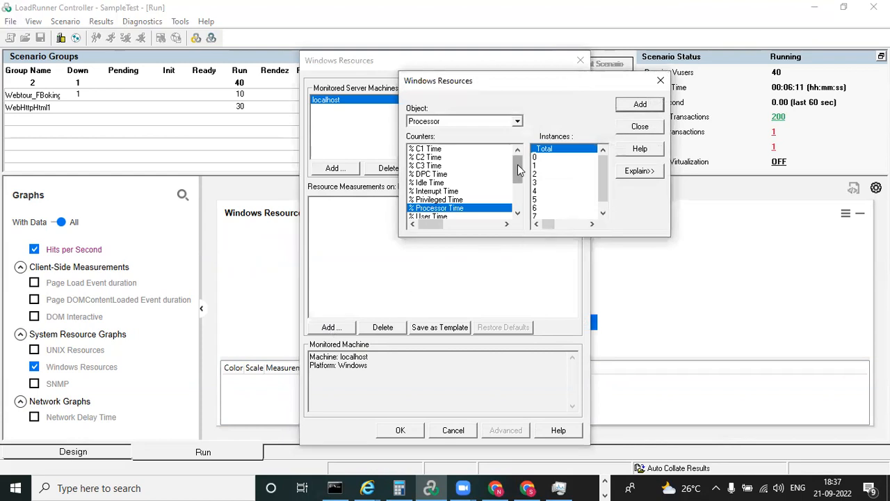
pyautogui.moveTo(517, 173); pyautogui.dragTo(519, 179)
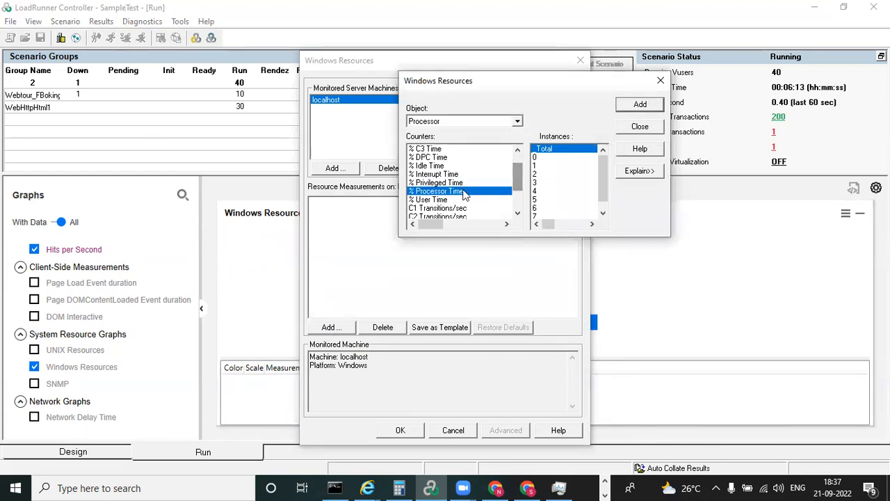
pyautogui.click(639, 108)
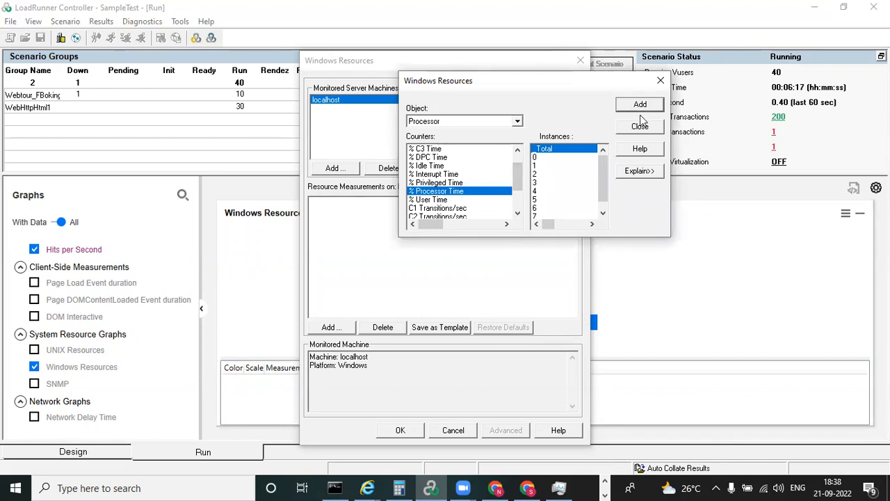
pyautogui.click(550, 165)
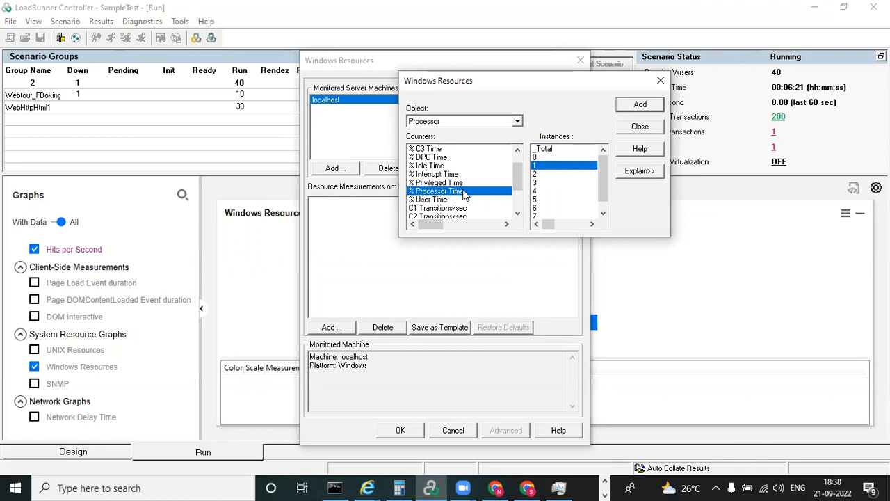
pyautogui.moveTo(514, 84); pyautogui.dragTo(539, 131)
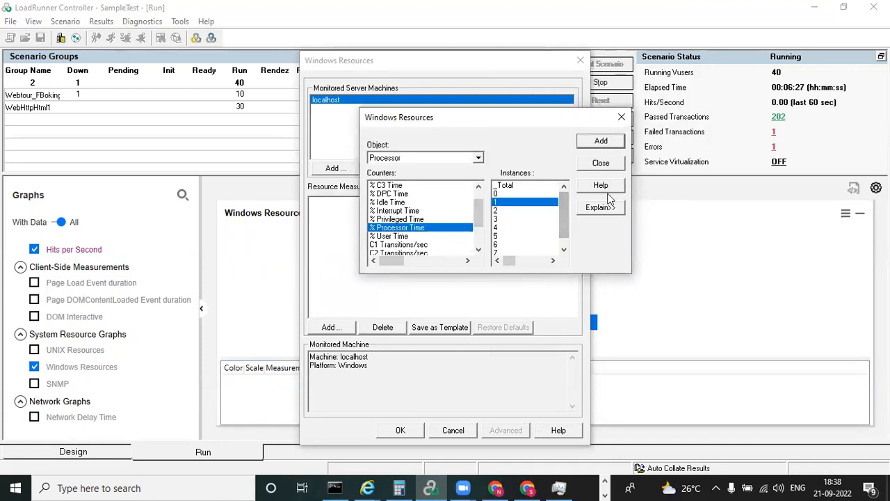
pyautogui.moveTo(563, 211)
pyautogui.mouseDown()
pyautogui.moveTo(563, 229)
pyautogui.moveTo(560, 209)
pyautogui.mouseUp()
pyautogui.click(496, 210)
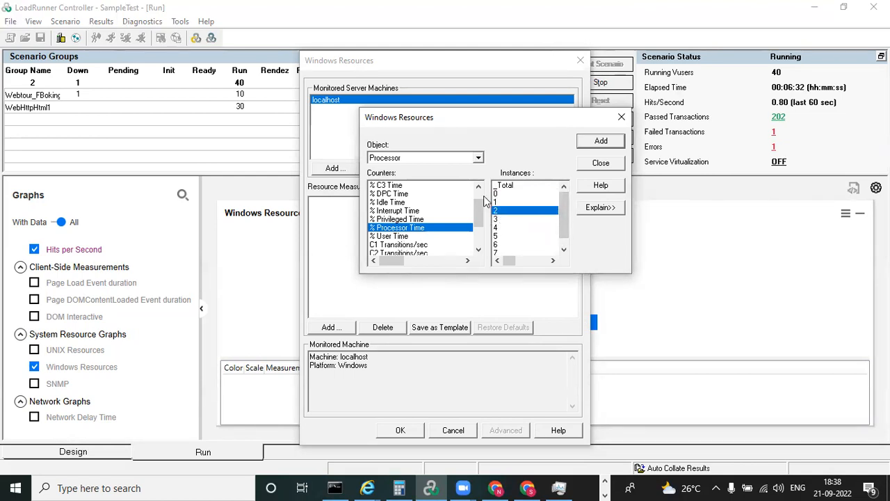
pyautogui.click(601, 141)
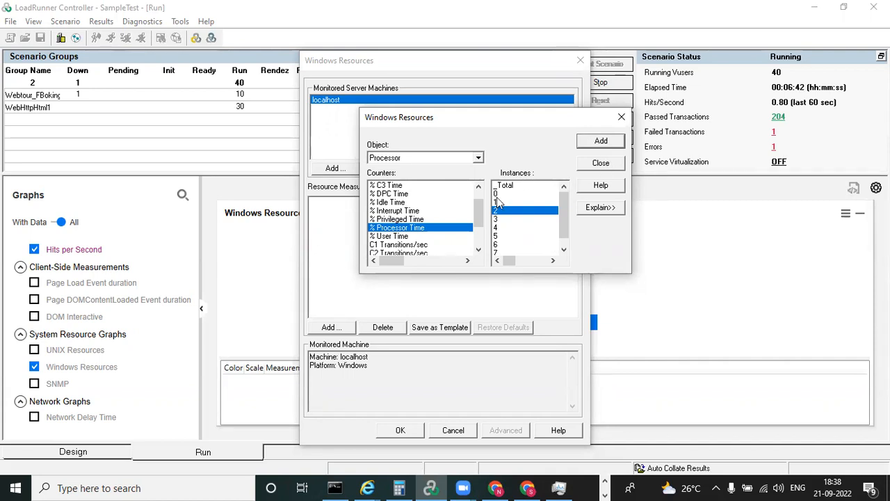
pyautogui.click(601, 141)
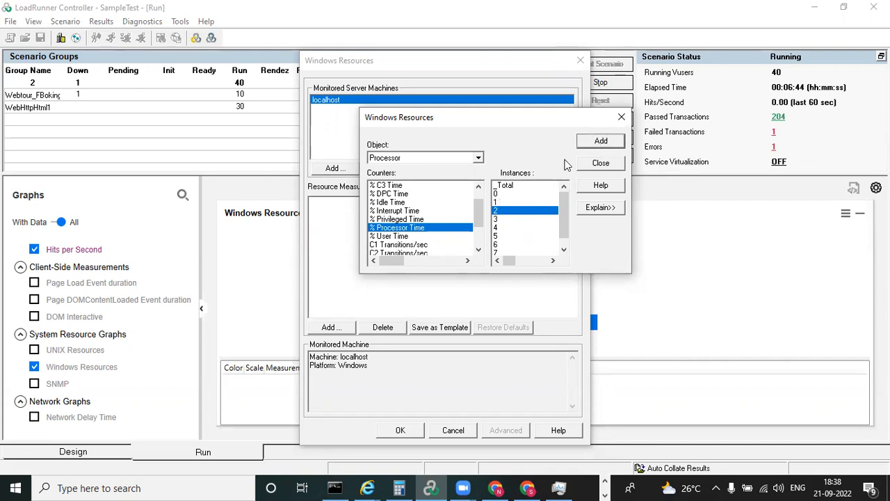
# Add the % User Time counter for processor instance 2 and % Processor Time for instance 1
pyautogui.click(409, 236)
pyautogui.click(601, 141)
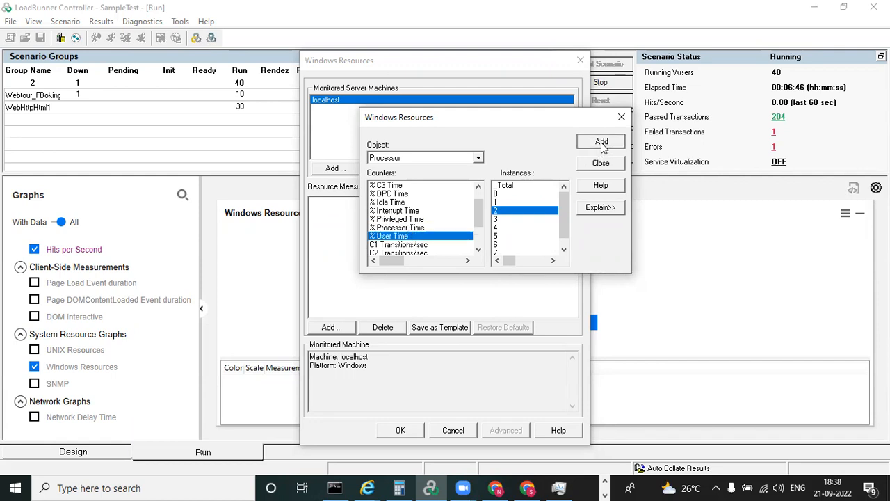
pyautogui.click(394, 228)
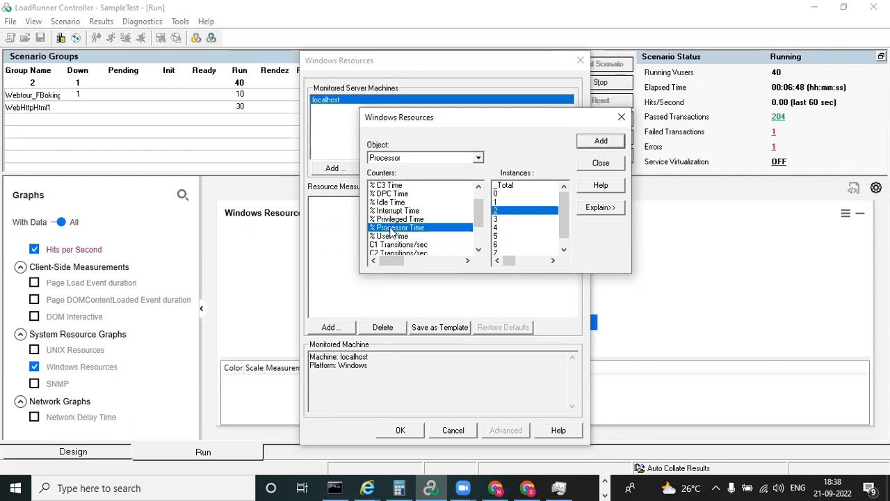
pyautogui.click(498, 201)
pyautogui.click(602, 142)
# Try to add % Processor Time for the _Total instance again, and close the counter selection
pyautogui.click(519, 185)
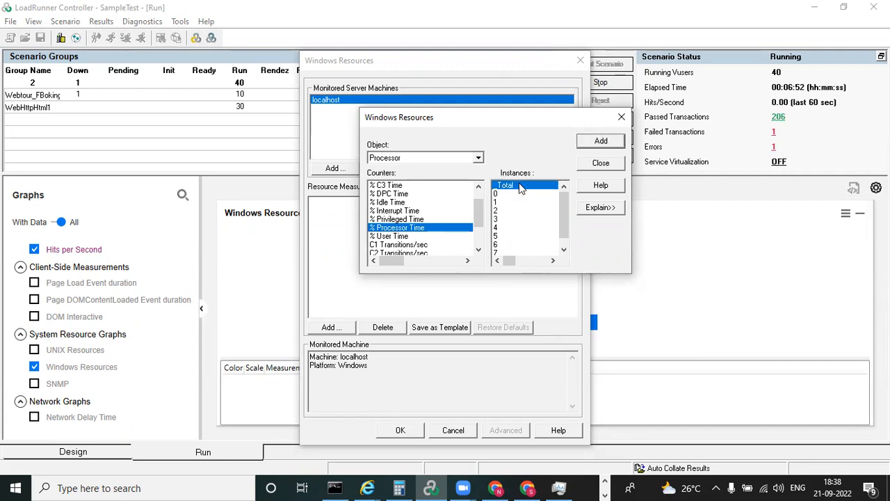
pyautogui.click(590, 143)
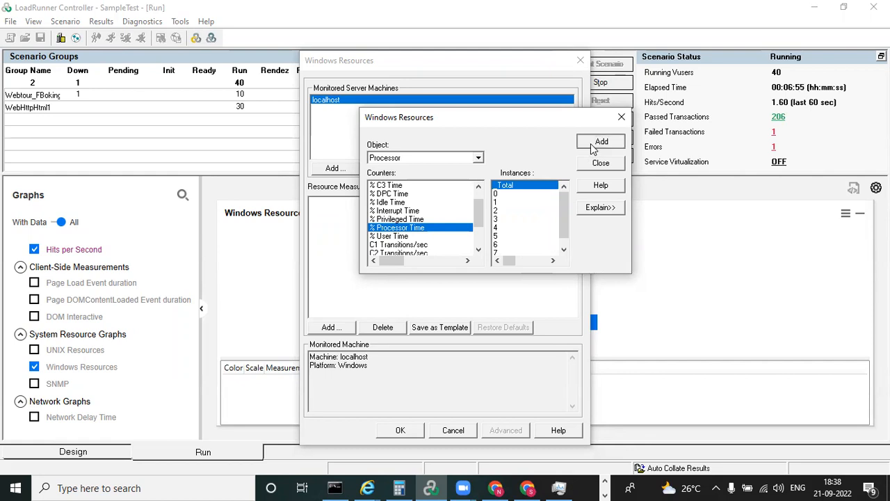
pyautogui.click(402, 236)
pyautogui.click(403, 227)
pyautogui.click(620, 118)
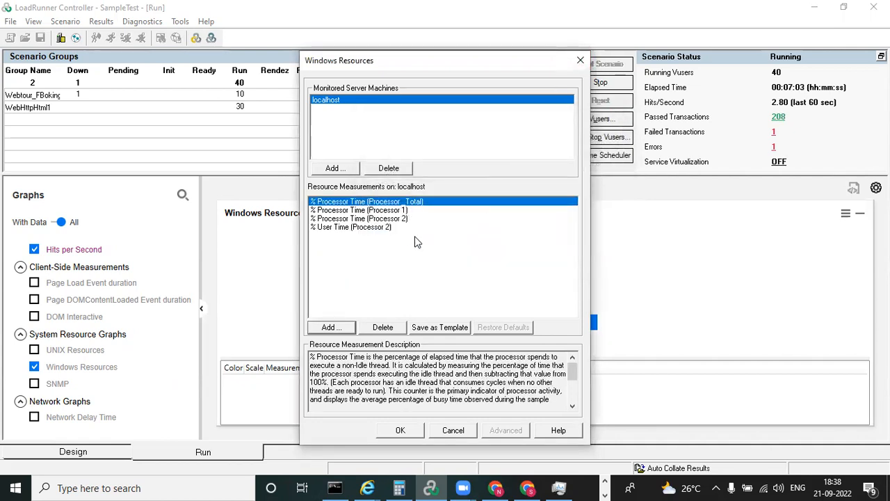
# Select all the processor and user time measurements on localhost and delete them
pyautogui.click(398, 218)
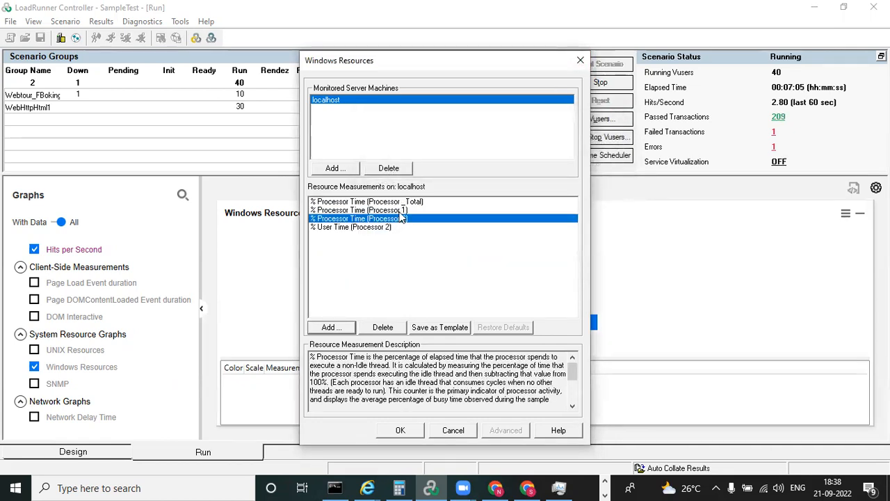
pyautogui.click(402, 209)
pyautogui.click(397, 201)
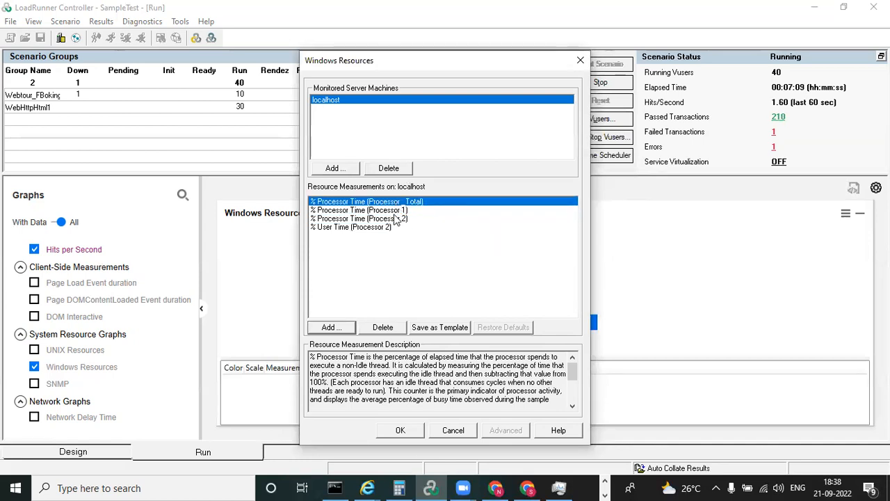
pyautogui.hotkey('shift', 'Down')
pyautogui.hotkey('shift', 'Down')
pyautogui.hotkey('shift', 'Down')
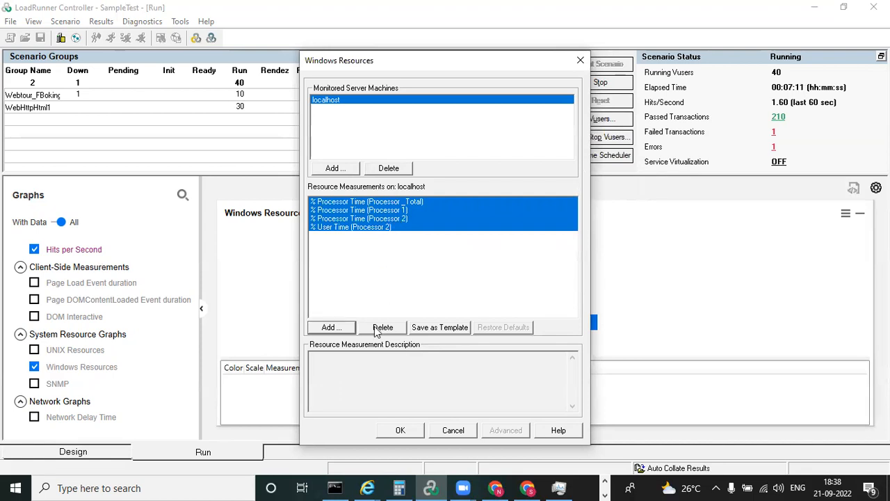
pyautogui.click(379, 328)
pyautogui.click(351, 169)
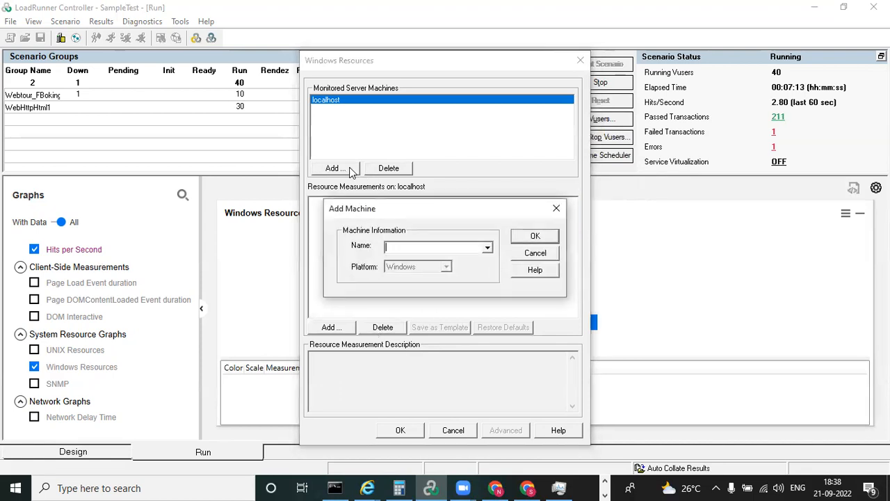
pyautogui.click(529, 240)
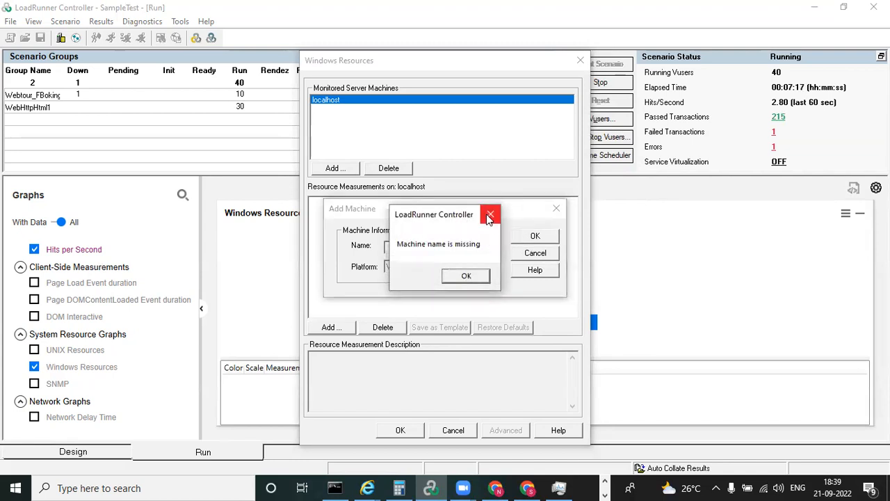
pyautogui.click(491, 213)
pyautogui.click(557, 210)
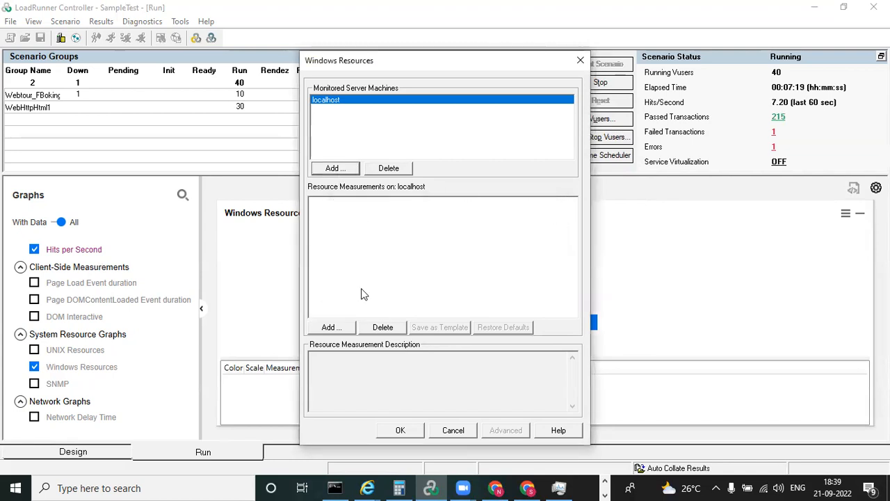
# Add the Processor object's % Processor Time and % User Time counters on localhost for the _Total instance
pyautogui.click(332, 327)
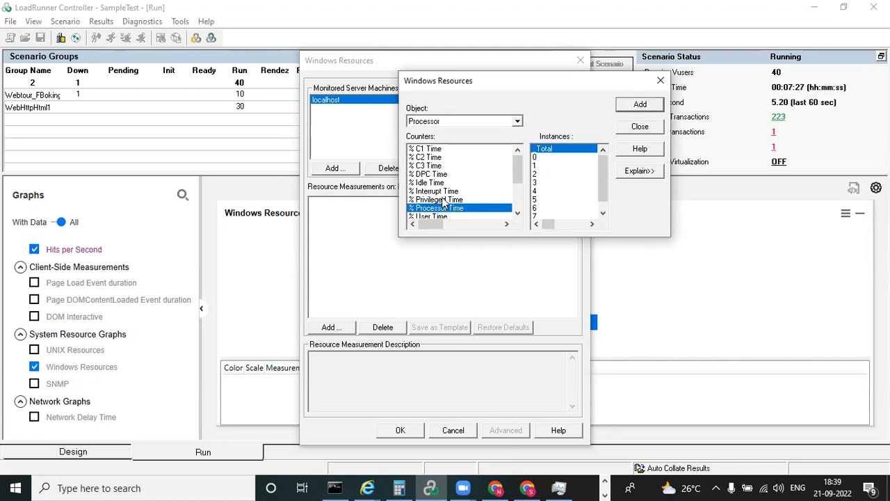
pyautogui.click(452, 215)
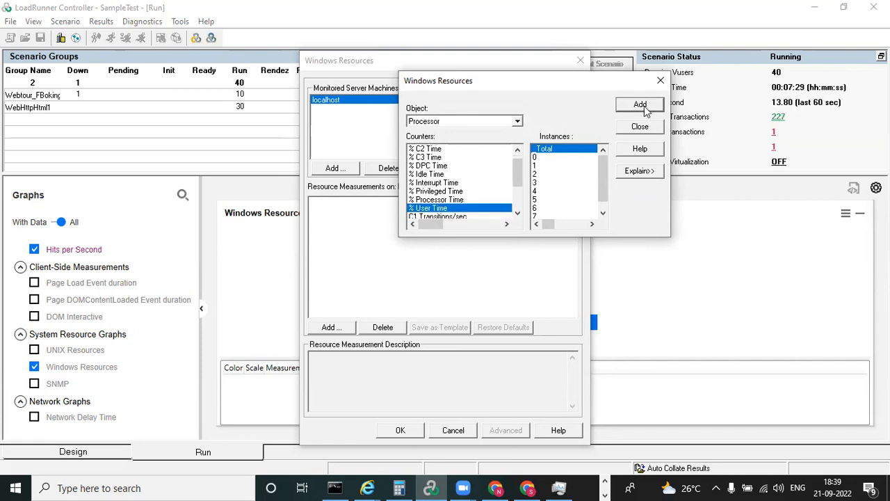
pyautogui.moveTo(519, 178)
pyautogui.mouseDown()
pyautogui.moveTo(516, 200)
pyautogui.moveTo(516, 176)
pyautogui.moveTo(517, 189)
pyautogui.mouseUp()
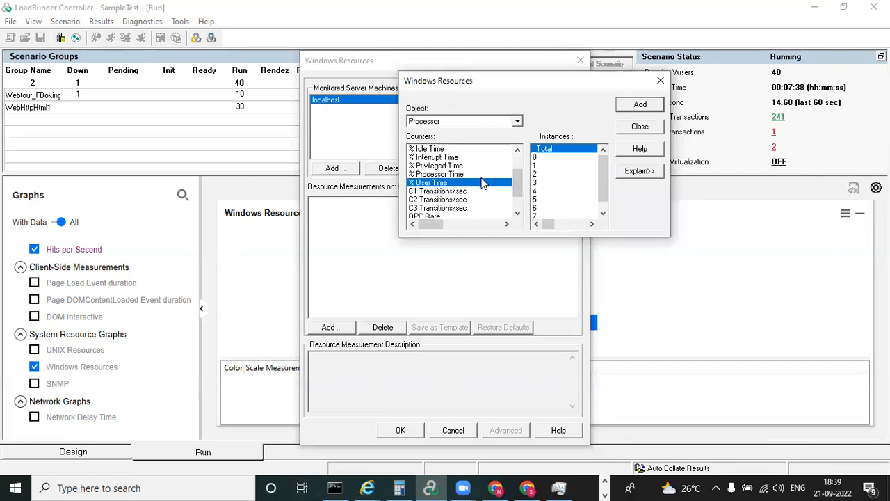
pyautogui.click(660, 82)
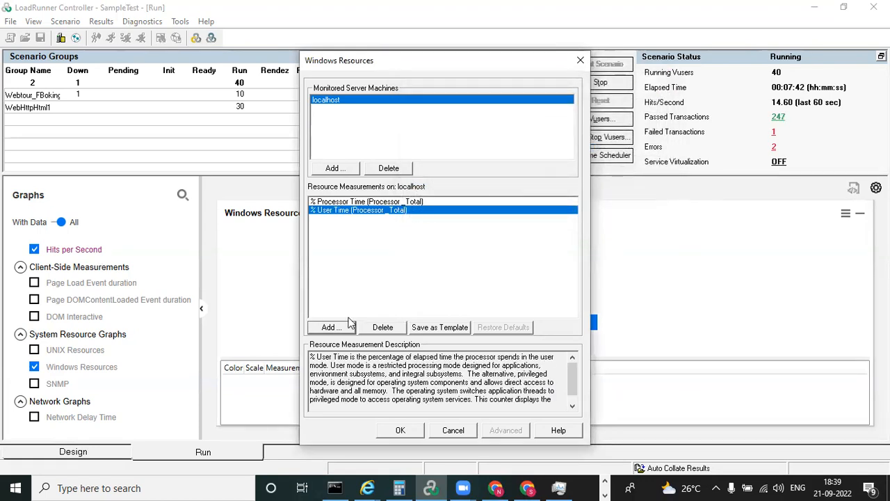
# Add the Memory object's Available Bytes counter to the resource measurements on localhost
pyautogui.click(331, 328)
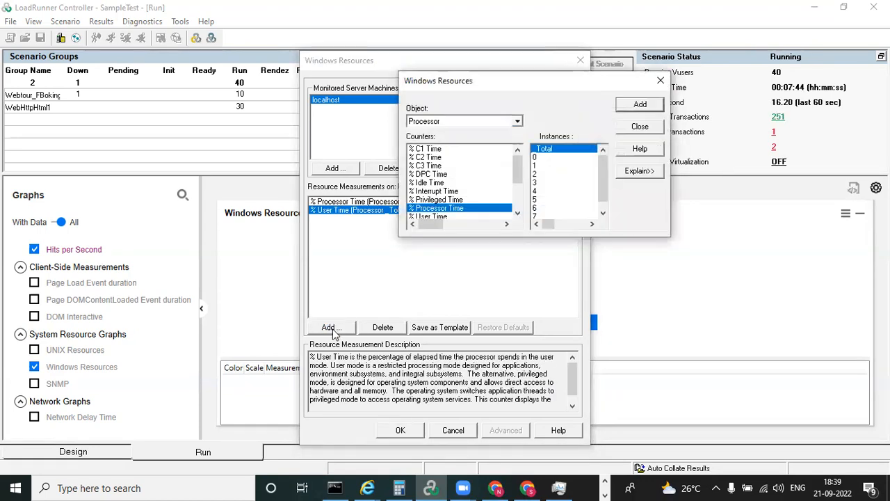
pyautogui.click(517, 121)
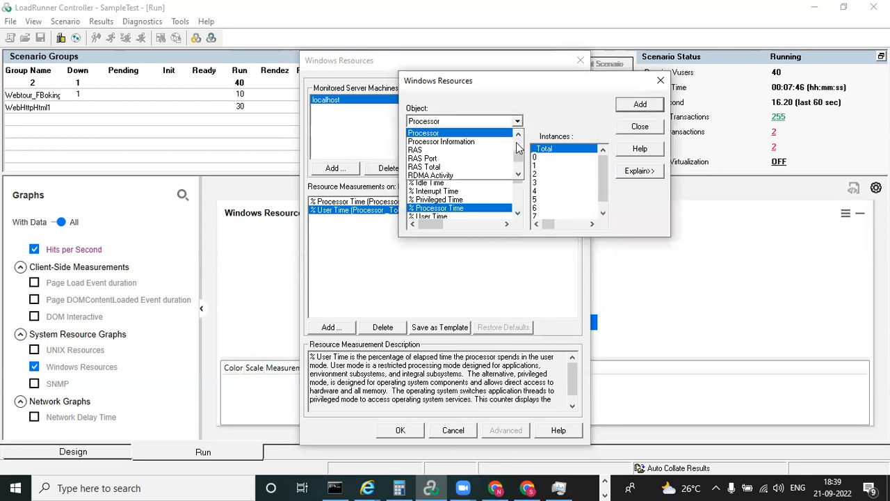
pyautogui.click(518, 136)
pyautogui.click(518, 135)
pyautogui.click(518, 135)
pyautogui.scroll(6, 518, 138)
pyautogui.click(518, 136)
pyautogui.click(518, 136)
pyautogui.click(518, 136)
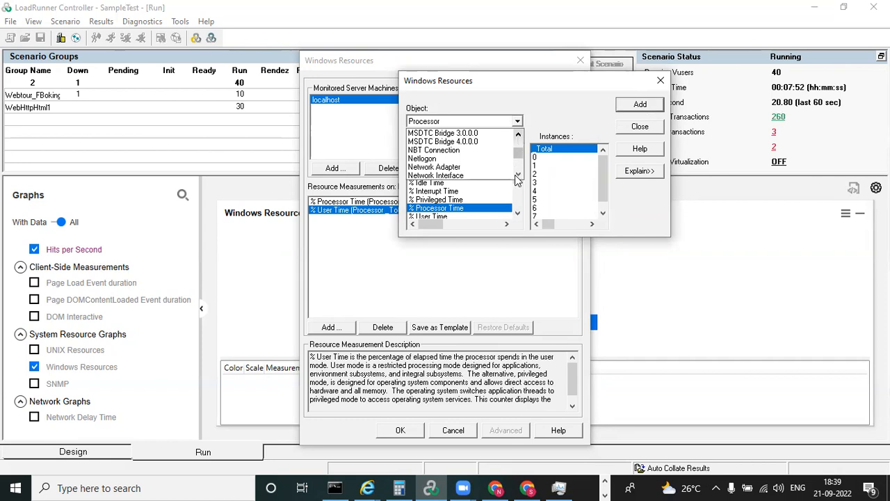
pyautogui.click(518, 136)
pyautogui.click(518, 136)
pyautogui.click(518, 136)
pyautogui.click(518, 136)
pyautogui.click(448, 143)
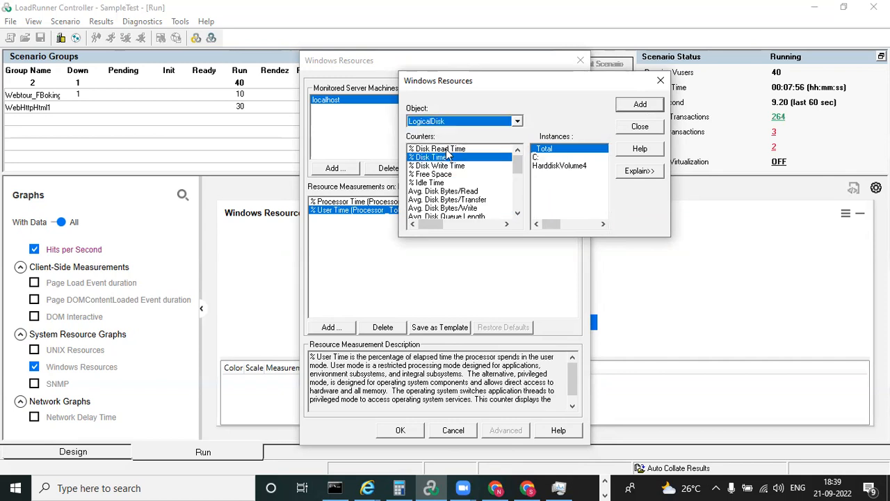
pyautogui.click(516, 123)
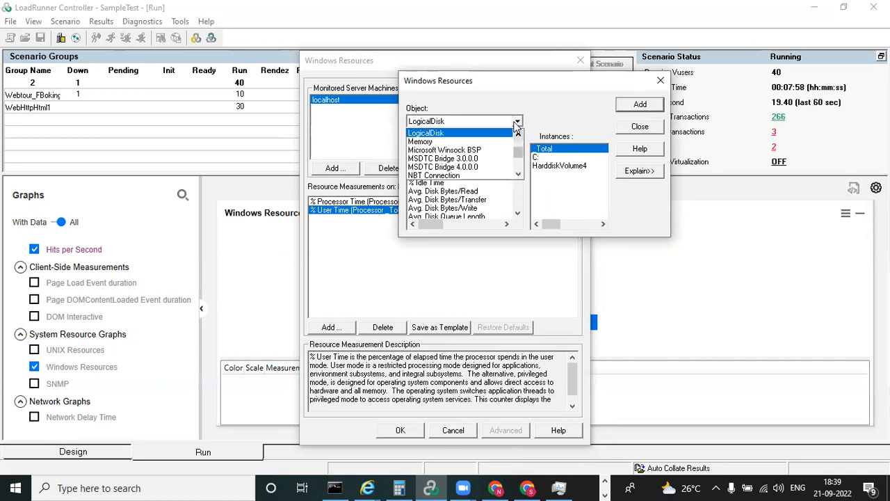
pyautogui.click(499, 141)
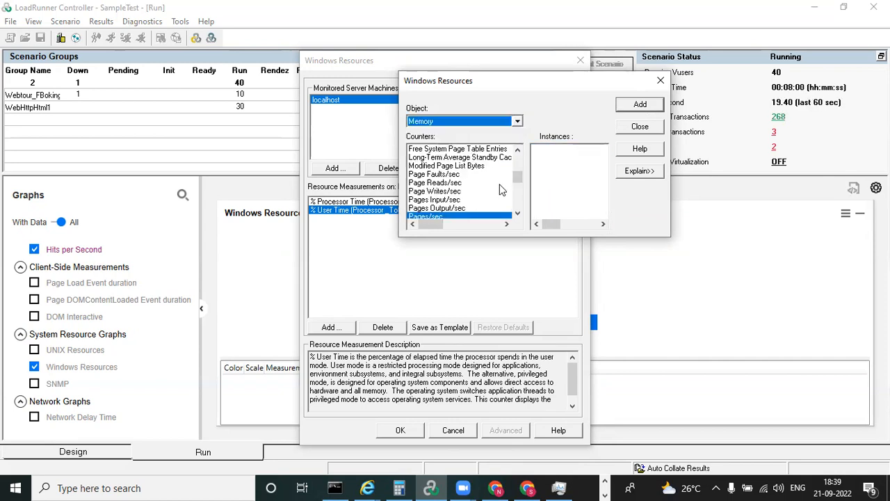
pyautogui.moveTo(520, 178); pyautogui.dragTo(521, 157)
pyautogui.click(424, 159)
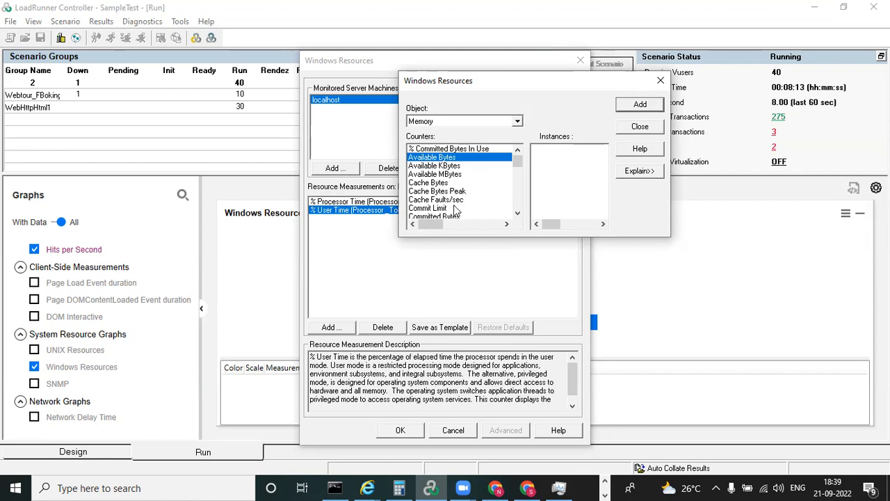
# Add the Memory object's Committed Bytes counter on localhost, and confirm the Windows Resources measurements
pyautogui.click(517, 213)
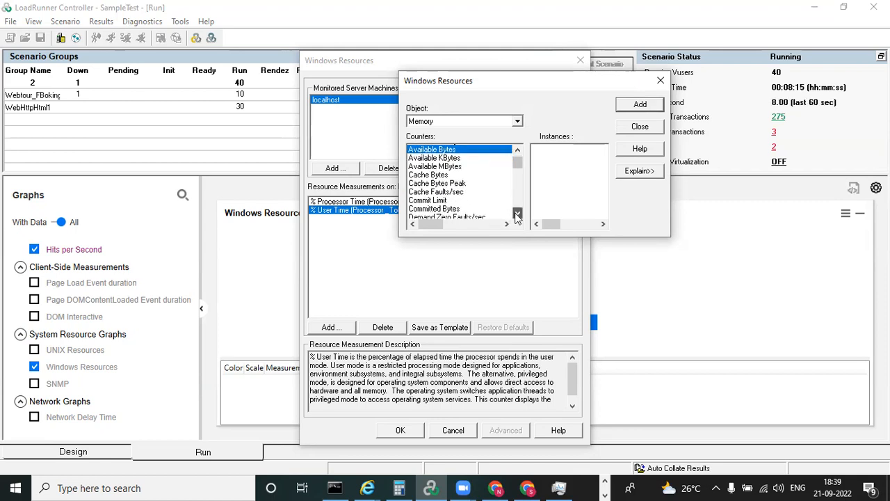
pyautogui.click(444, 208)
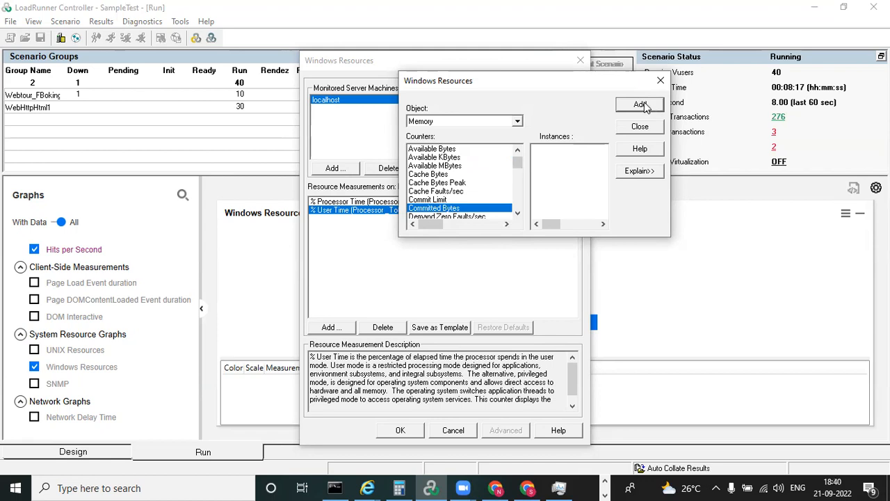
pyautogui.click(517, 213)
pyautogui.click(517, 213)
pyautogui.click(517, 213)
pyautogui.click(518, 212)
pyautogui.click(517, 213)
pyautogui.click(517, 213)
pyautogui.click(518, 213)
pyautogui.click(517, 212)
pyautogui.click(517, 212)
pyautogui.click(517, 213)
pyautogui.click(517, 213)
pyautogui.click(517, 212)
pyautogui.click(517, 212)
pyautogui.click(517, 213)
pyautogui.click(517, 213)
pyautogui.click(518, 213)
pyautogui.click(517, 213)
pyautogui.click(517, 213)
pyautogui.click(640, 103)
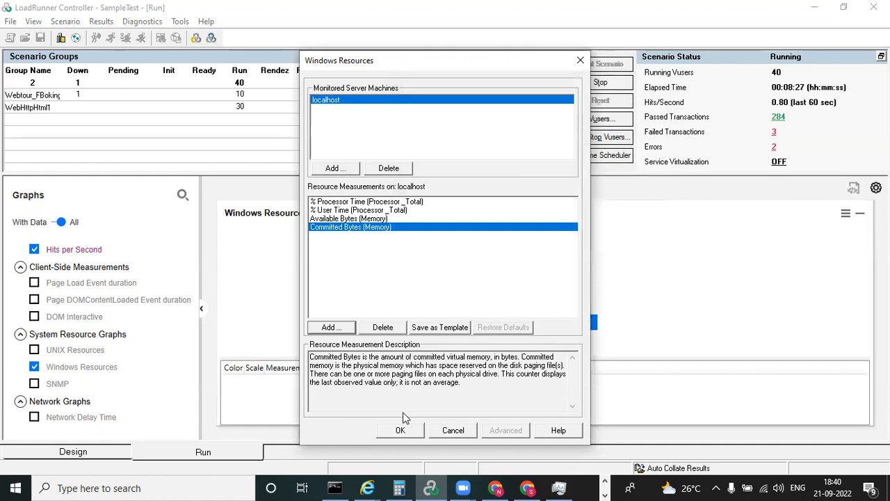
pyautogui.click(399, 429)
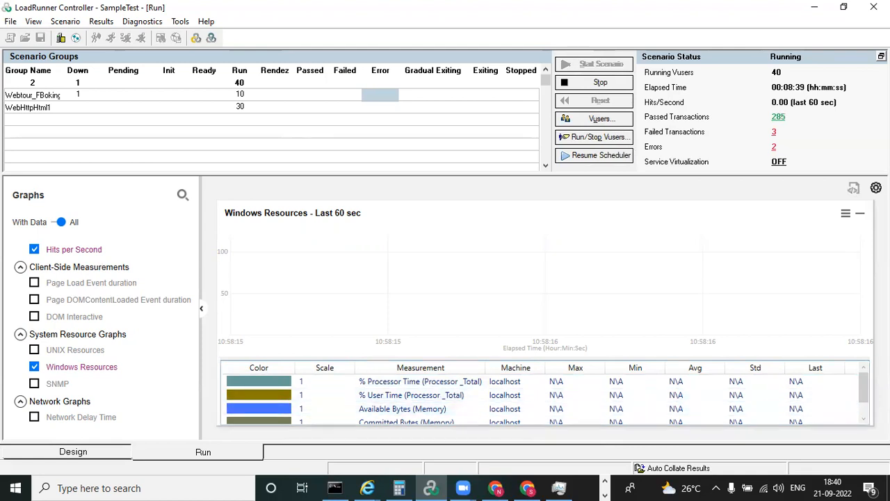
# Return to the graph overview, enlarge the Windows Resources graph again and review the statistics of its processor and memory measurements
pyautogui.moveTo(865, 379)
pyautogui.mouseDown()
pyautogui.moveTo(864, 407)
pyautogui.moveTo(862, 390)
pyautogui.mouseUp()
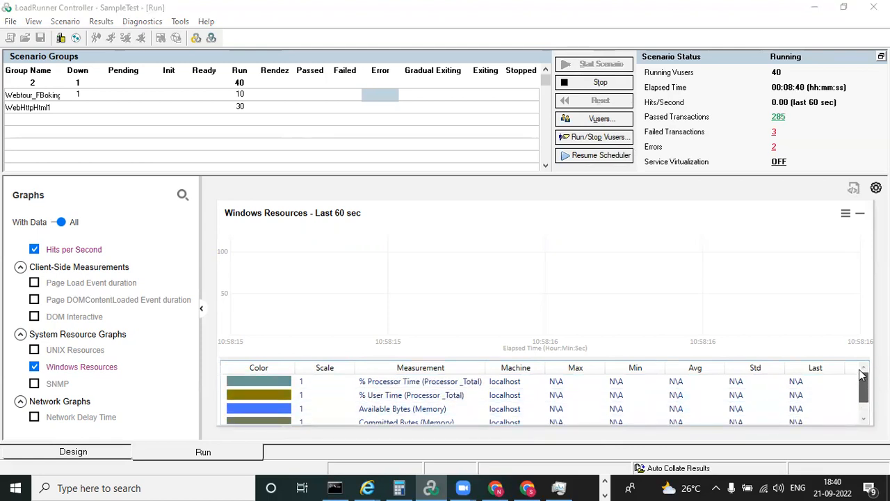
pyautogui.doubleClick(409, 292)
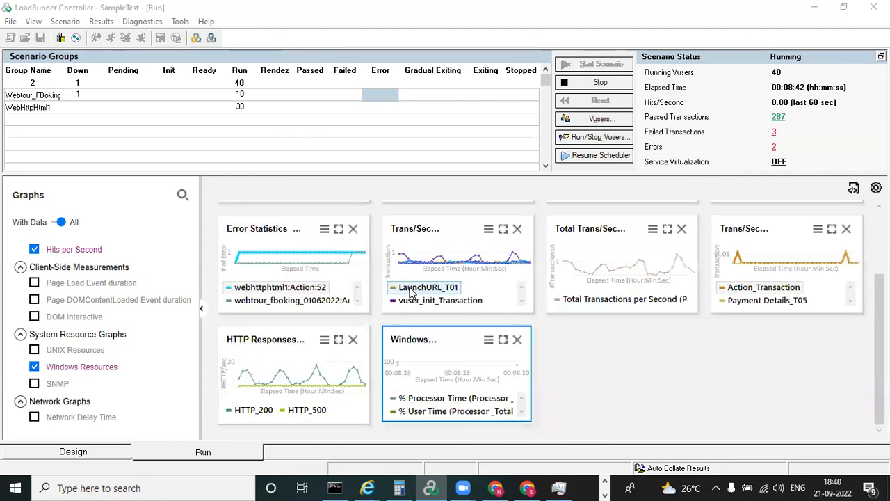
pyautogui.doubleClick(465, 383)
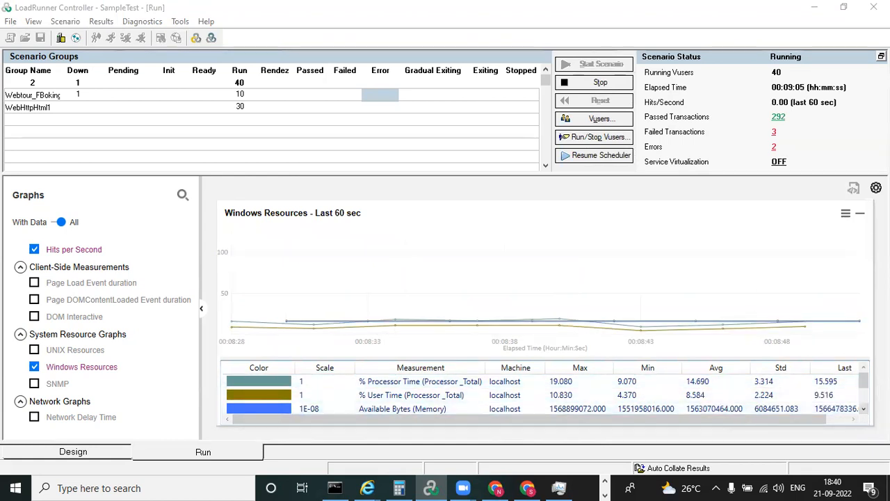
pyautogui.click(863, 409)
pyautogui.click(863, 409)
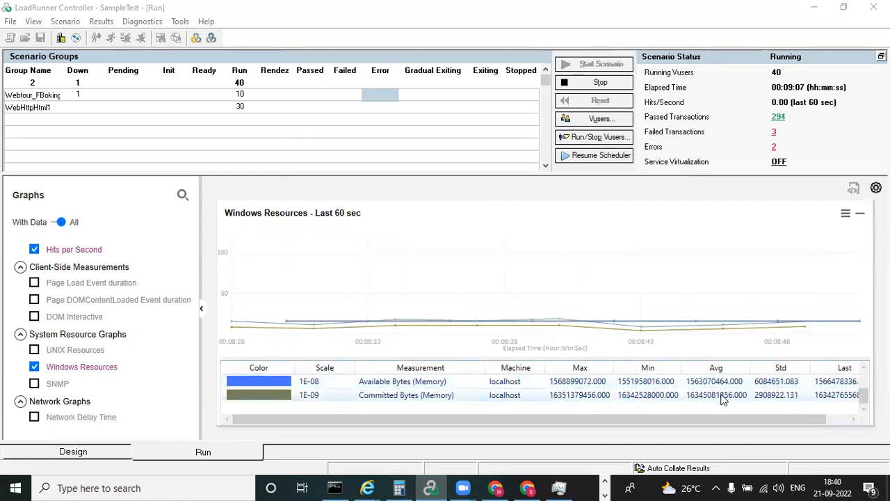
pyautogui.click(864, 367)
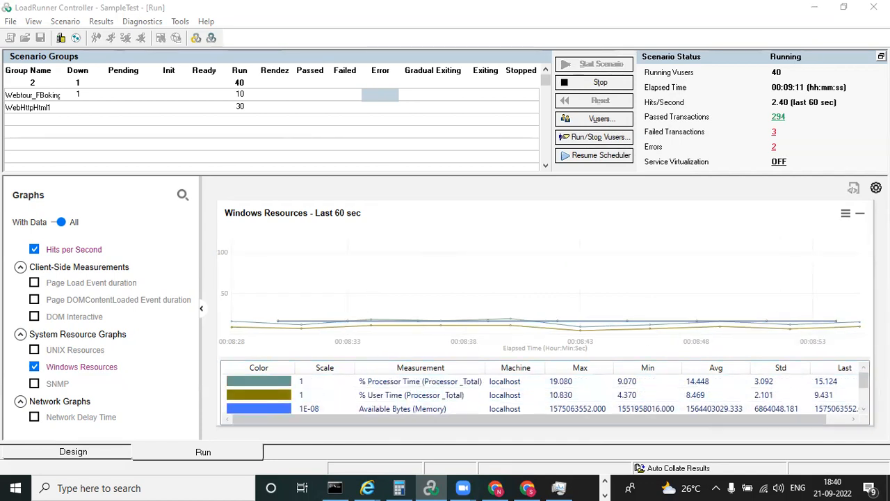
# Check the Graph Time and Time options in the settings for all graphs, and close the settings without saving
pyautogui.click(875, 188)
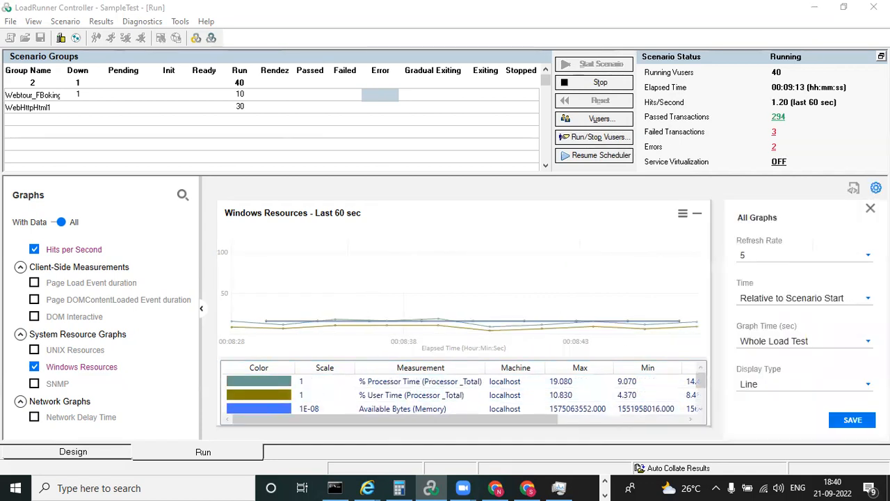
pyautogui.click(847, 346)
pyautogui.click(847, 344)
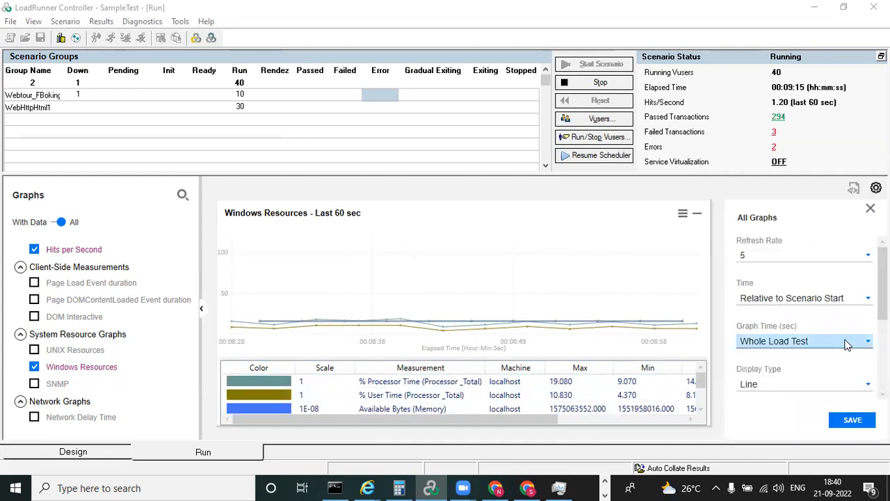
pyautogui.click(862, 299)
pyautogui.click(859, 298)
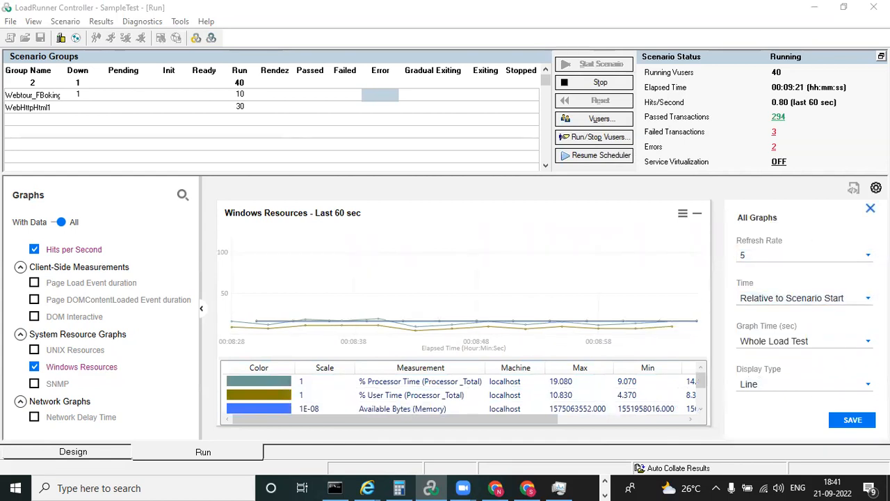
pyautogui.click(870, 208)
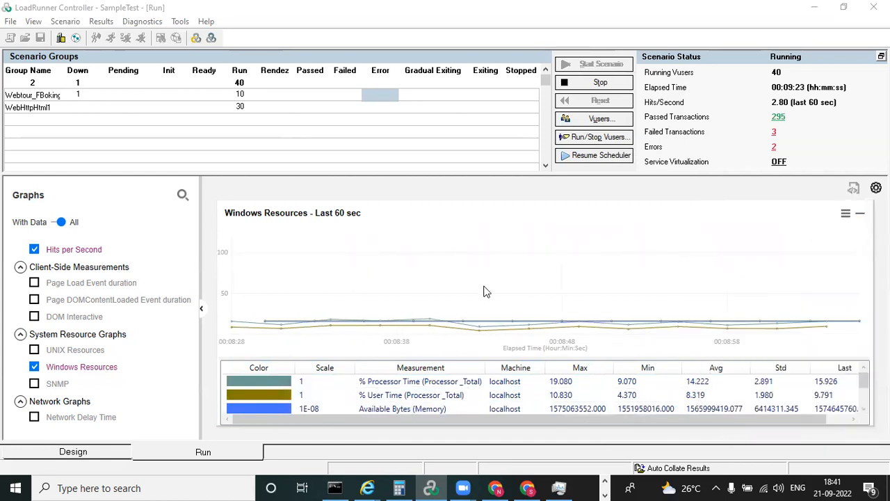
# Reopen the Windows Resources graph from the overview, sort its measurements by name and examine the memory and processor statistics
pyautogui.doubleClick(344, 274)
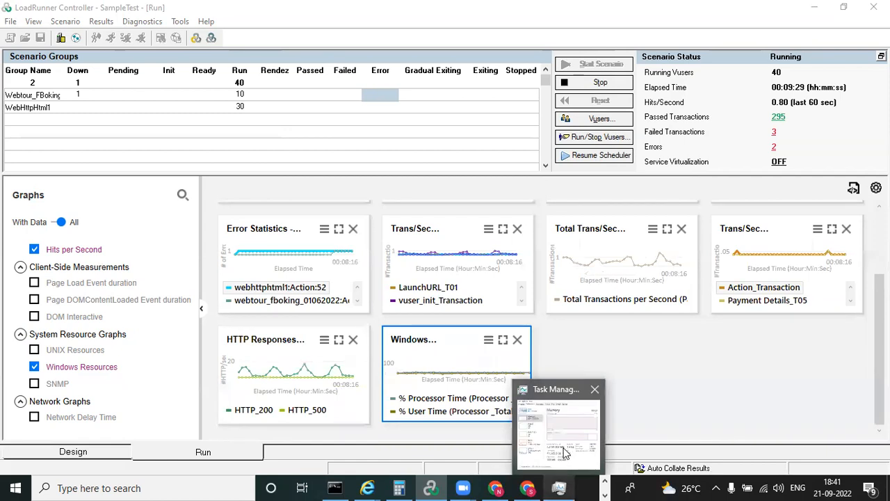
pyautogui.doubleClick(445, 364)
pyautogui.click(445, 364)
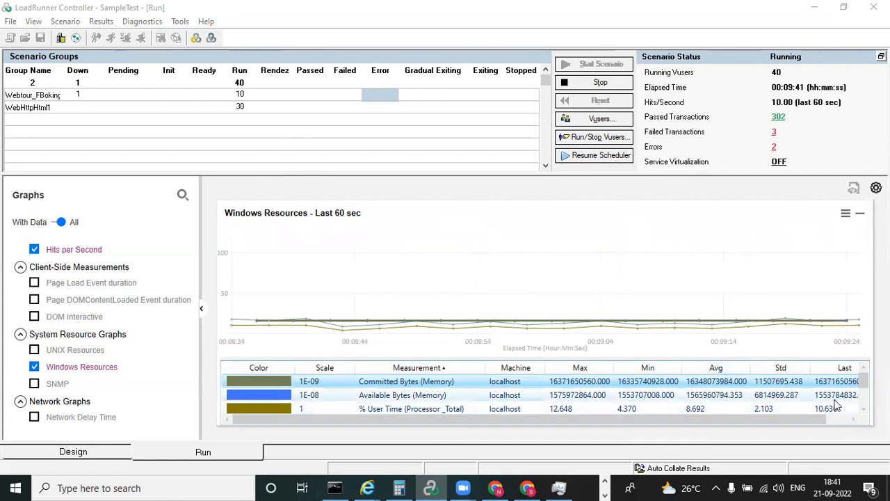
pyautogui.click(864, 409)
pyautogui.click(864, 408)
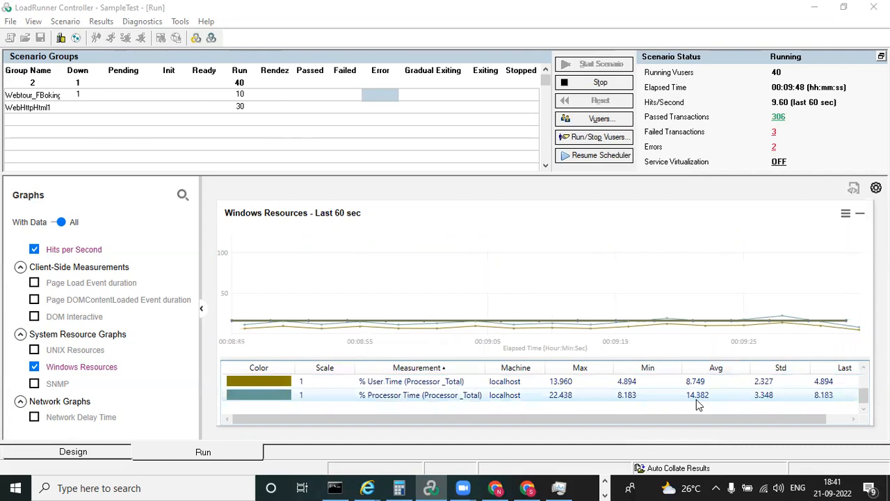
pyautogui.click(864, 371)
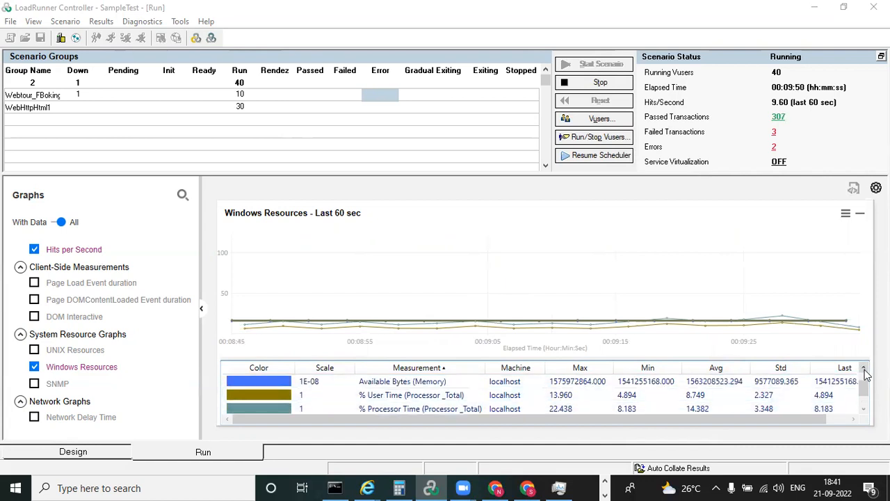
pyautogui.click(864, 371)
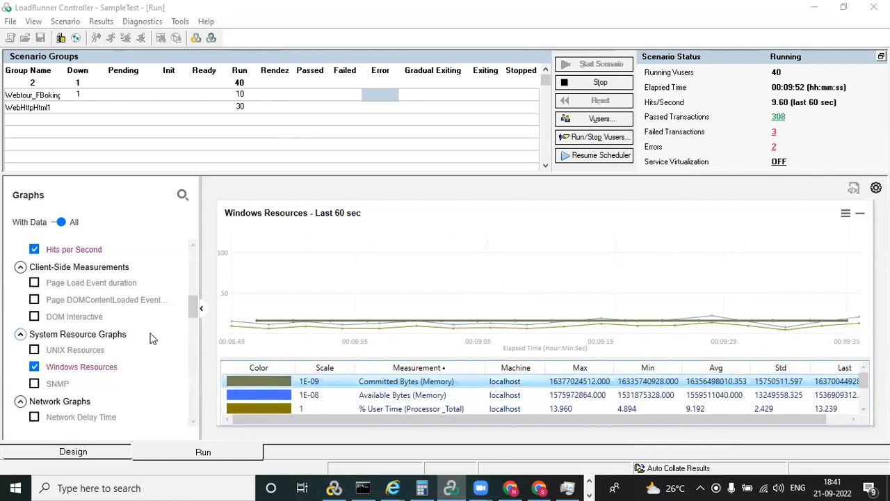
# Return to the overview of all graphs, and stop the running scenario, confirming the stop
pyautogui.doubleClick(427, 310)
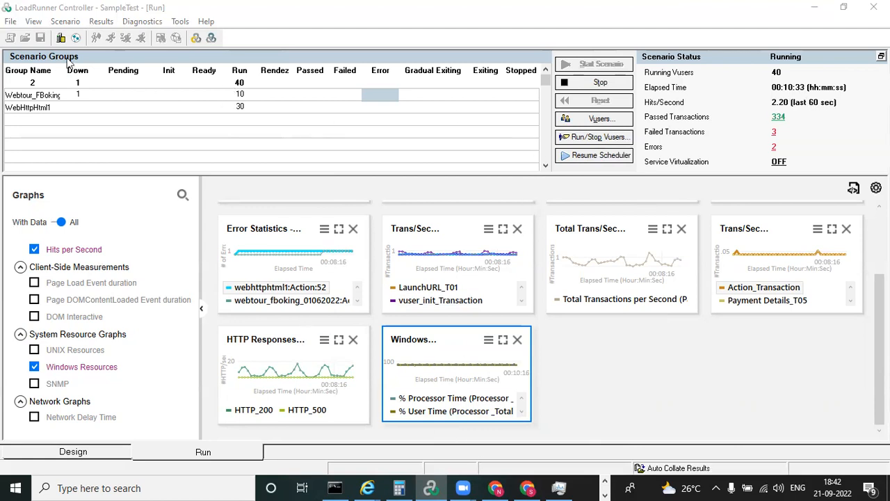
pyautogui.click(589, 84)
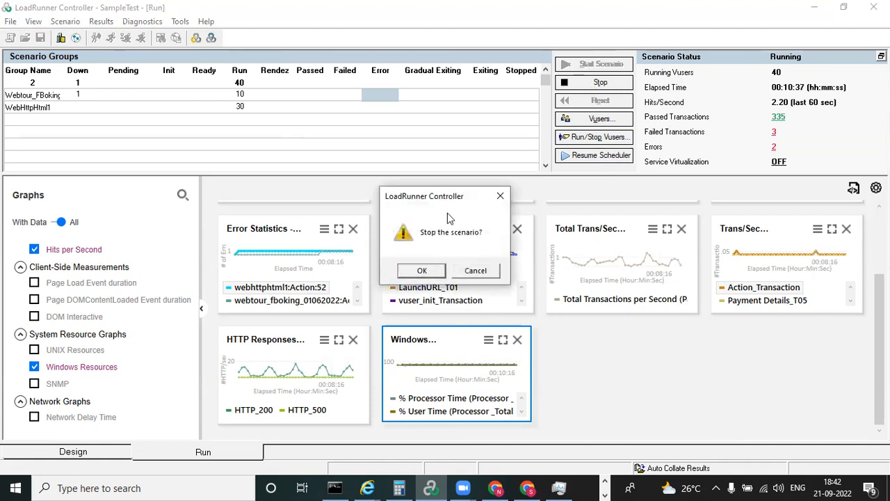
pyautogui.click(428, 272)
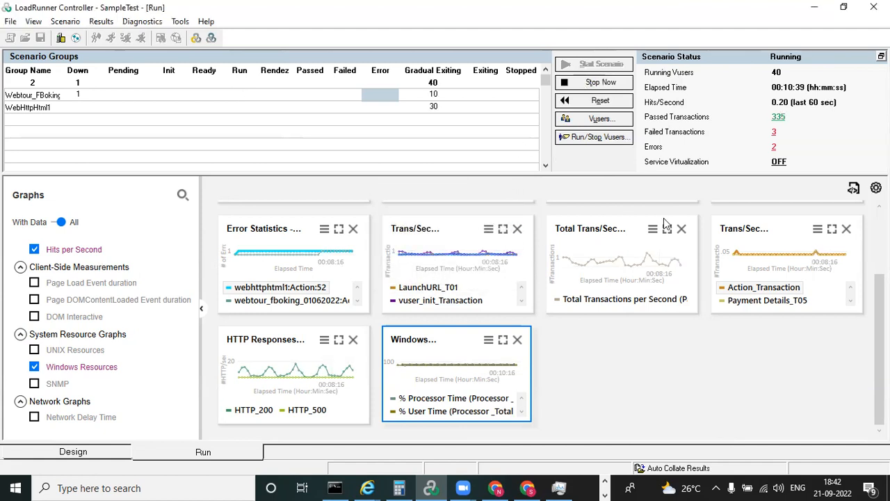